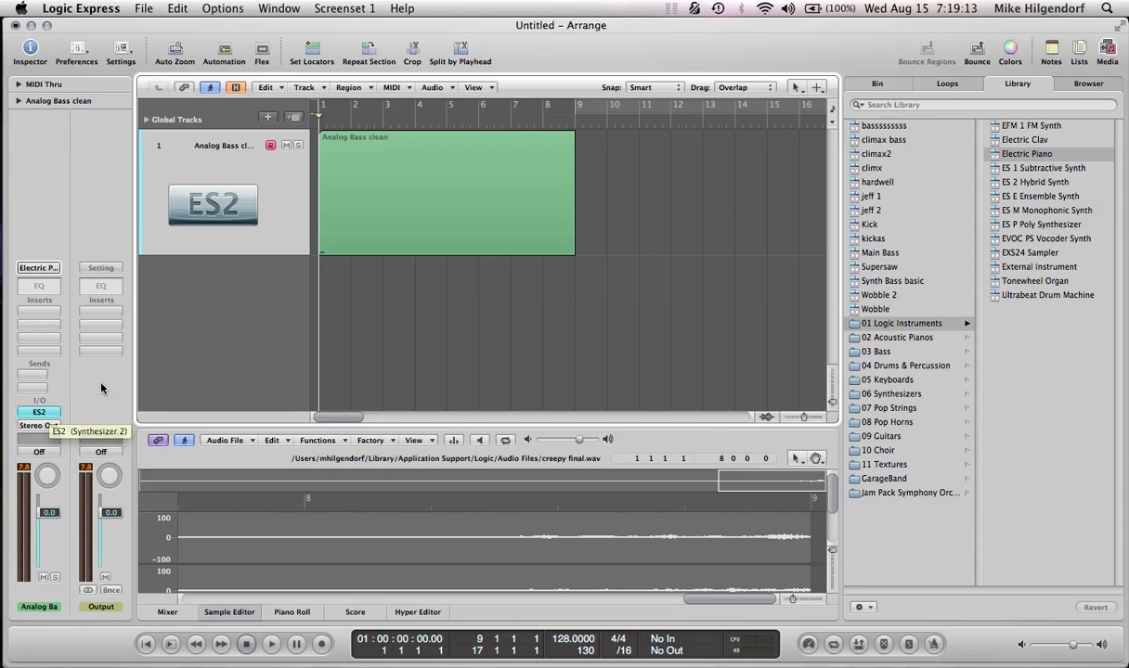
# - Open the ES2 synthesizer on the Analog Bass clean track, audition the region and return the playhead to the start
pyautogui.click(40, 413)
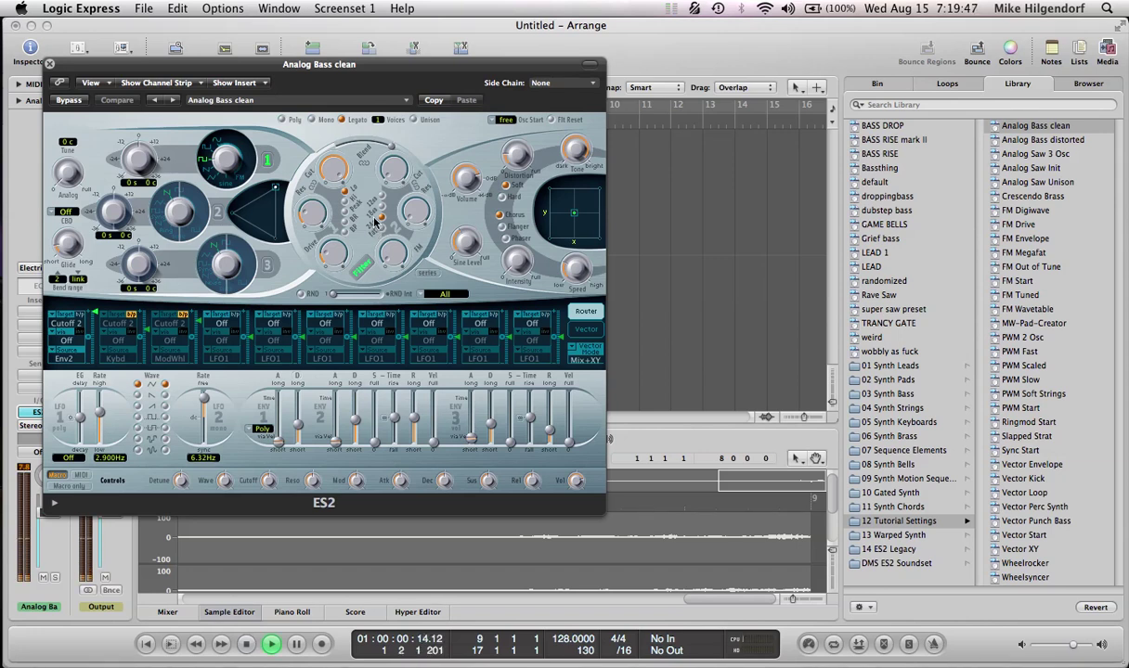
pyautogui.press('space')
pyautogui.press('space')
pyautogui.press('Return')
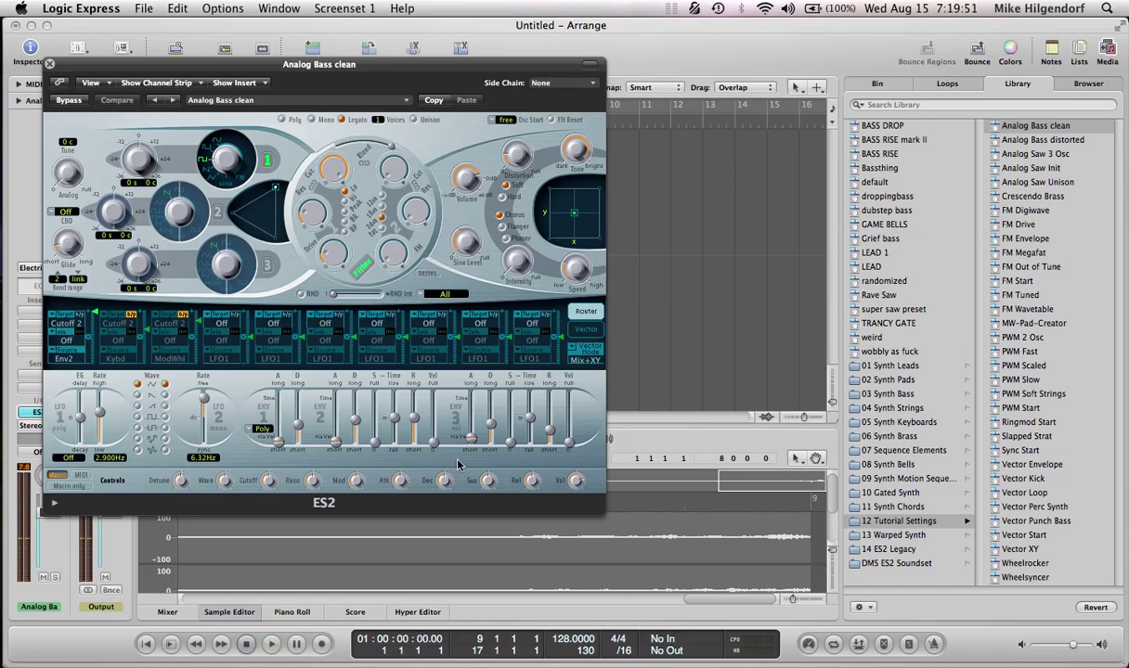
# - Fine-tune the decay of ES2 envelopes 3 and 2 while auditioning the bass, and close the synthesizer
pyautogui.moveTo(491, 422); pyautogui.dragTo(495, 428)
pyautogui.moveTo(355, 420); pyautogui.dragTo(352, 425)
pyautogui.press('space')
pyautogui.press('space')
pyautogui.click(353, 429)
pyautogui.press('space')
pyautogui.press('space')
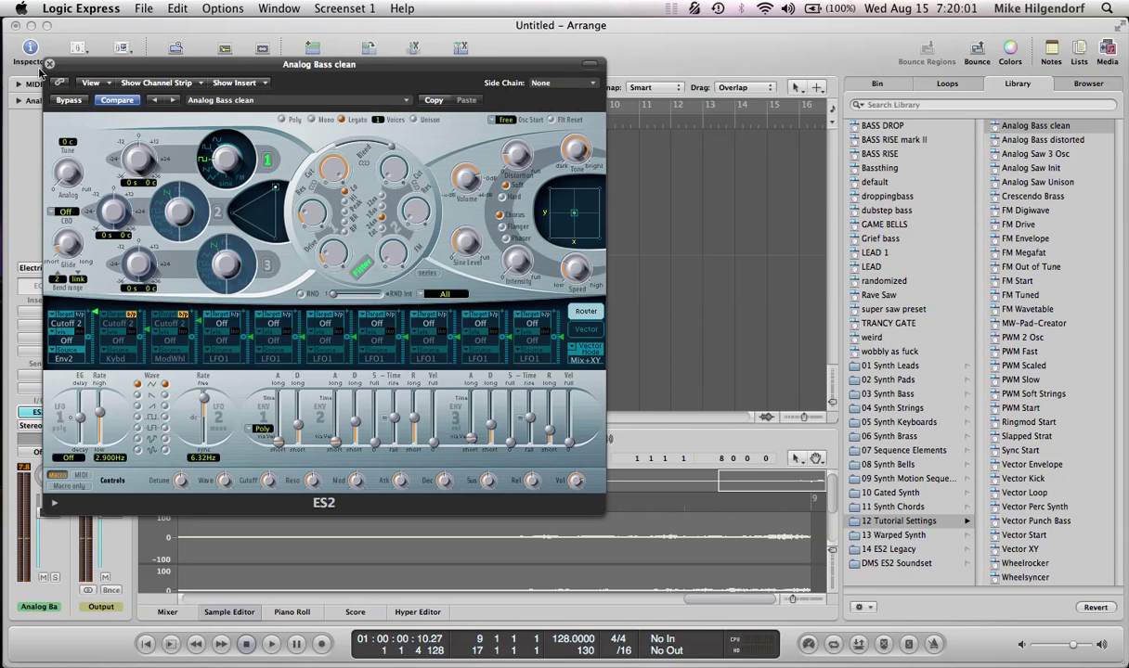
pyautogui.click(50, 64)
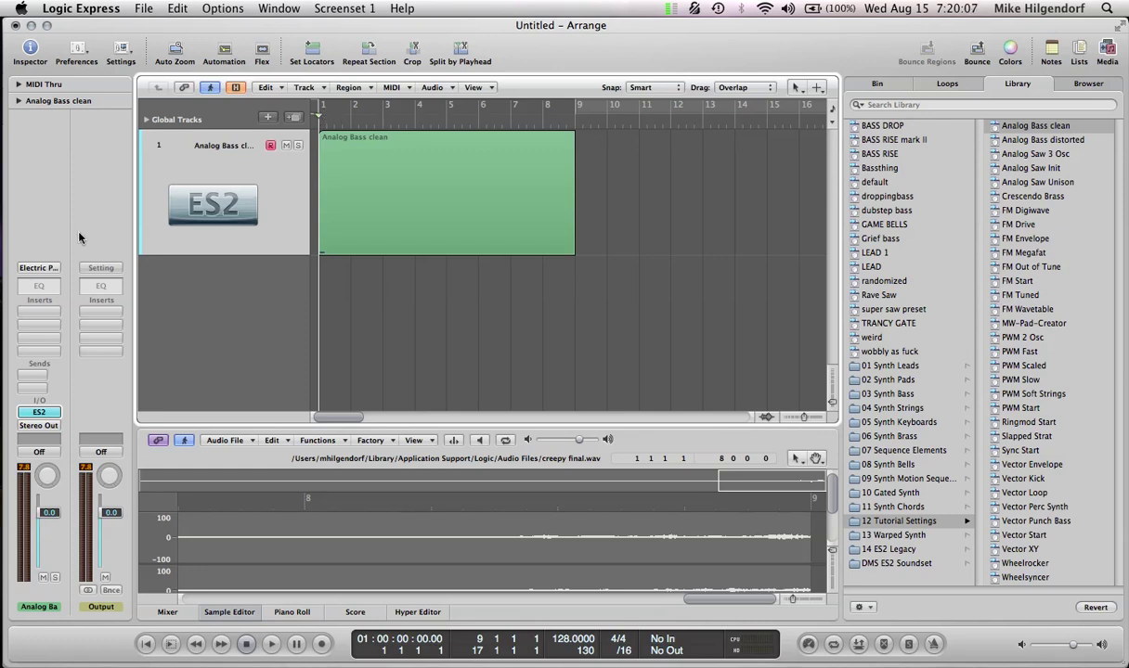
# - Insert a PlatinumVerb reverb in the first insert slot of the Analog Bass clean channel strip
pyautogui.click(48, 317)
pyautogui.moveTo(92, 443)
pyautogui.moveTo(185, 479)
pyautogui.click(255, 479)
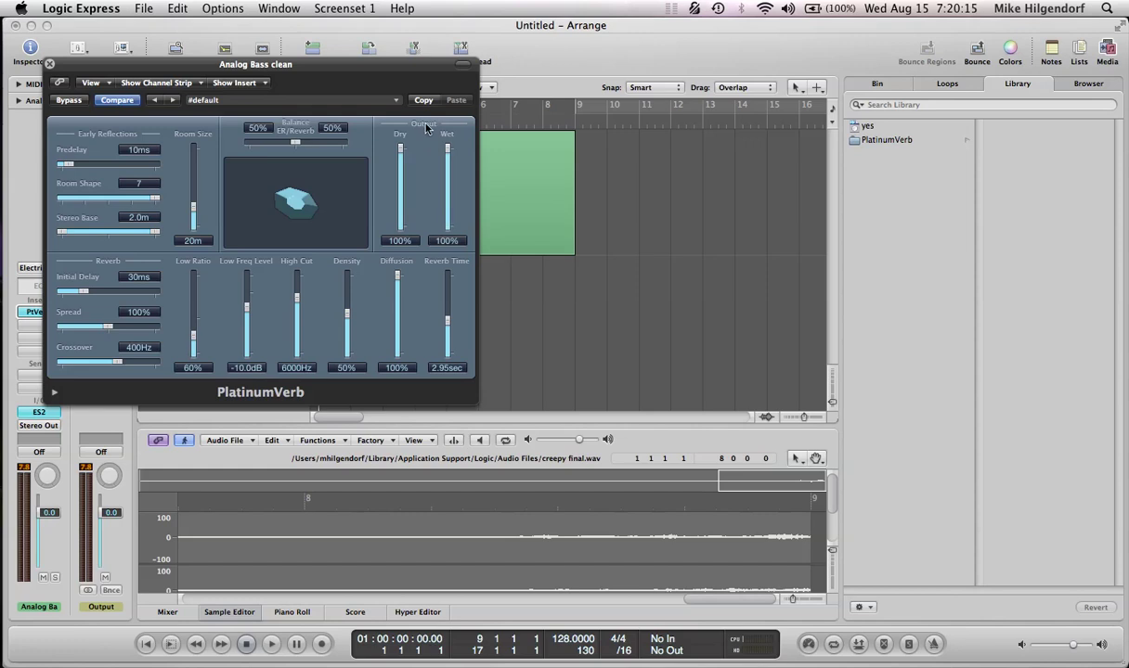
# - Set the reverb's dry output to 29%, reverb time to 20.00 sec and room size to 48 m
pyautogui.moveTo(399, 146); pyautogui.dragTo(400, 209)
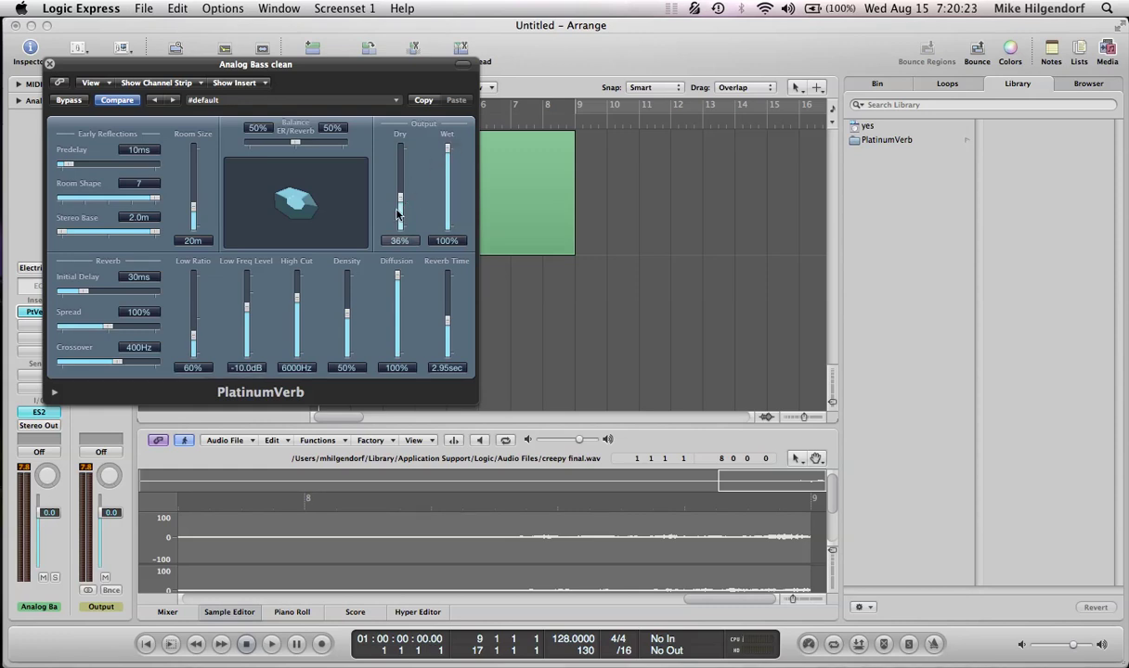
pyautogui.moveTo(402, 211); pyautogui.dragTo(404, 215)
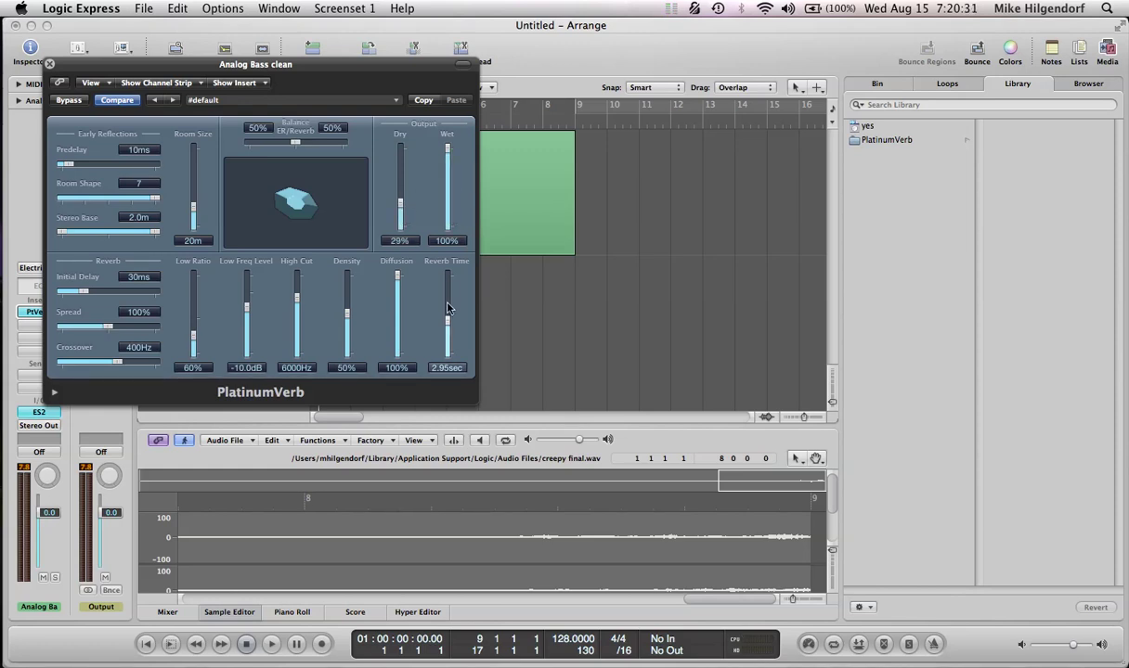
pyautogui.moveTo(448, 320); pyautogui.dragTo(449, 282)
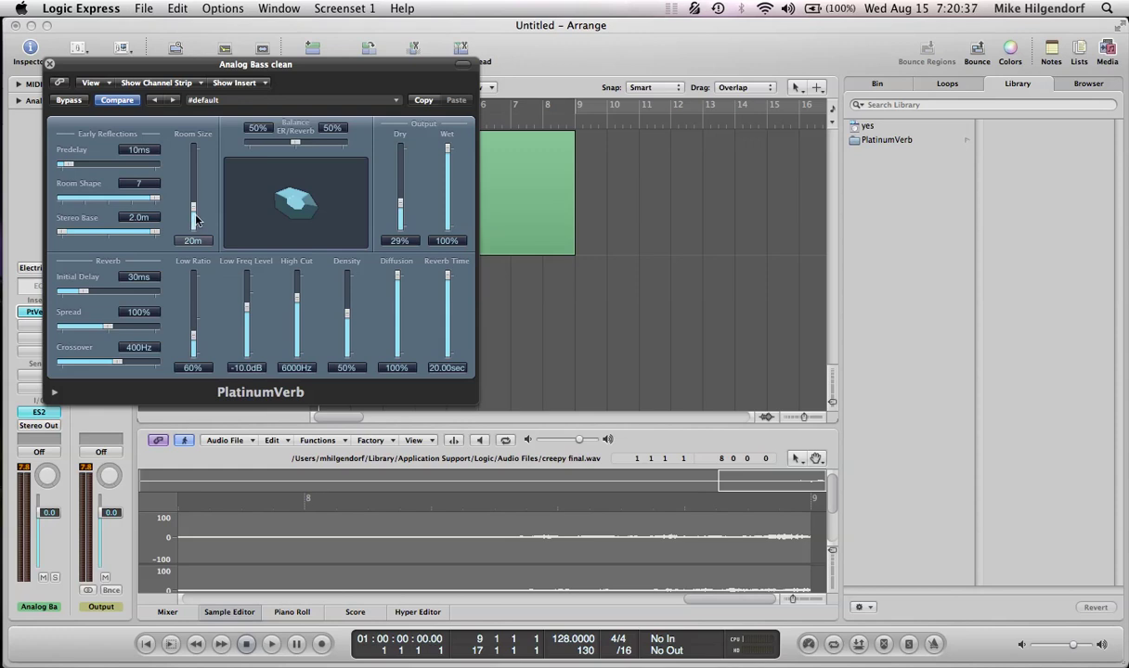
pyautogui.moveTo(193, 208); pyautogui.dragTo(202, 194)
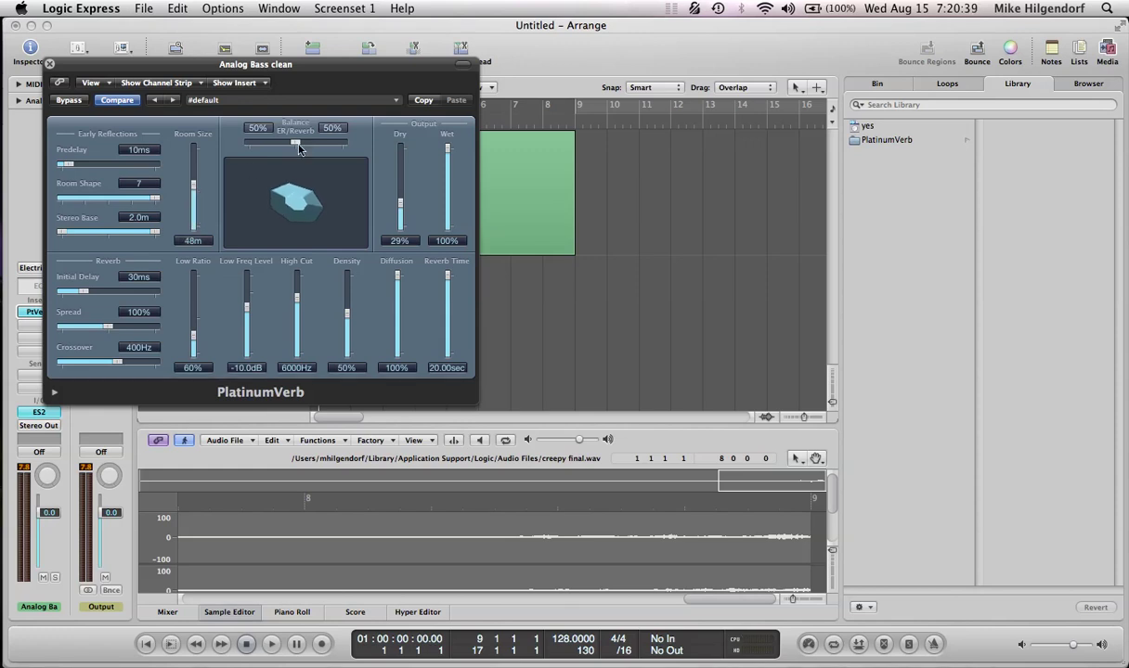
# - Set the reverb's predelay to 8 ms and the ER/Reverb balance to 47%/53%, auditioning the bass between adjustments
pyautogui.moveTo(299, 149); pyautogui.dragTo(298, 149)
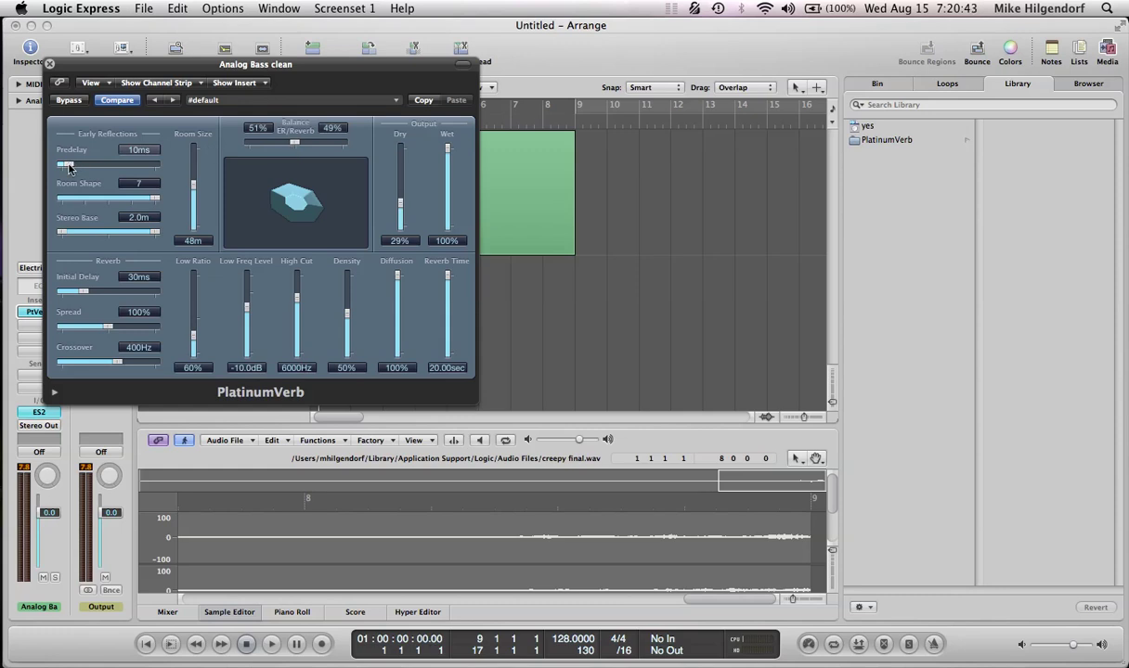
pyautogui.moveTo(72, 168); pyautogui.dragTo(72, 169)
pyautogui.moveTo(288, 146); pyautogui.dragTo(289, 149)
pyautogui.moveTo(72, 165); pyautogui.dragTo(81, 167)
pyautogui.press('space')
pyautogui.press('space')
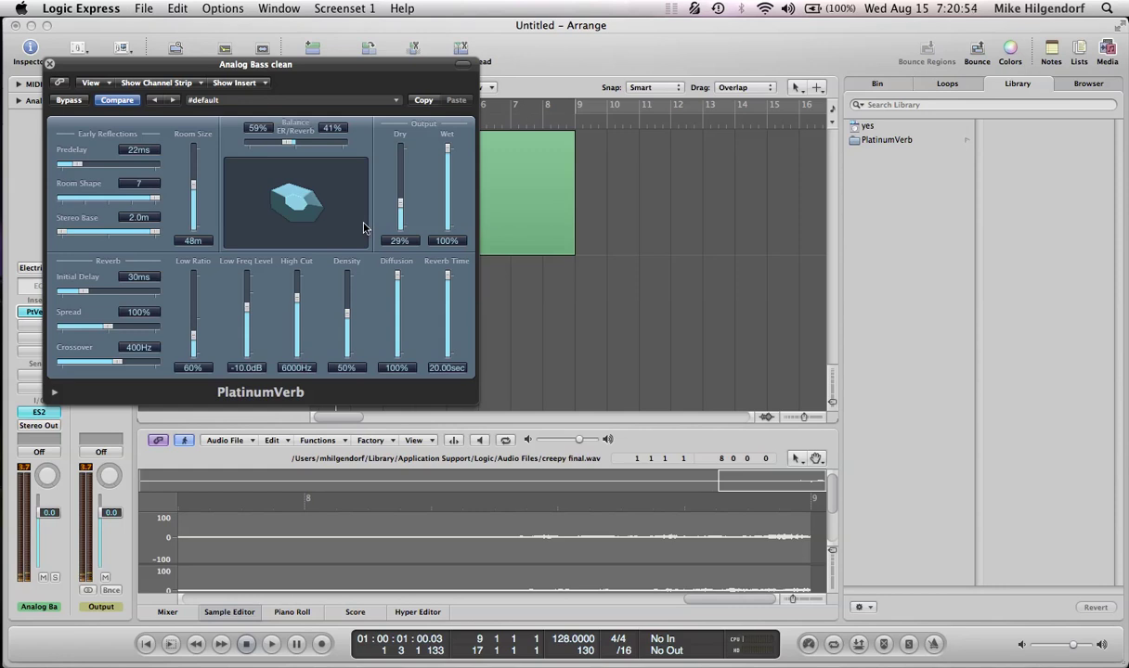
pyautogui.moveTo(78, 164); pyautogui.dragTo(67, 169)
pyautogui.press('Return')
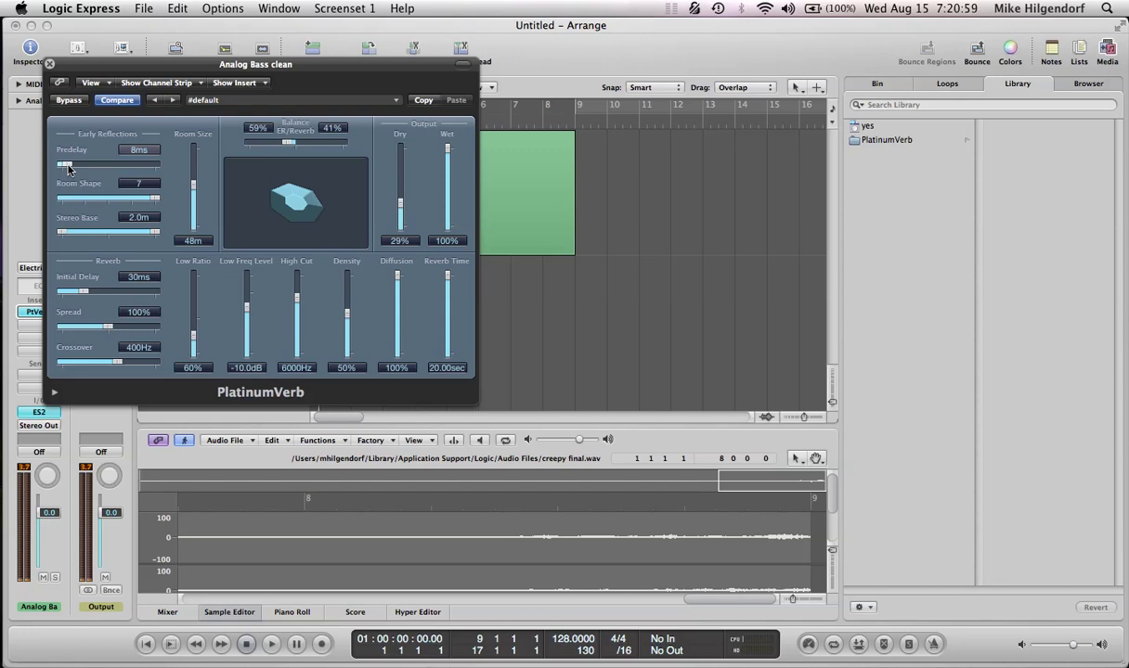
pyautogui.press('space')
pyautogui.moveTo(285, 145); pyautogui.dragTo(296, 146)
pyautogui.press('space')
# - Set the reverb's low ratio to 86%, low frequency level to -100.0 dB, high cut to 2900 Hz and density to 27%, and audition it
pyautogui.moveTo(194, 331); pyautogui.dragTo(188, 316)
pyautogui.moveTo(347, 313); pyautogui.dragTo(304, 328)
pyautogui.moveTo(247, 307); pyautogui.dragTo(246, 379)
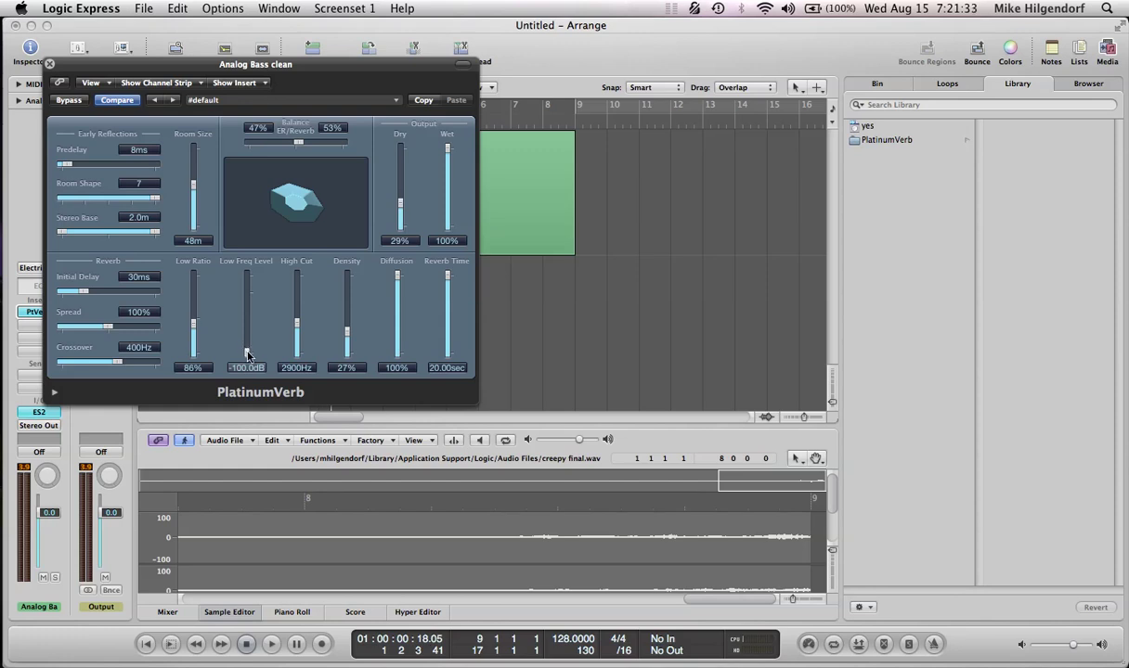
pyautogui.press('Return')
pyautogui.press('space')
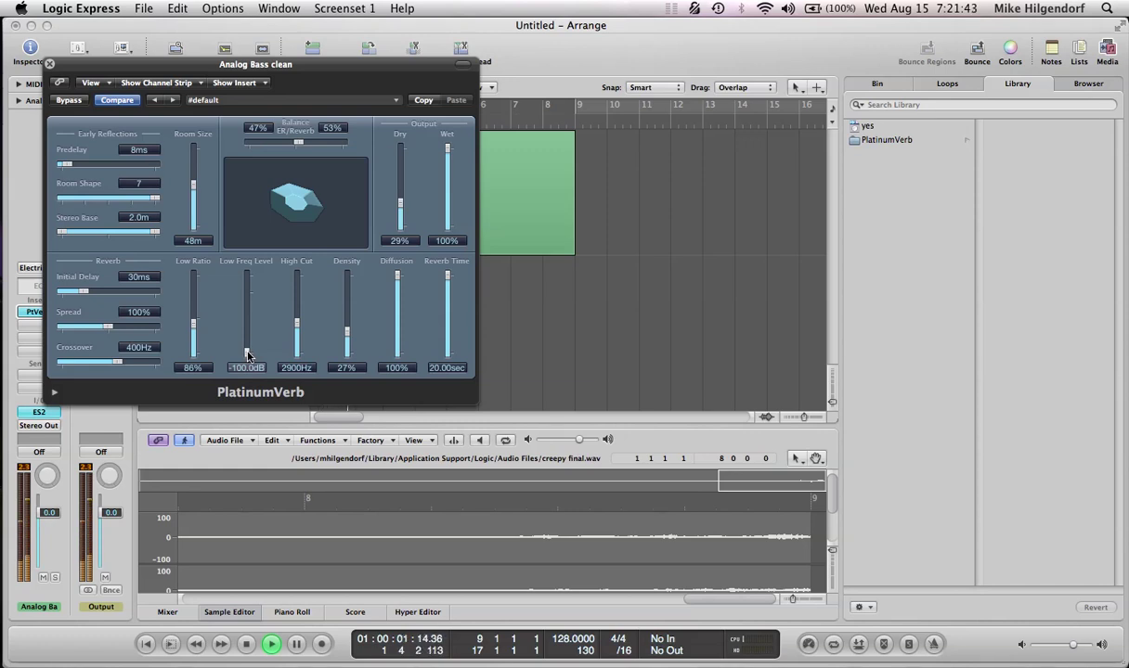
pyautogui.press('space')
# - Set the reverb's high cut to 3300 Hz and its diffusion to 53% while auditioning the bass from the start
pyautogui.moveTo(304, 355); pyautogui.dragTo(335, 316)
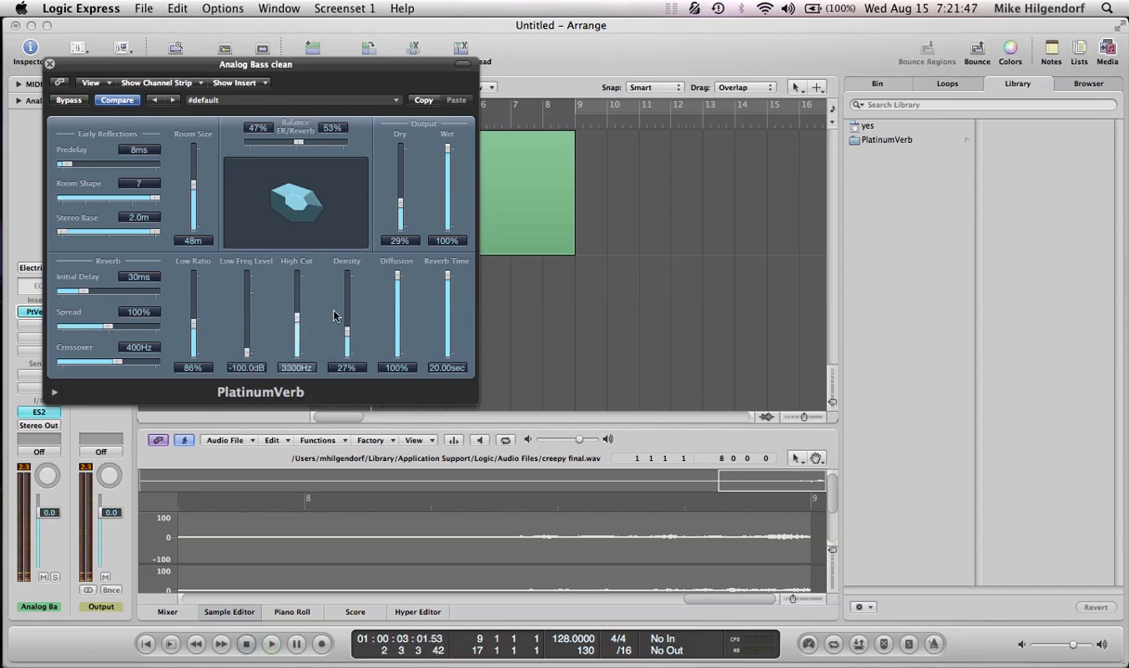
pyautogui.moveTo(398, 283); pyautogui.dragTo(397, 346)
pyautogui.press('Return')
pyautogui.press('space')
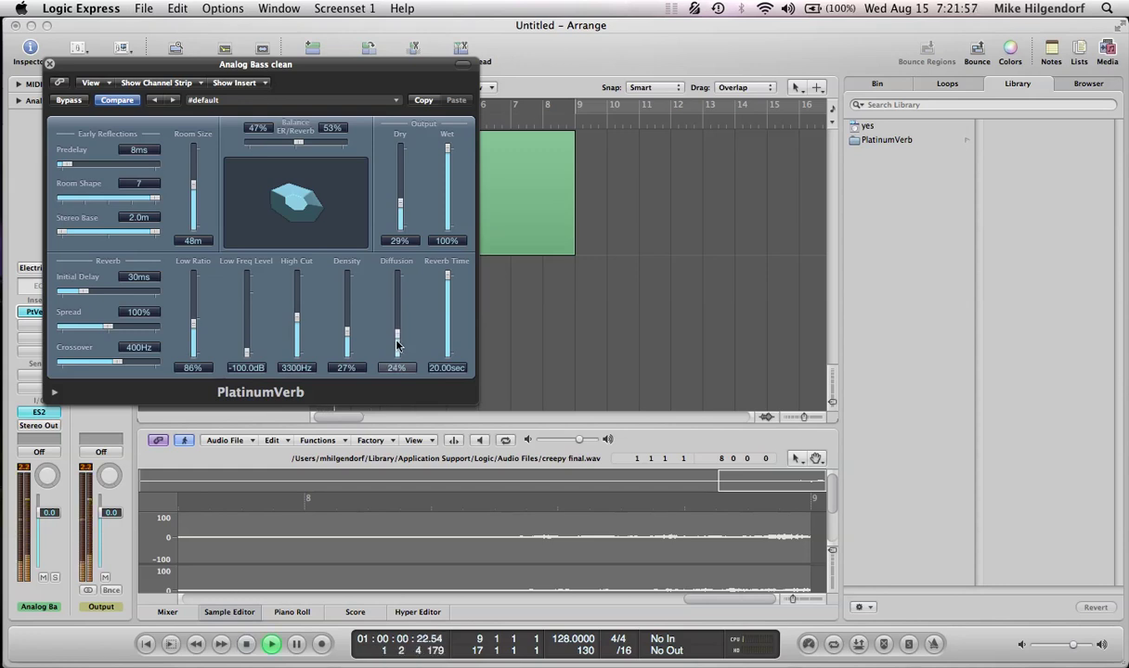
pyautogui.moveTo(397, 346); pyautogui.dragTo(401, 320)
pyautogui.press('space')
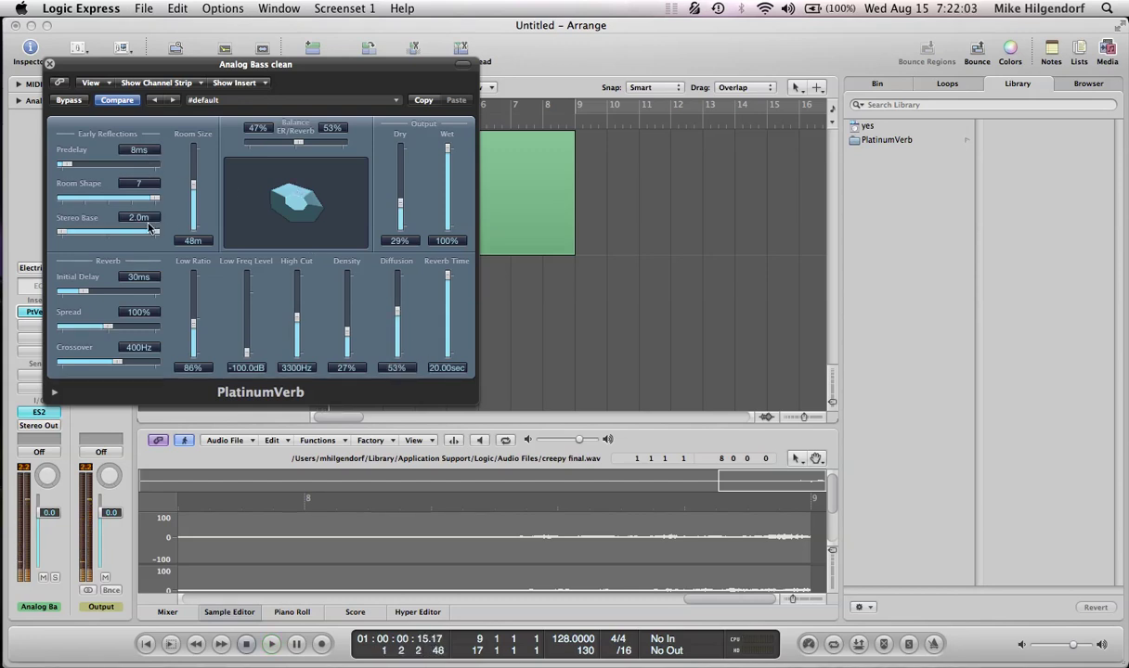
# - Set the reverb's initial delay to 23 ms, spread to 200% and crossover to 320 Hz, listening to the bass
pyautogui.moveTo(91, 300); pyautogui.dragTo(91, 299)
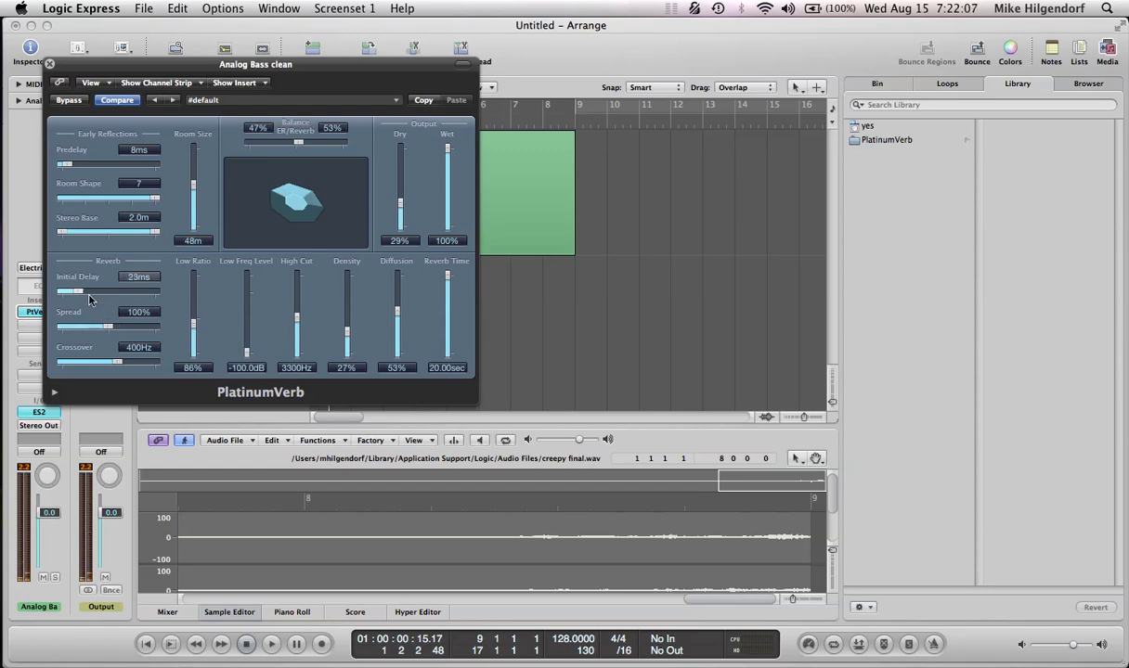
pyautogui.press('space')
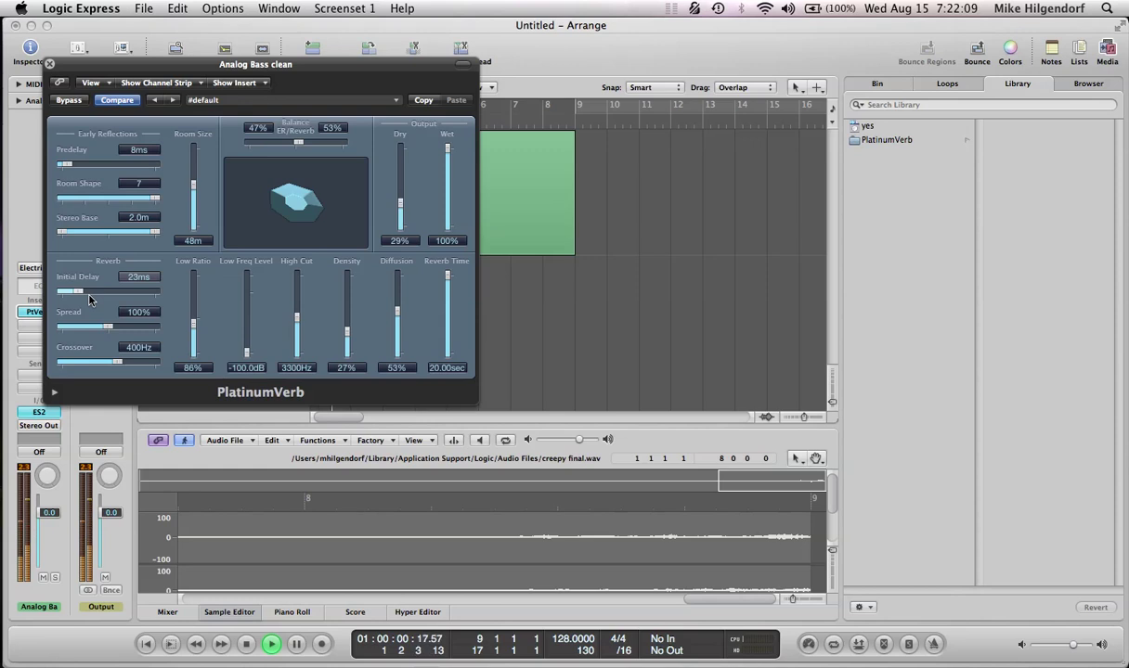
pyautogui.moveTo(108, 325); pyautogui.dragTo(196, 345)
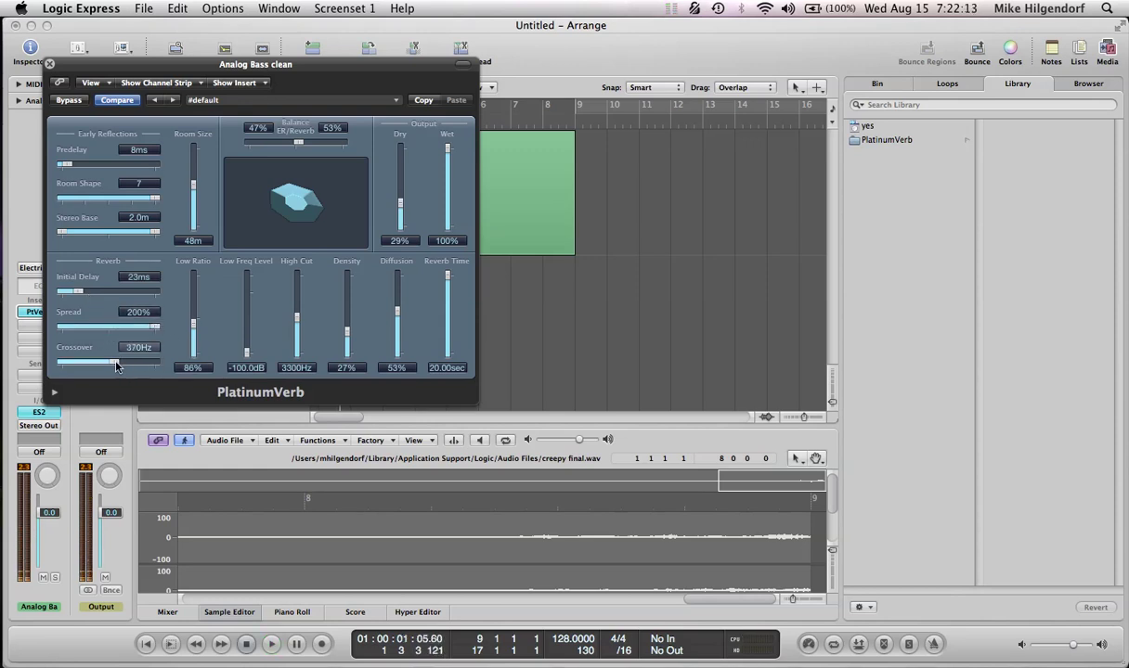
pyautogui.moveTo(120, 367); pyautogui.dragTo(112, 366)
pyautogui.press('space')
# - Play the bass region repeatedly, including from the start, to judge the finished reverb settings
pyautogui.press('space')
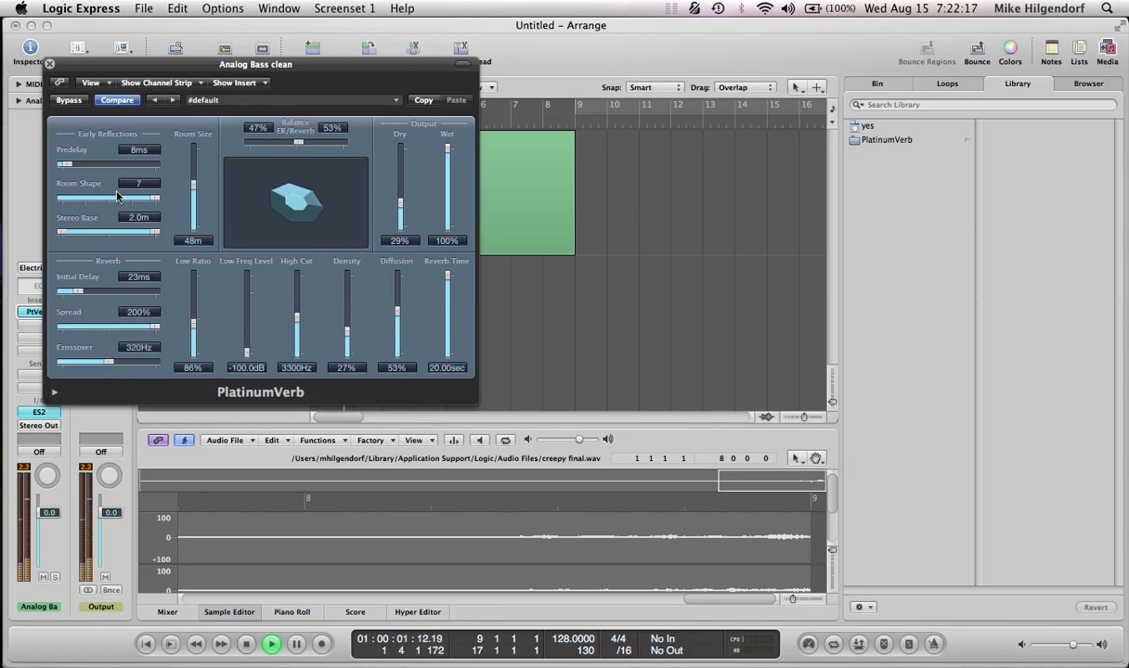
pyautogui.press('space')
pyautogui.press('Return')
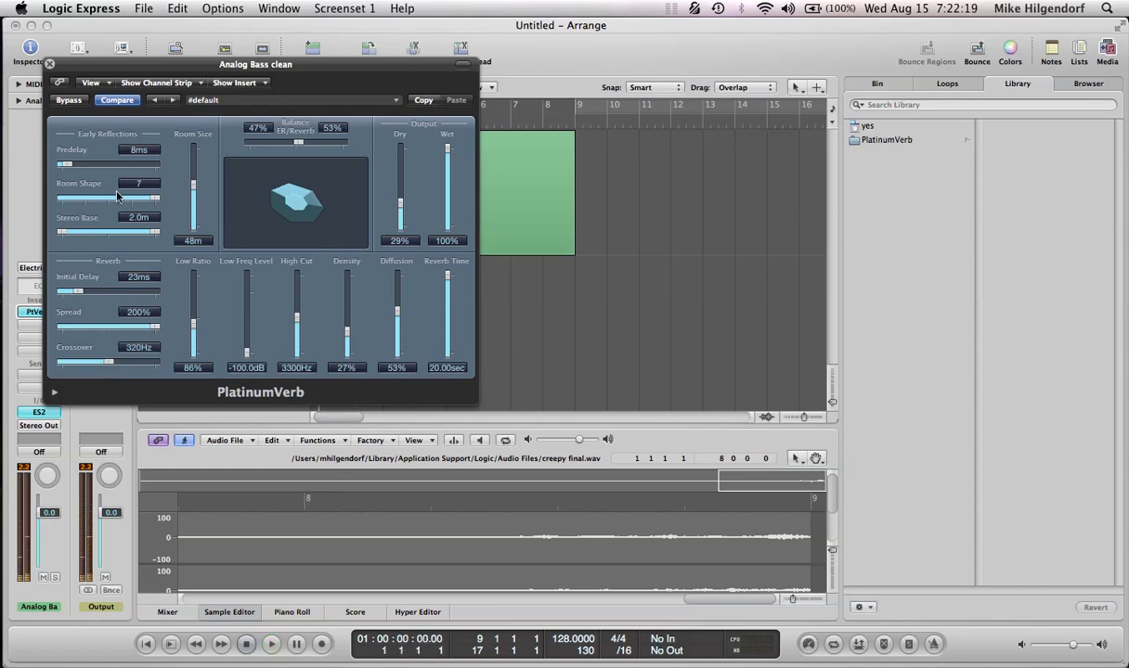
pyautogui.press('space')
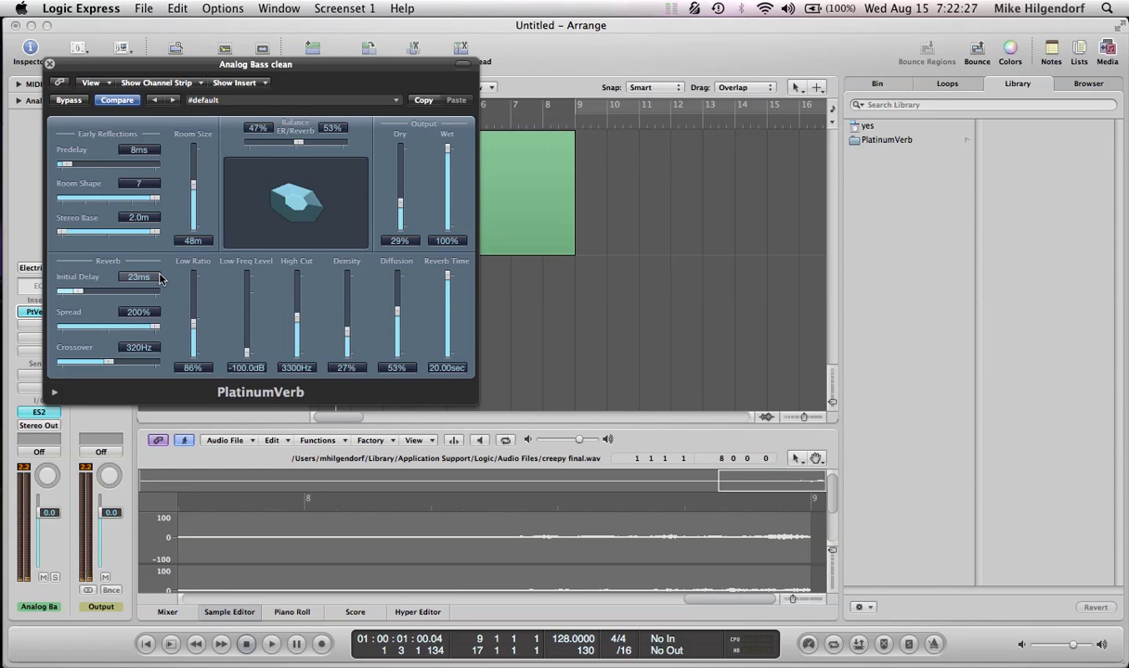
pyautogui.press('space')
pyautogui.press('space')
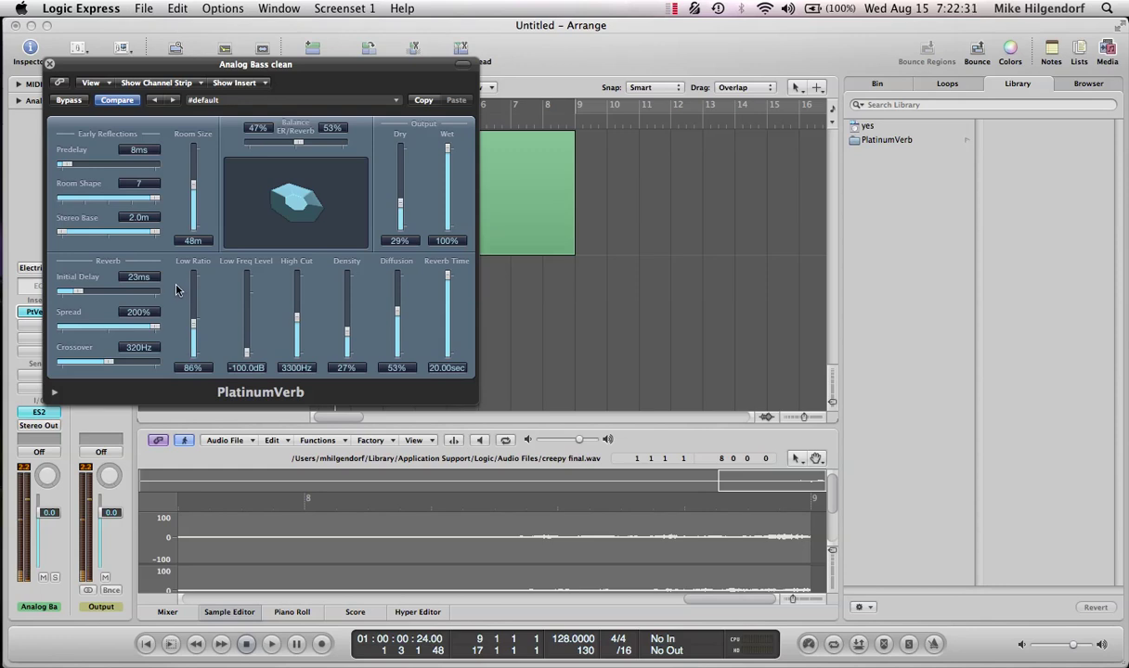
# - Close the PlatinumVerb window and insert a Stereo Delay in the insert slot below the reverb
pyautogui.moveTo(103, 73); pyautogui.dragTo(332, 60)
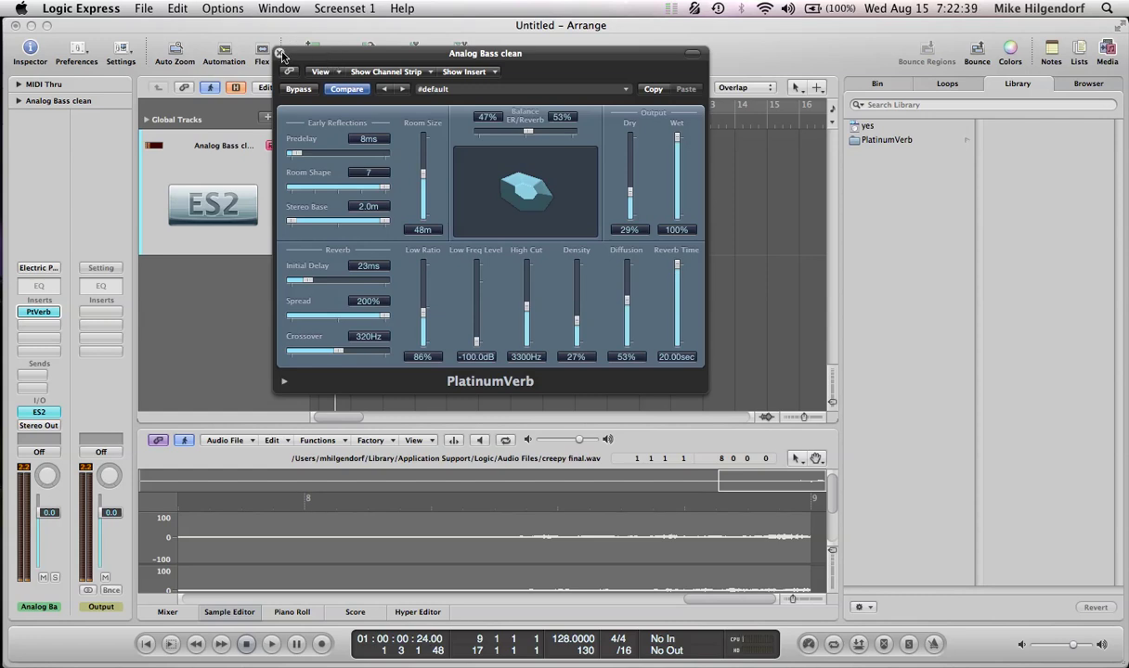
pyautogui.moveTo(282, 56); pyautogui.dragTo(286, 62)
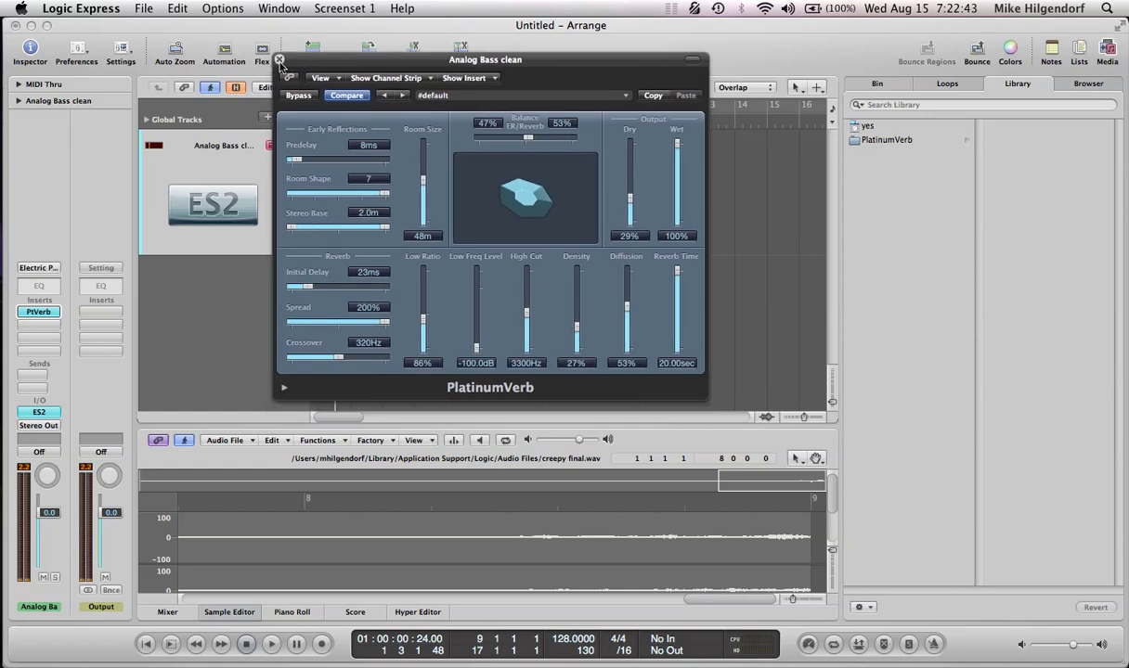
pyautogui.click(279, 59)
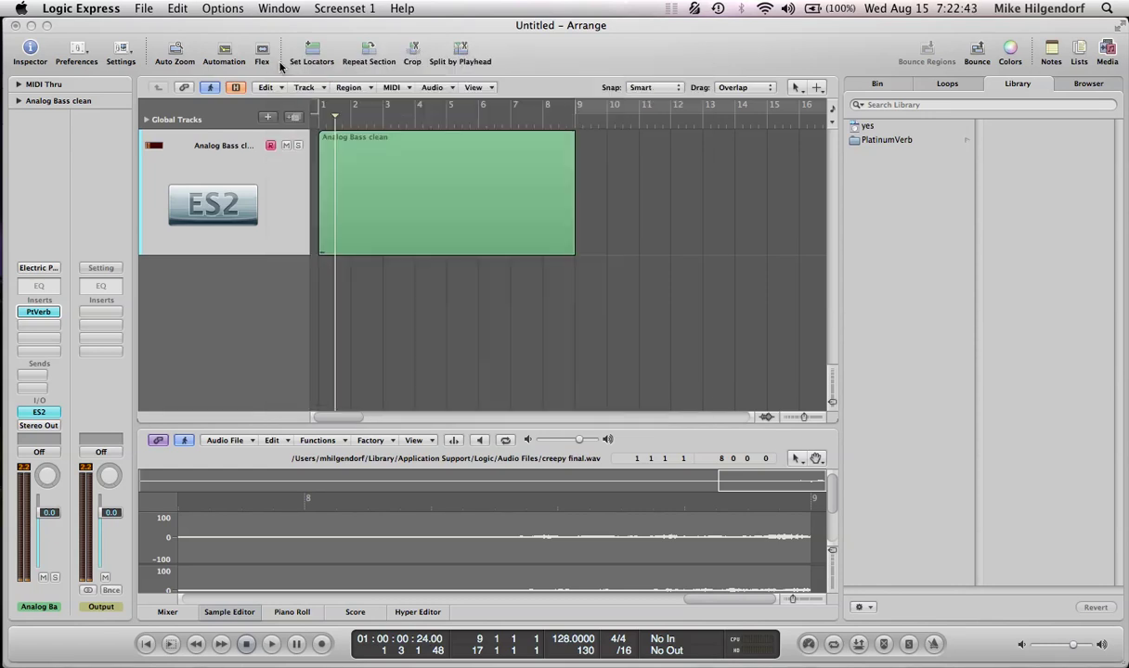
pyautogui.click(44, 332)
pyautogui.moveTo(118, 356)
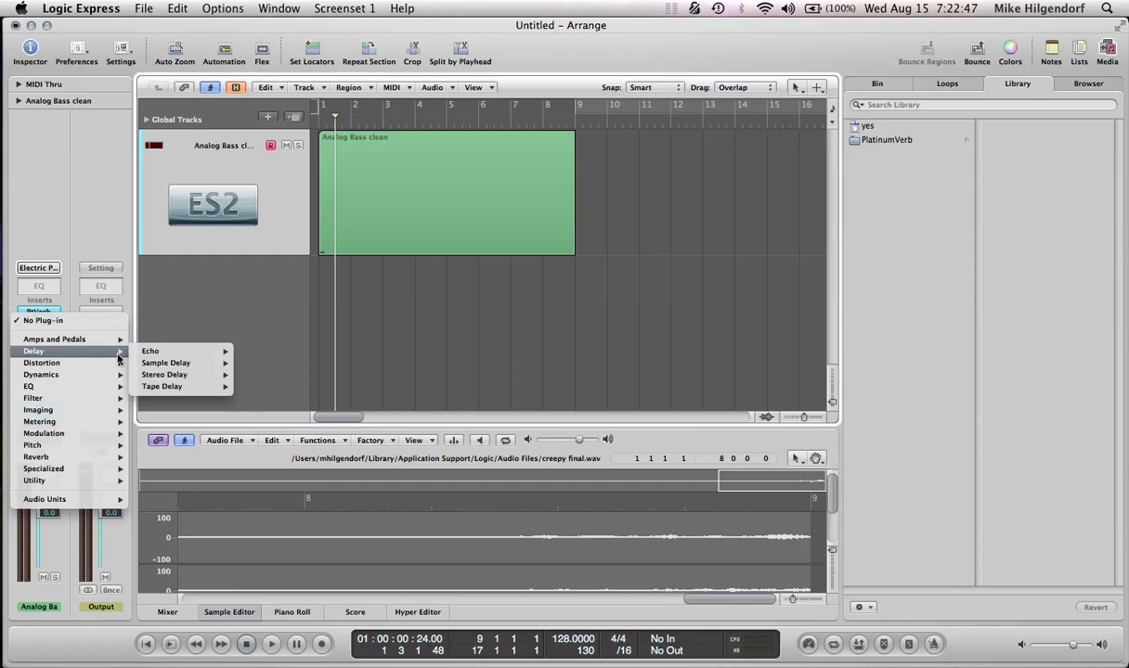
pyautogui.click(243, 364)
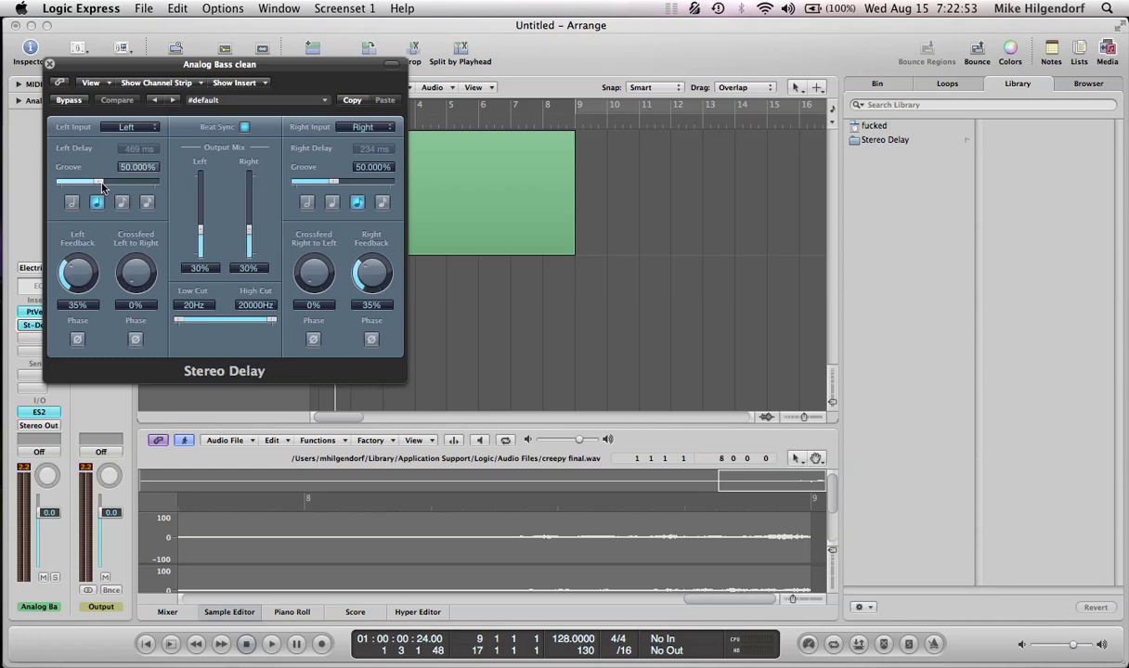
# - Audition the bass with the Stereo Delay and set the left delay's groove to 55.666%
pyautogui.press('Return')
pyautogui.press('space')
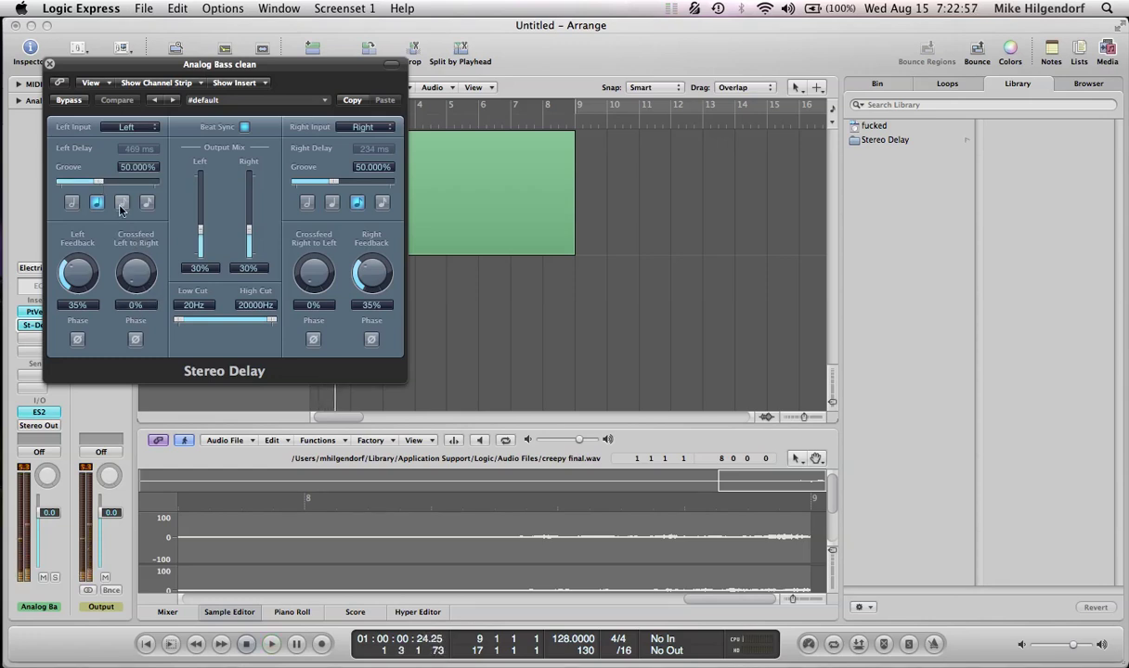
pyautogui.moveTo(105, 188); pyautogui.dragTo(112, 185)
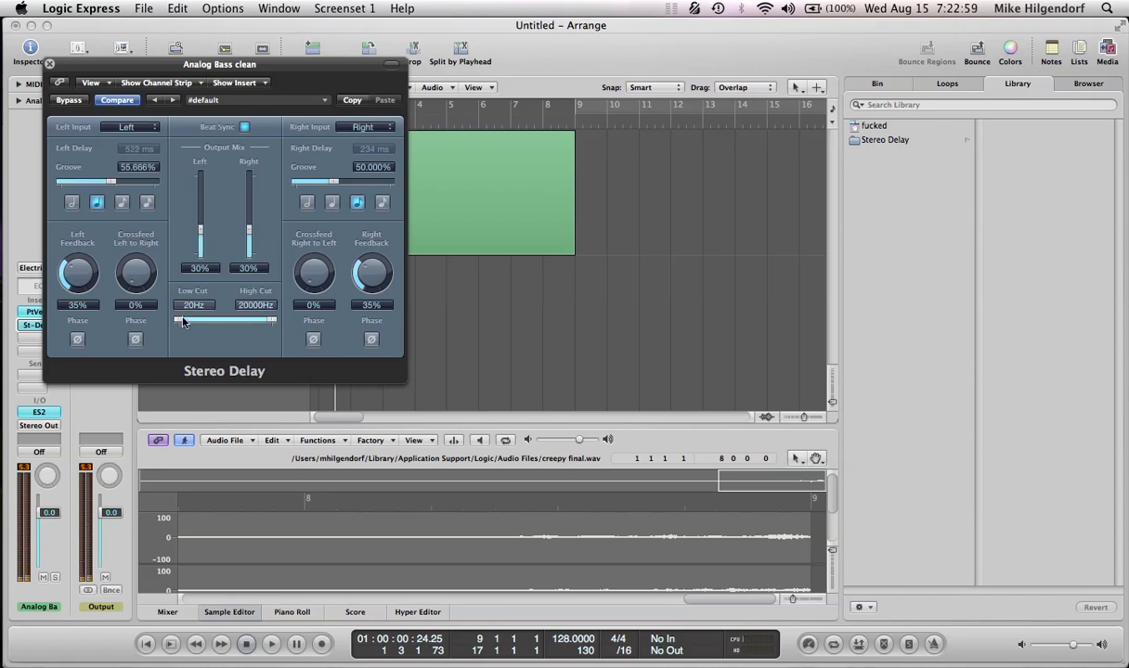
# - Set the delay's low cut to 320 Hz and high cut to 4200 Hz while auditioning the bass from the start
pyautogui.moveTo(184, 322); pyautogui.dragTo(227, 320)
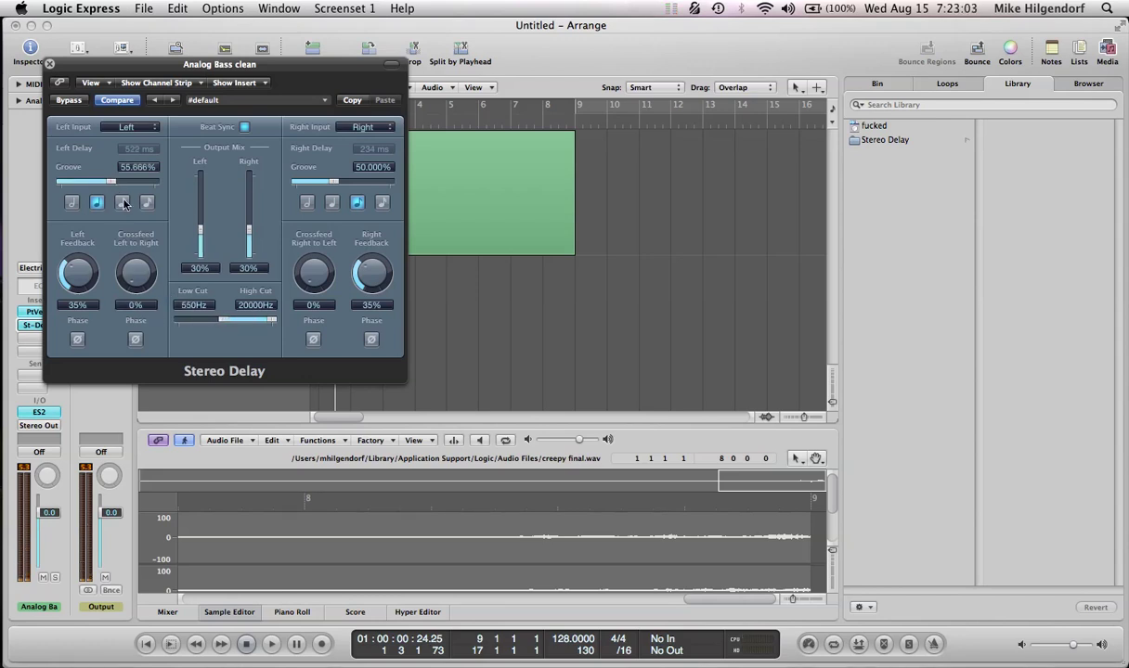
pyautogui.moveTo(235, 63); pyautogui.dragTo(342, 14)
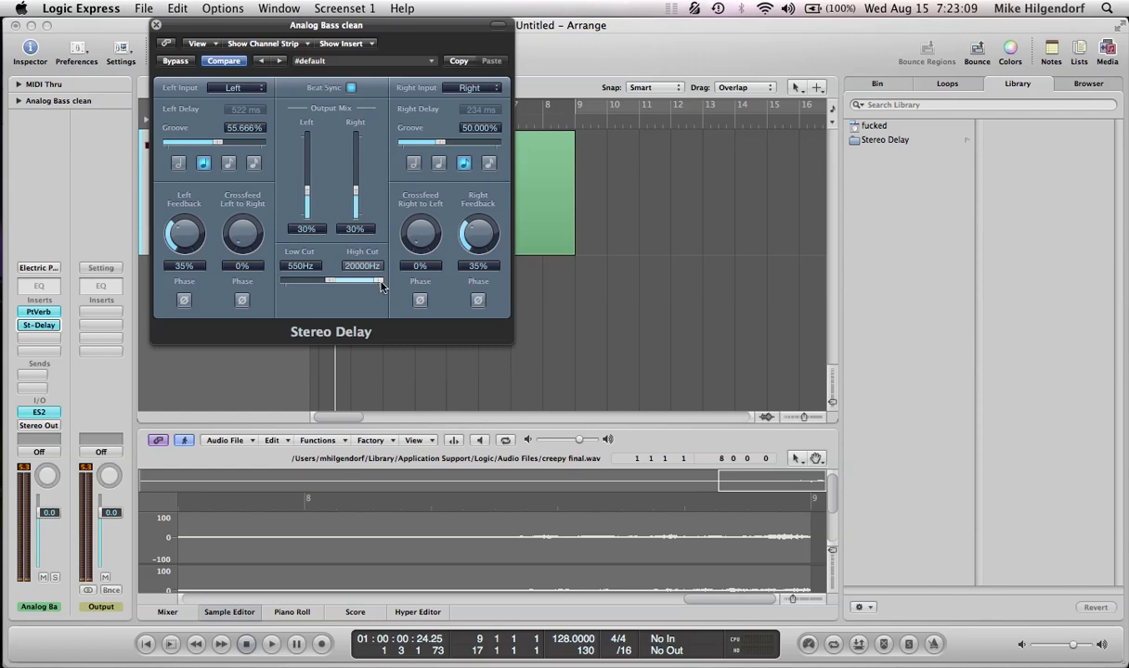
pyautogui.moveTo(381, 286); pyautogui.dragTo(356, 287)
pyautogui.press('Return')
pyautogui.press('space')
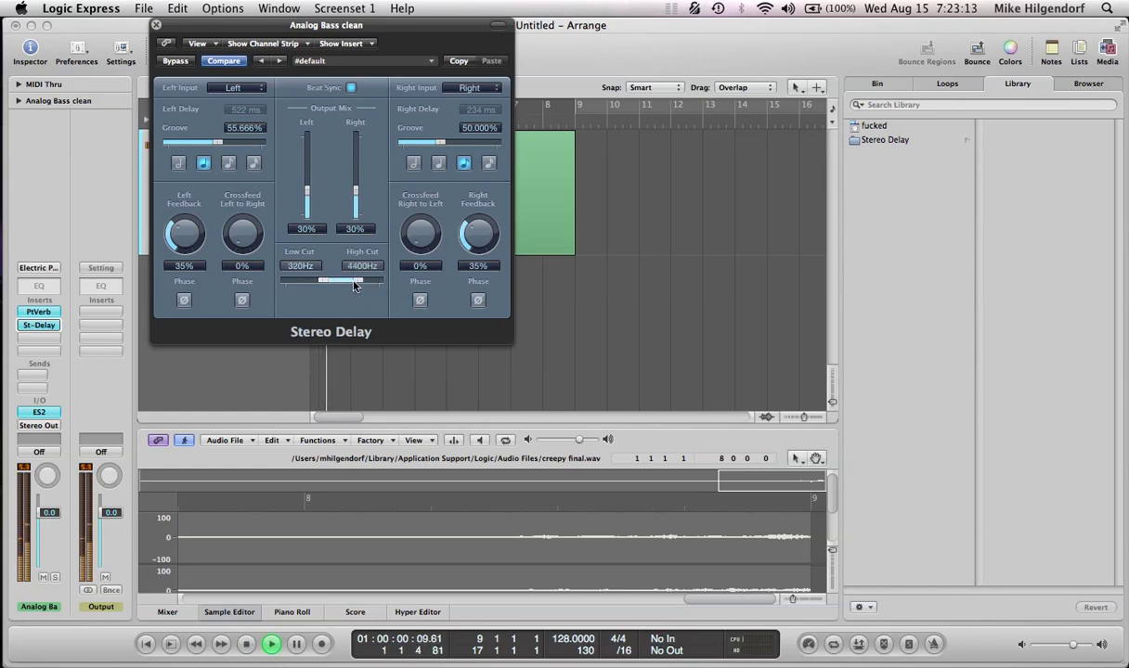
pyautogui.moveTo(359, 284); pyautogui.dragTo(360, 284)
pyautogui.press('space')
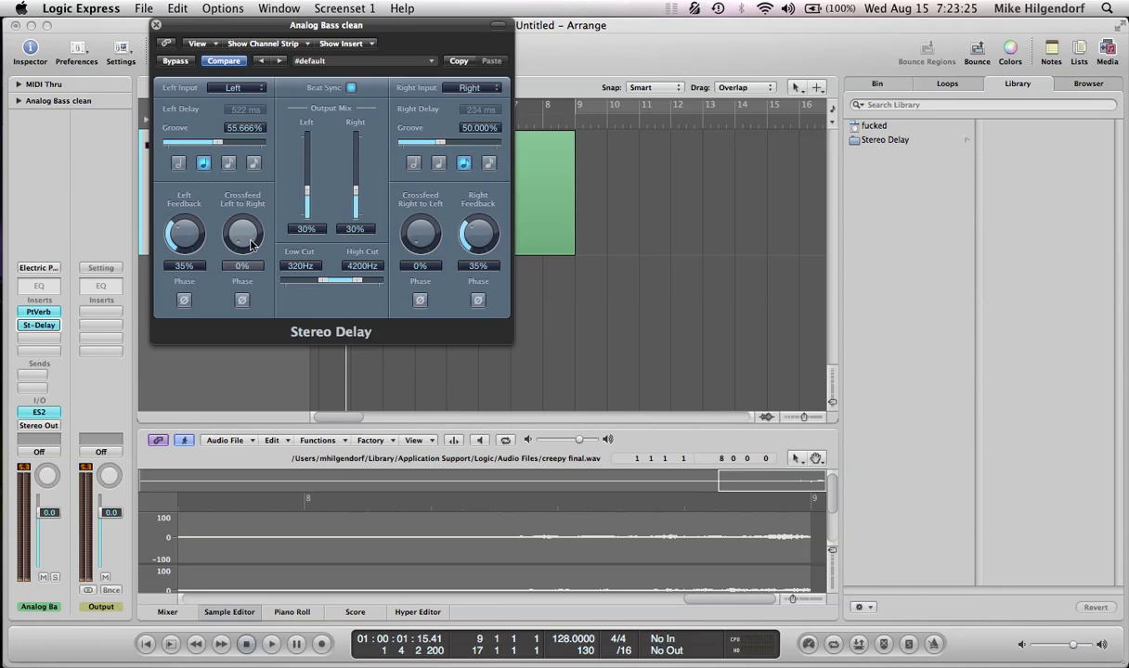
# - Set the delay's crossfeed to 37% left-to-right and 34% right-to-left, and invert the phase of the right-to-left crossfeed
pyautogui.moveTo(246, 242); pyautogui.dragTo(237, 183)
pyautogui.moveTo(423, 243); pyautogui.dragTo(393, 192)
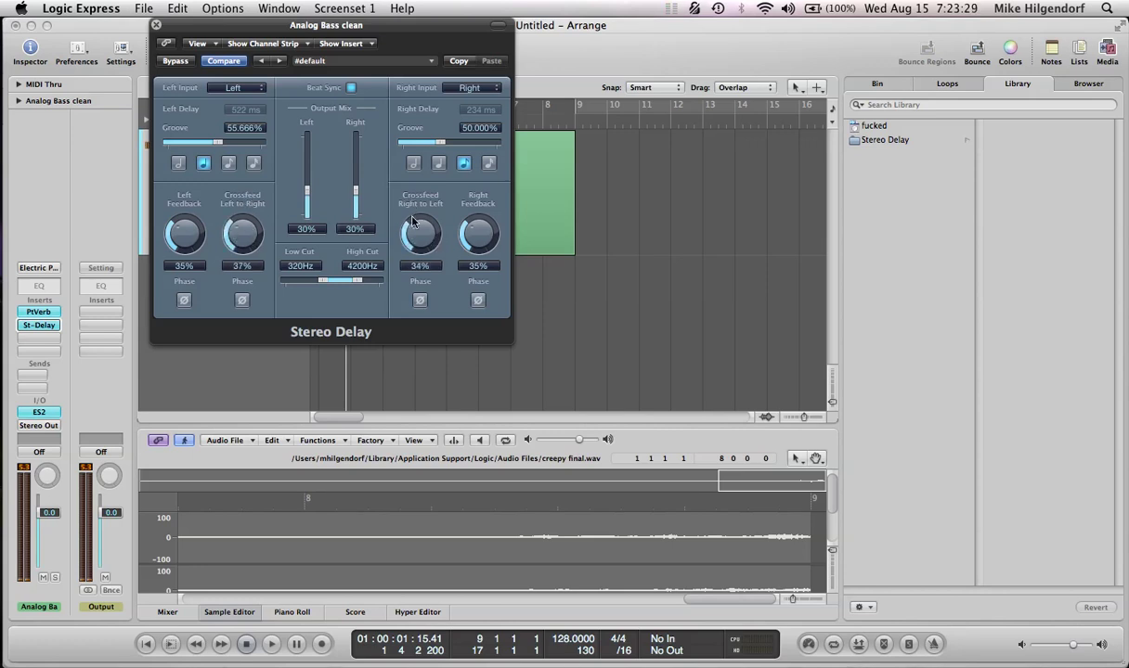
pyautogui.click(419, 300)
# - Set the left feedback to 66% and the right feedback to 67%, and audition the bass from the start
pyautogui.moveTo(191, 244); pyautogui.dragTo(186, 208)
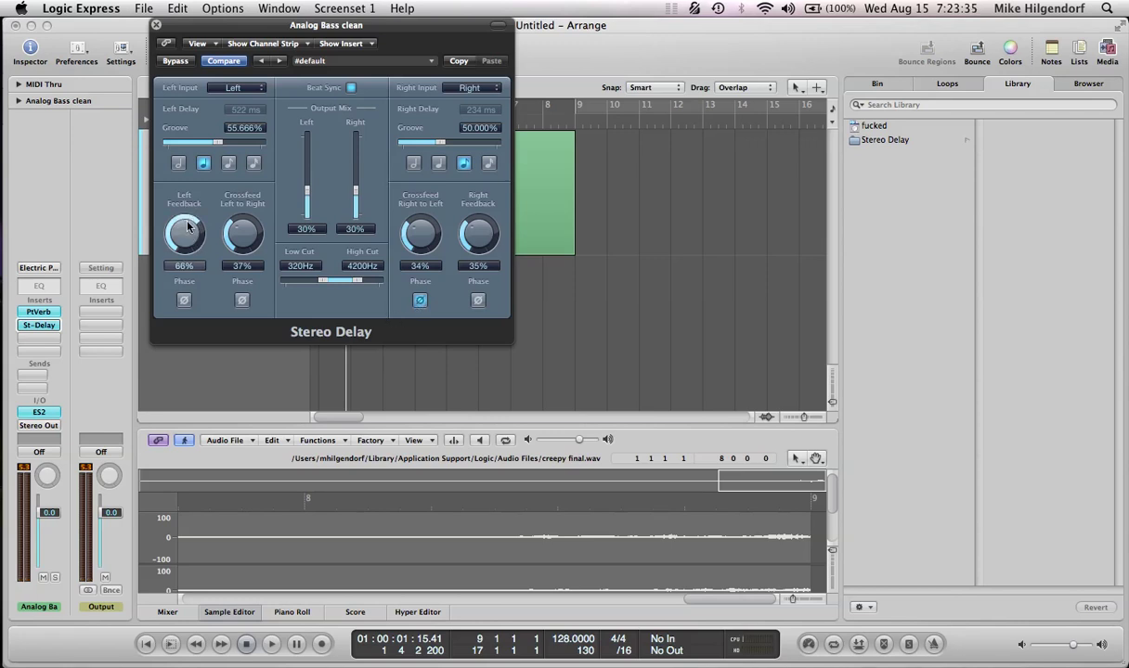
pyautogui.moveTo(470, 232); pyautogui.dragTo(463, 202)
pyautogui.press('Return')
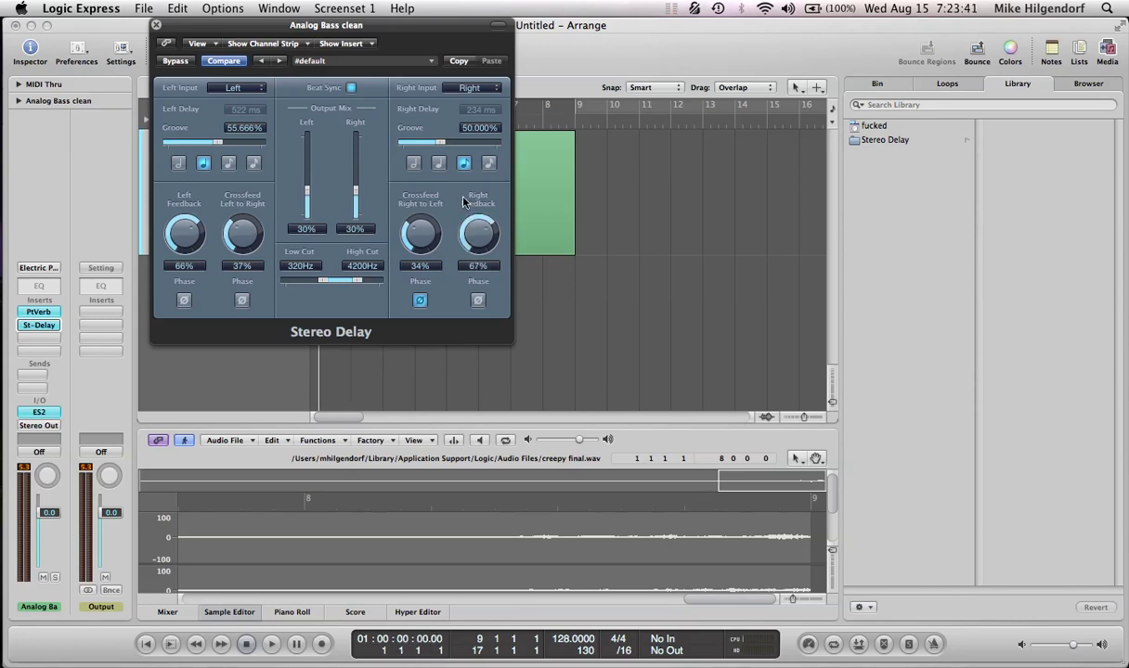
pyautogui.press('space')
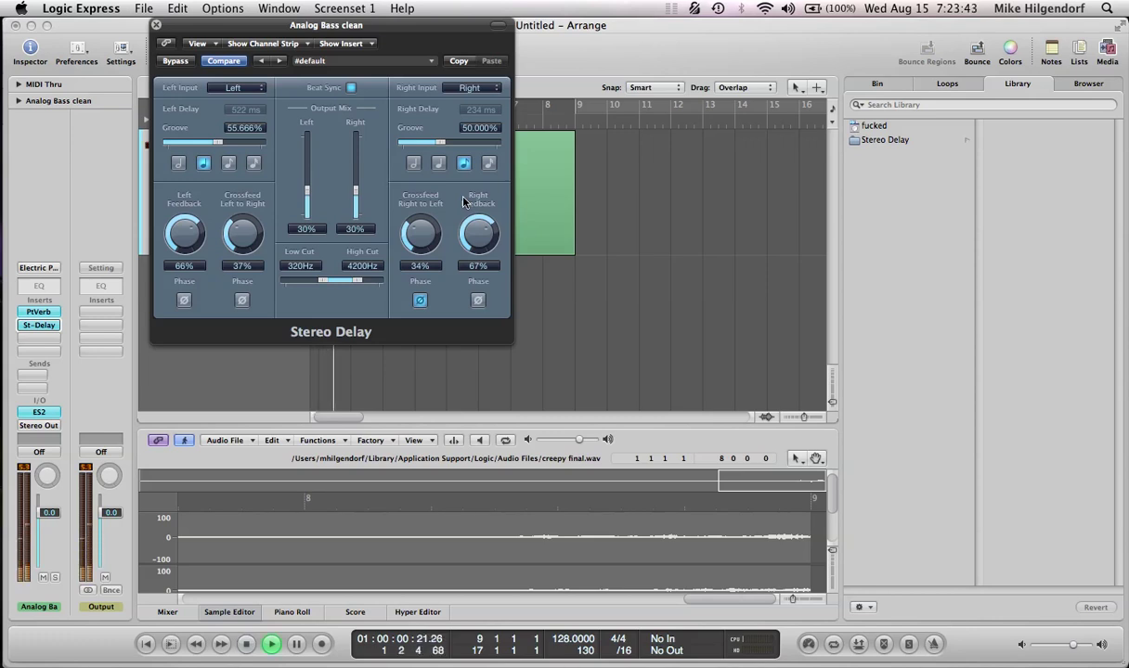
pyautogui.press('space')
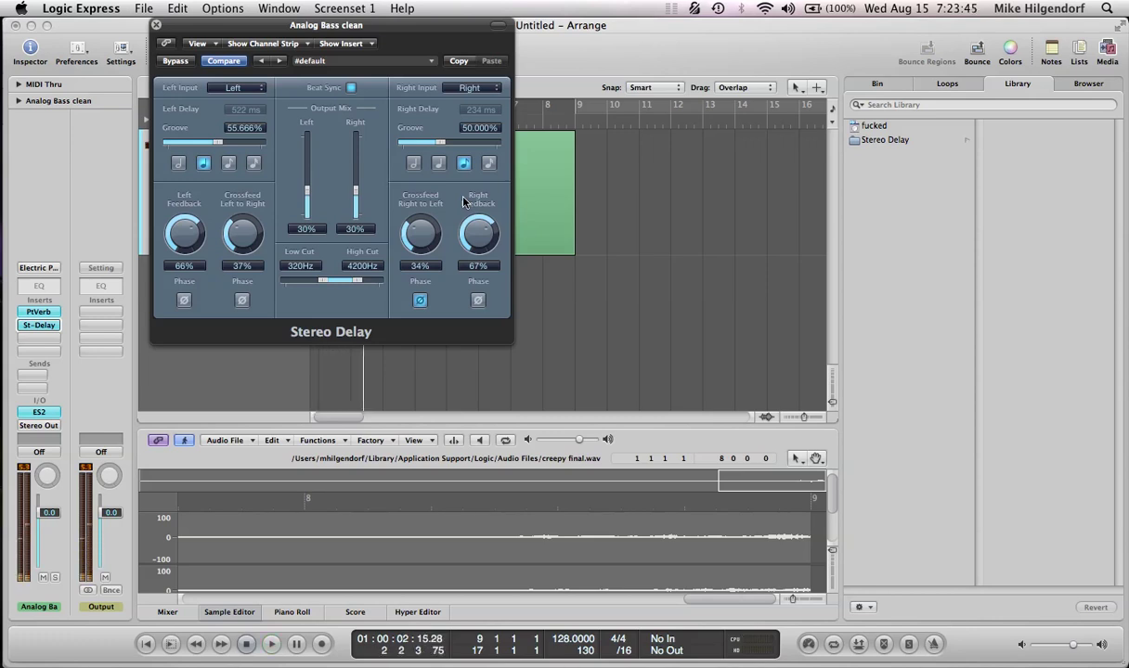
# - Invert the left feedback phase, set the output mix to 46% left and 45% right, and audition the bass from the start
pyautogui.press('Return')
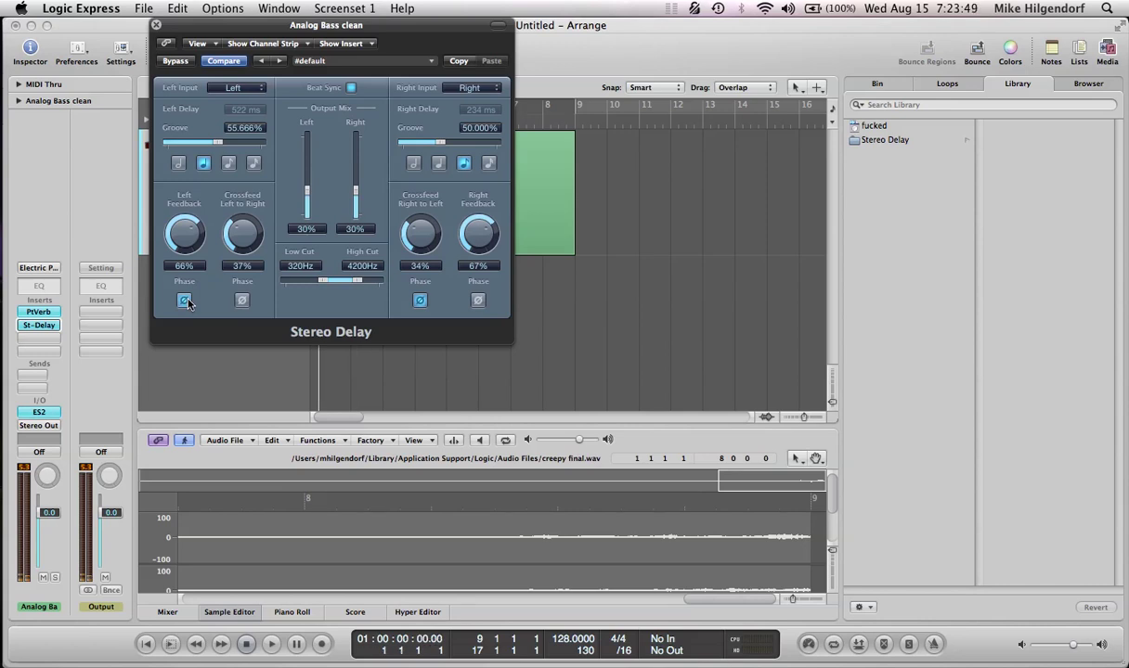
pyautogui.moveTo(309, 202); pyautogui.dragTo(339, 180)
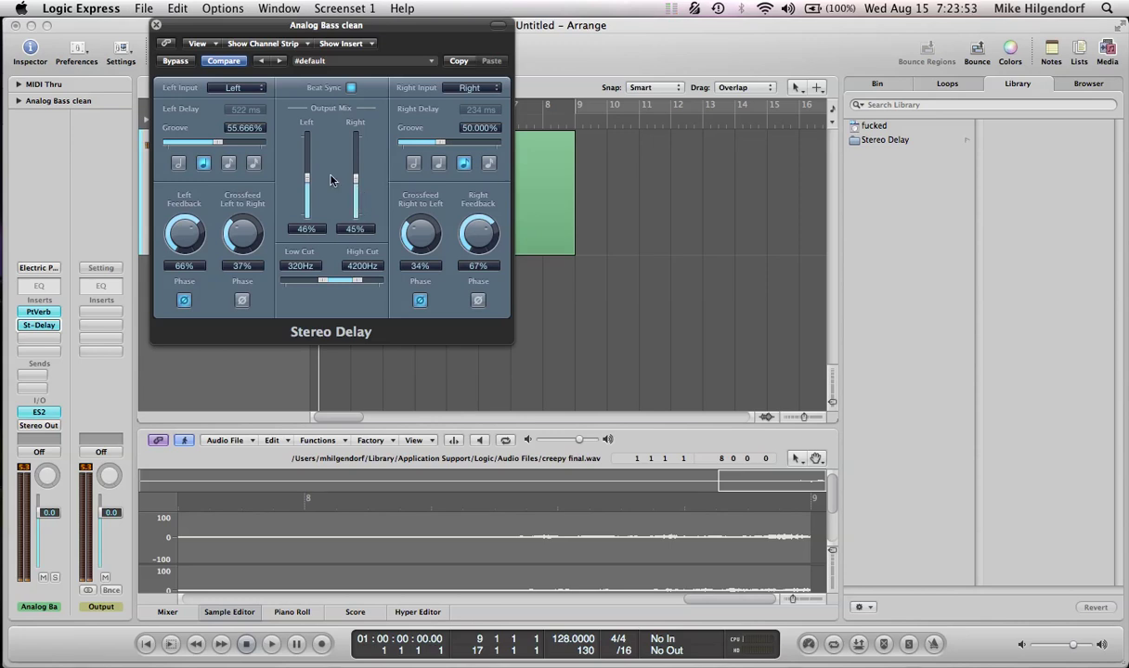
pyautogui.press('space')
pyautogui.click(352, 88)
pyautogui.click(352, 87)
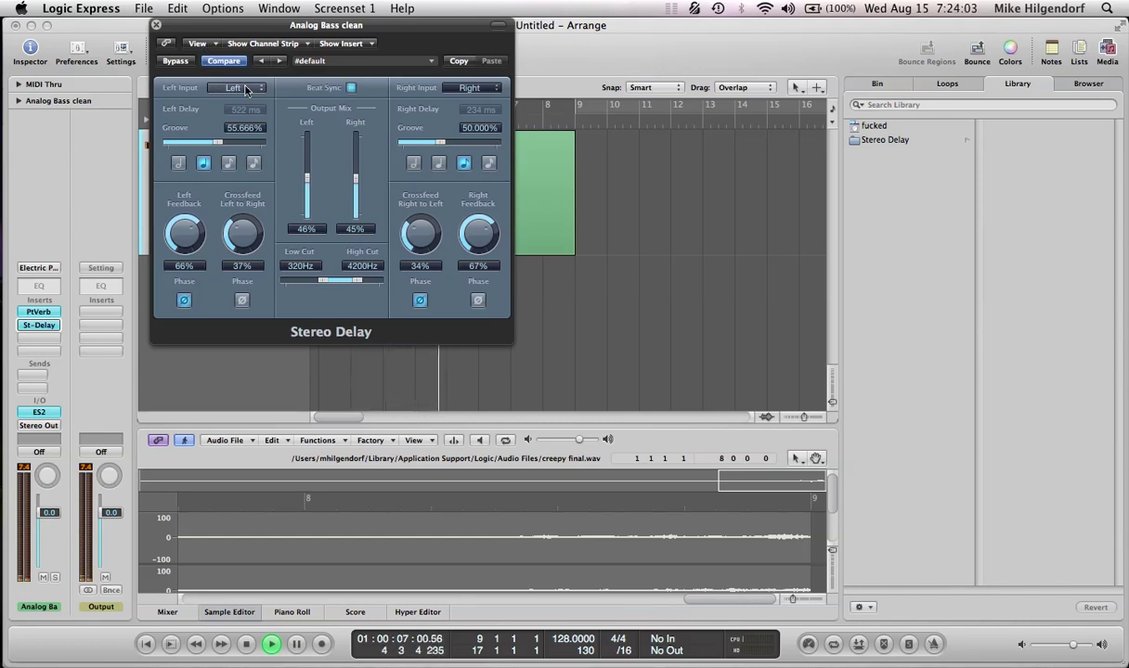
pyautogui.press('space')
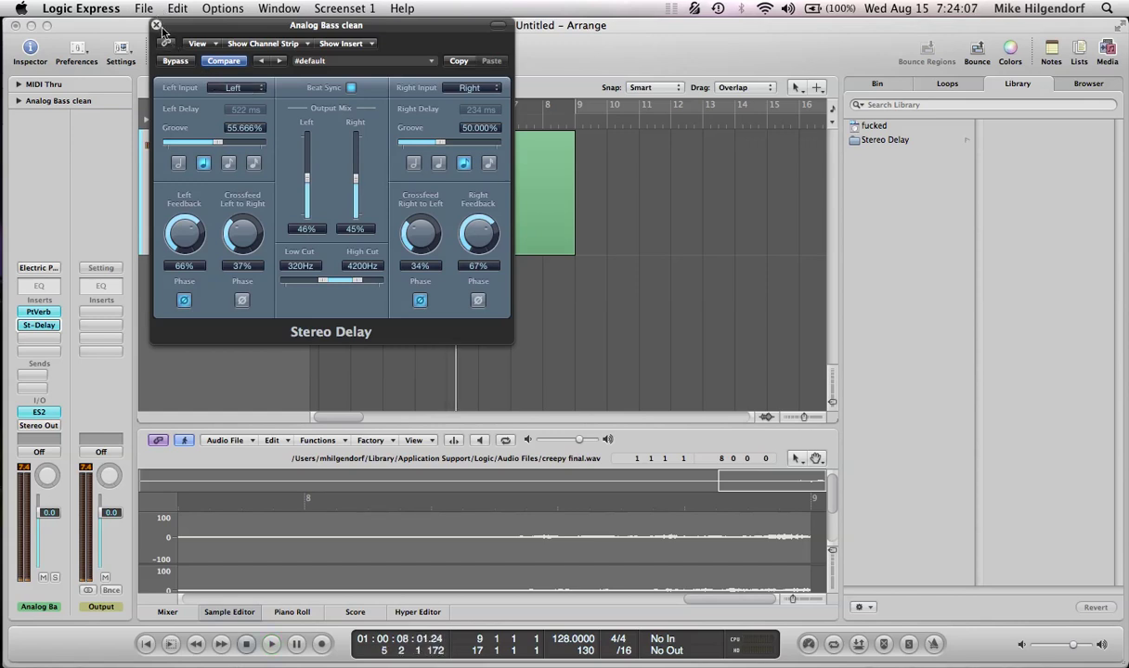
# - Replay the bass briefly from the start and close the Stereo Delay window
pyautogui.moveTo(172, 31); pyautogui.dragTo(352, 30)
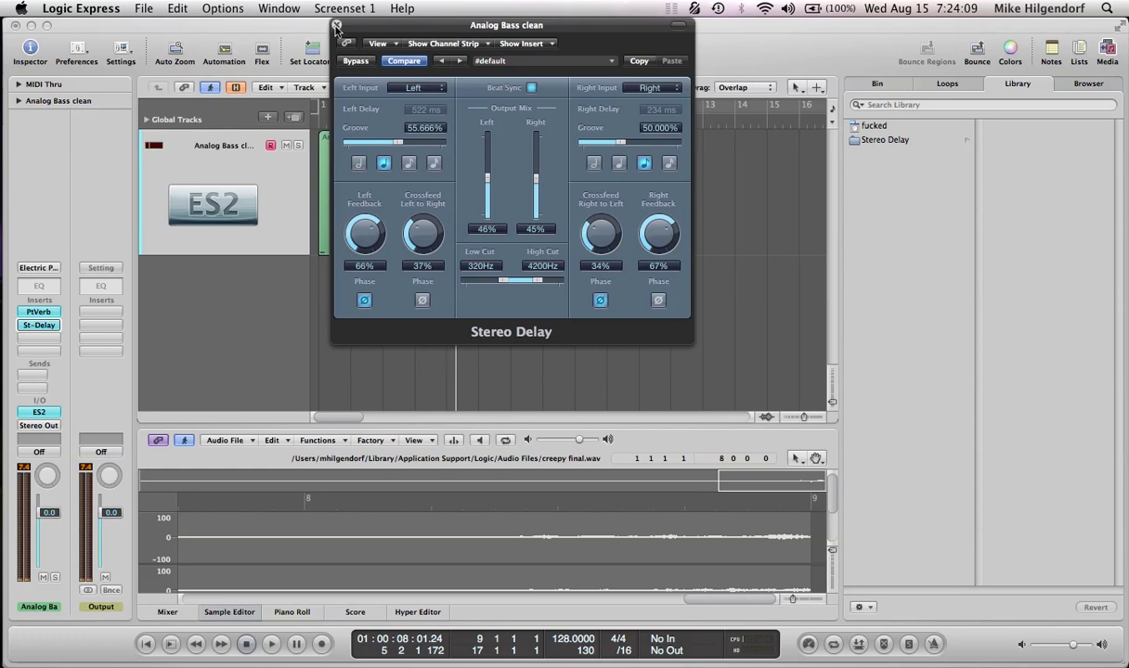
pyautogui.press('Return')
pyautogui.press('space')
pyautogui.click(337, 25)
pyautogui.press('space')
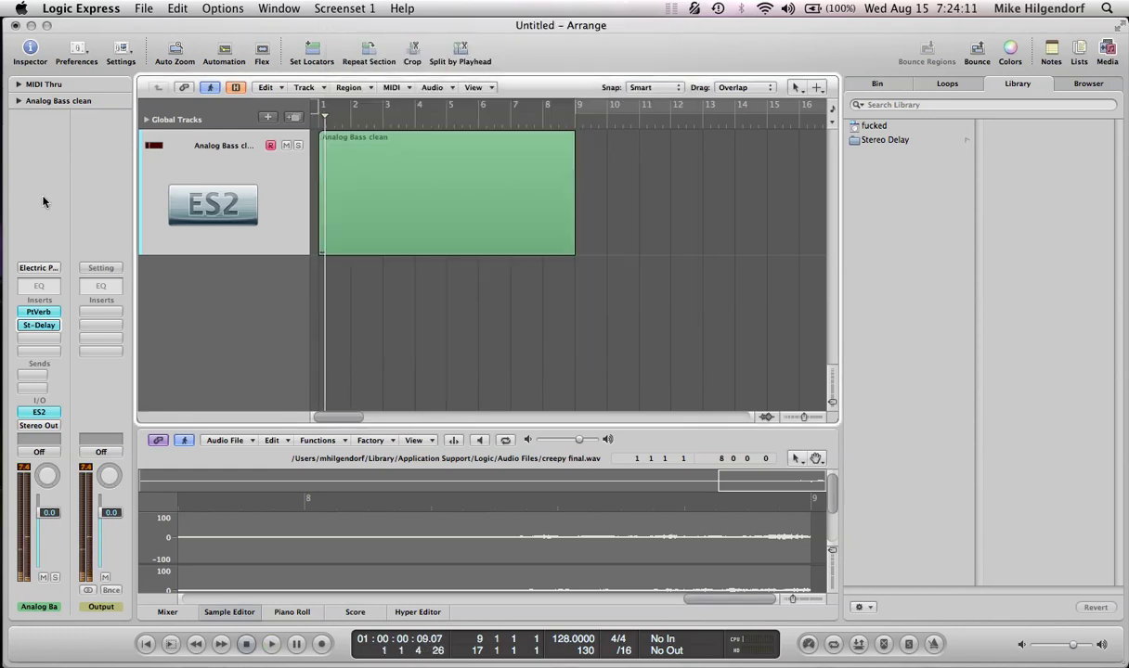
# - Insert a stereo Overdrive on the bass channel in the slot below the Stereo Delay
pyautogui.click(55, 337)
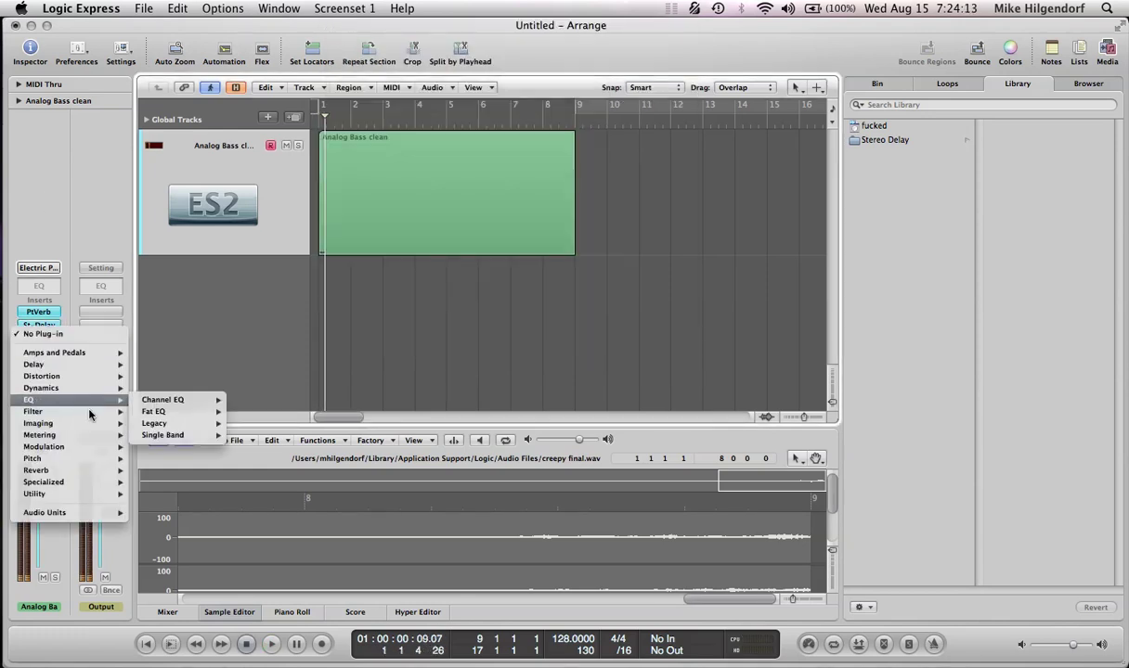
pyautogui.moveTo(115, 427)
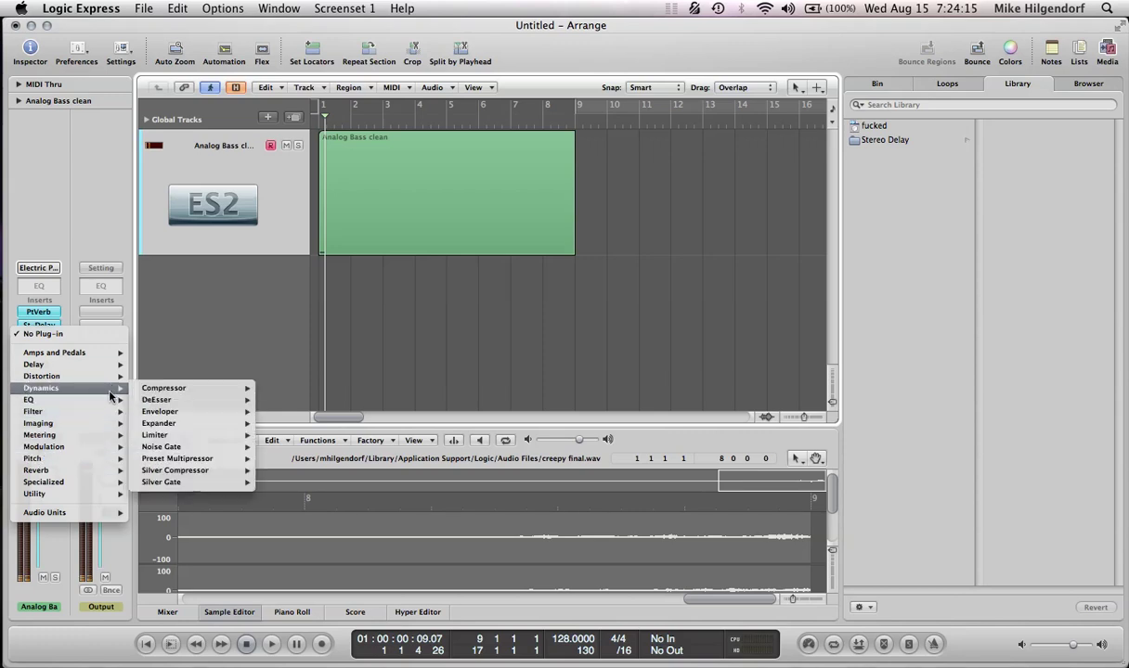
pyautogui.moveTo(115, 380)
pyautogui.moveTo(214, 422)
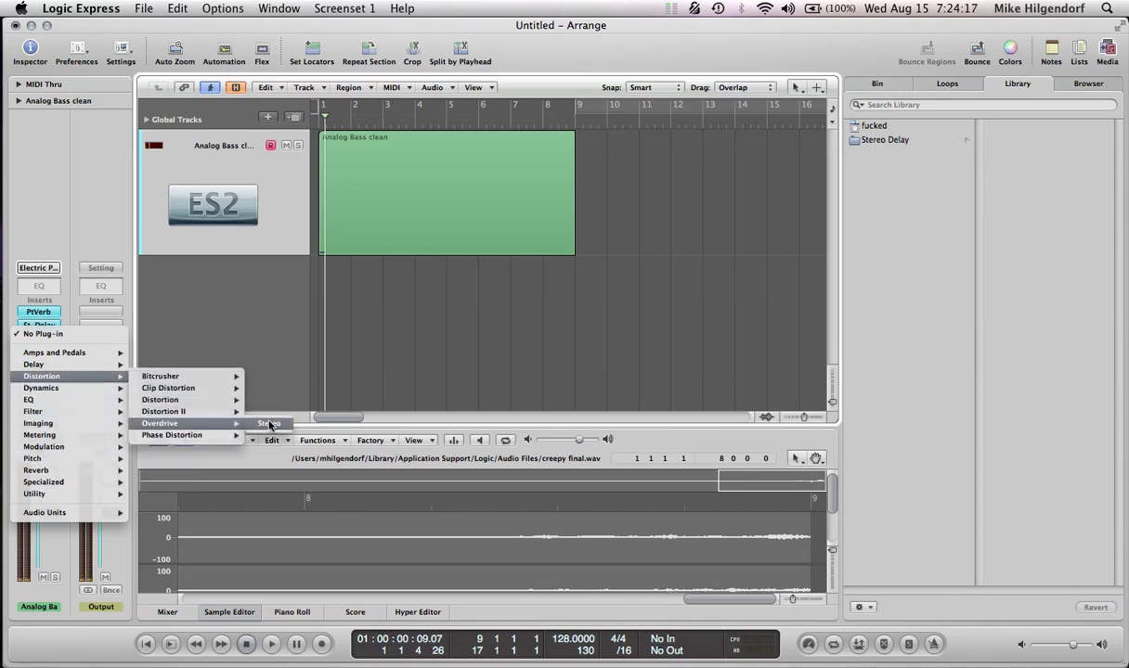
pyautogui.click(262, 419)
# - Insert a Limiter in the slot below the Overdrive and arrange the two plug-in windows side by side
pyautogui.click(38, 350)
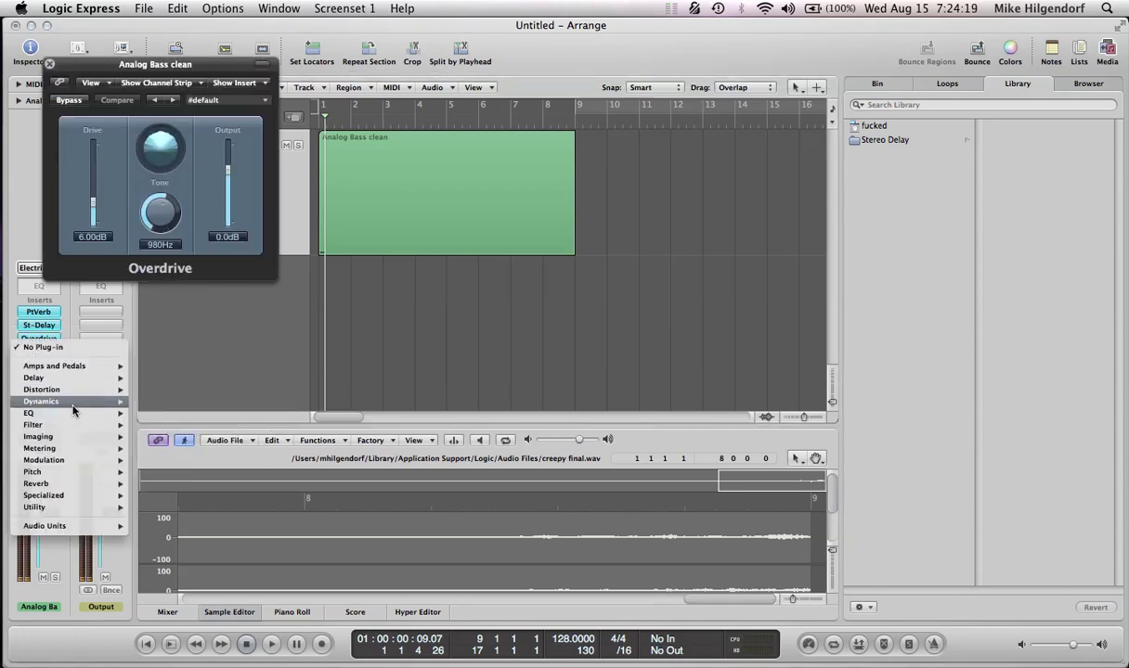
pyautogui.moveTo(89, 412)
pyautogui.moveTo(190, 450)
pyautogui.click(277, 448)
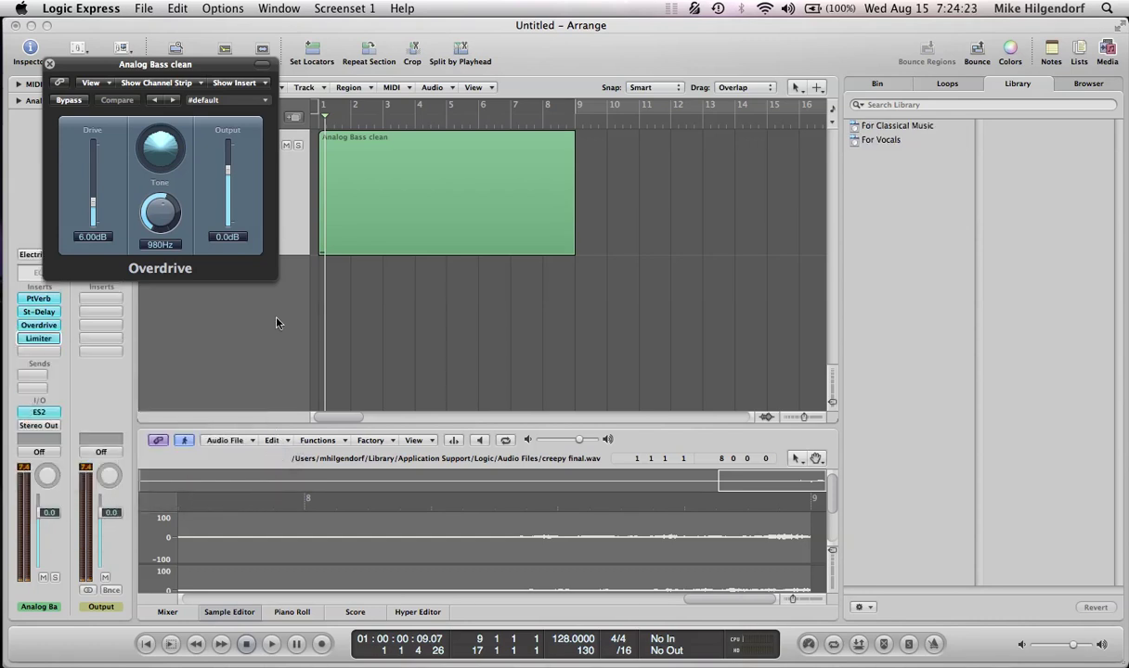
pyautogui.moveTo(176, 79); pyautogui.dragTo(667, 75)
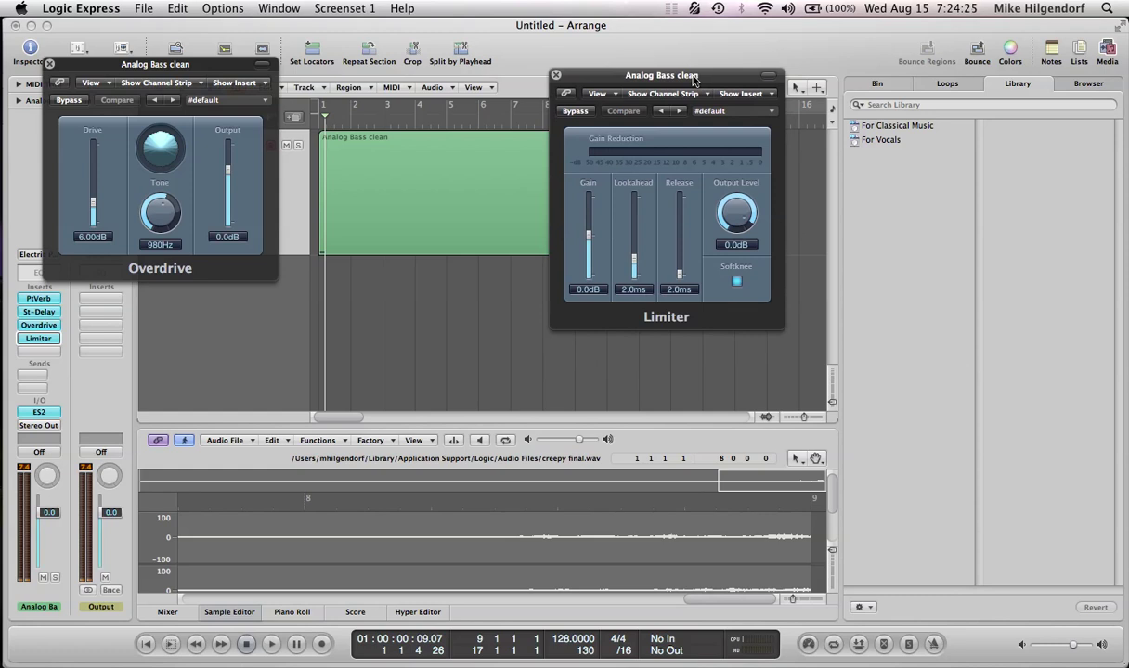
pyautogui.moveTo(216, 61); pyautogui.dragTo(348, 76)
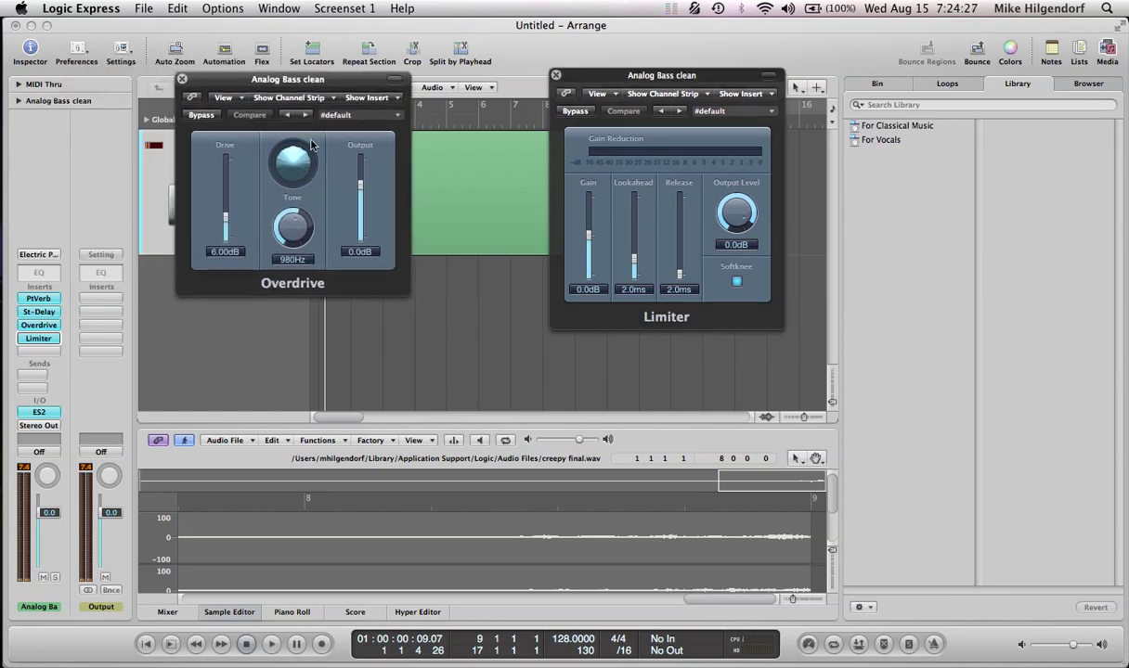
# - Set the Overdrive's tone to 20000 Hz, its drive to 24 dB and its output to -6 dB
pyautogui.moveTo(292, 227); pyautogui.dragTo(294, 167)
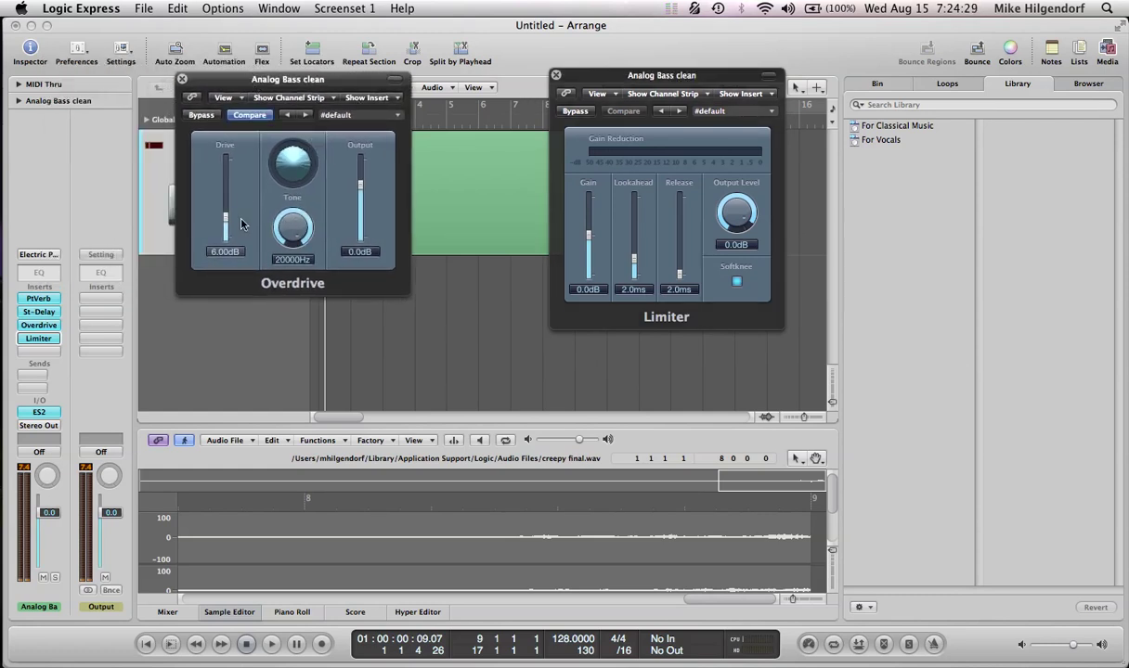
pyautogui.moveTo(227, 215); pyautogui.dragTo(222, 88)
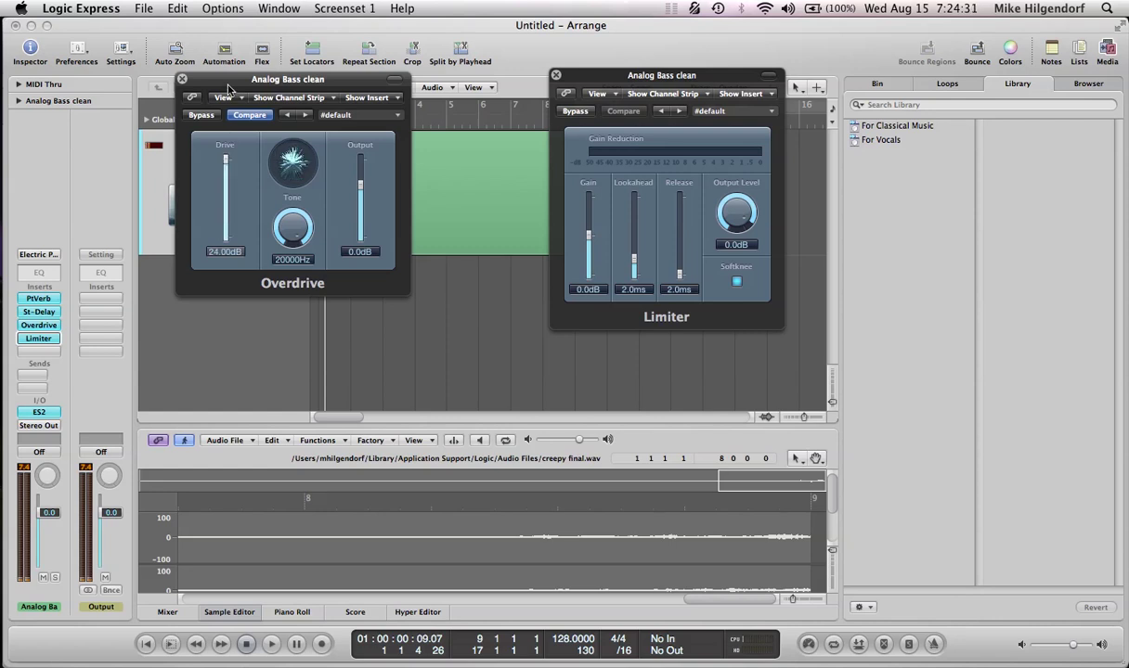
pyautogui.moveTo(364, 190); pyautogui.dragTo(364, 199)
# - Set the Limiter's output level to -6 dB and its gain to +20 dB
pyautogui.moveTo(650, 75); pyautogui.dragTo(638, 43)
pyautogui.moveTo(721, 175); pyautogui.dragTo(726, 239)
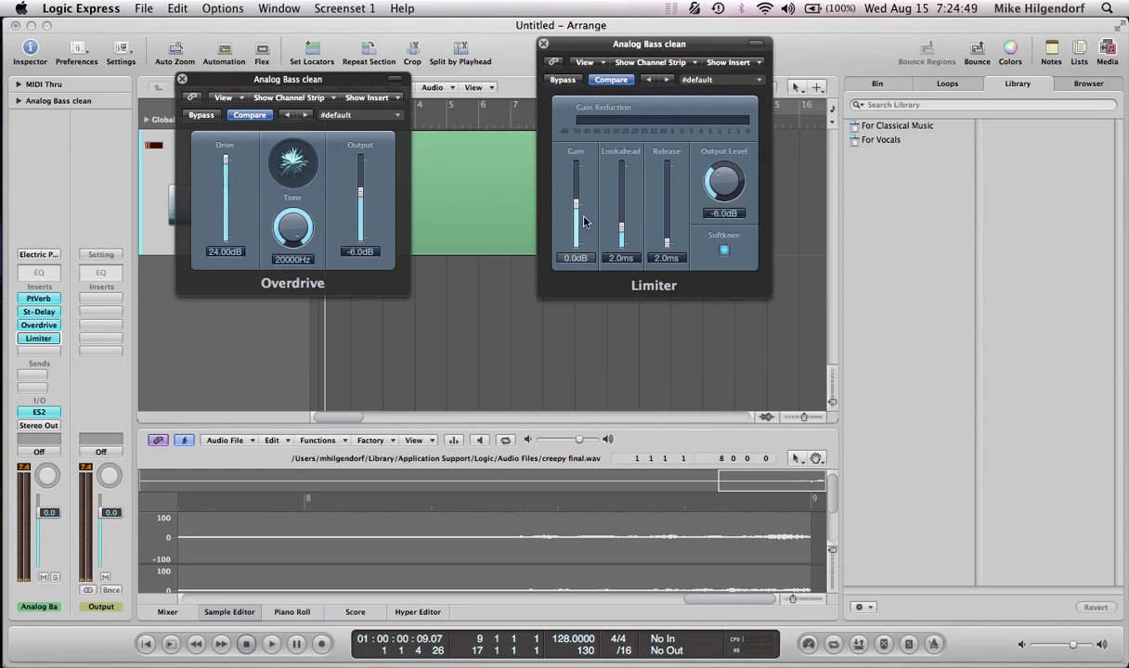
pyautogui.moveTo(576, 222); pyautogui.dragTo(529, 53)
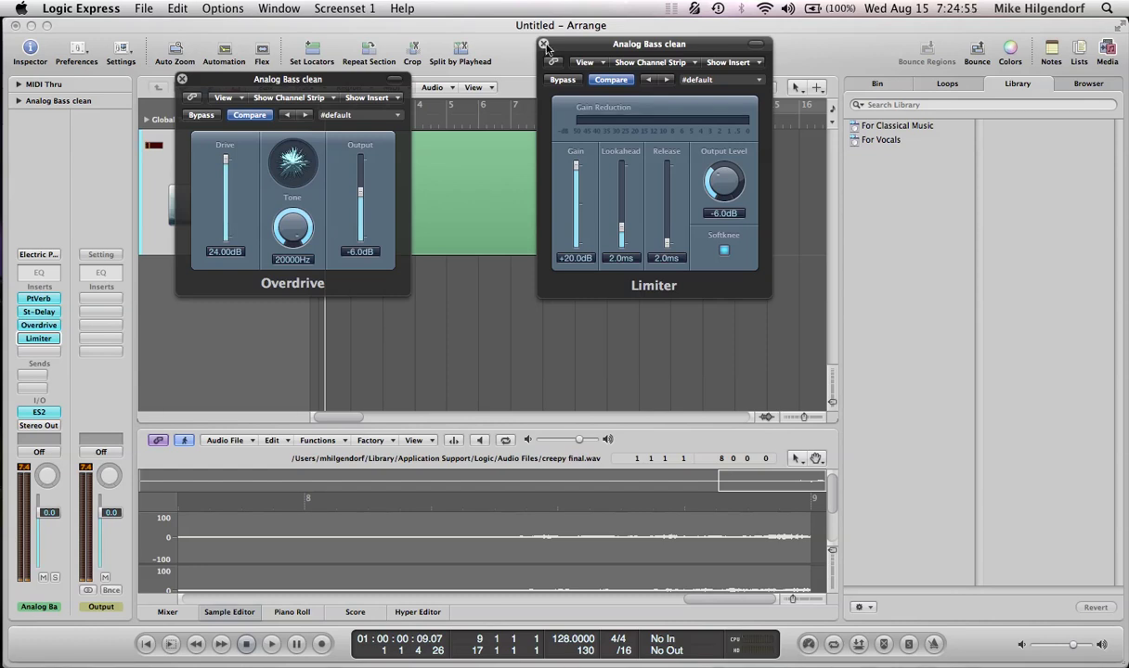
# - Play the bass region from the start to judge the Overdrive and Limiter, and stop playback
pyautogui.press('Return')
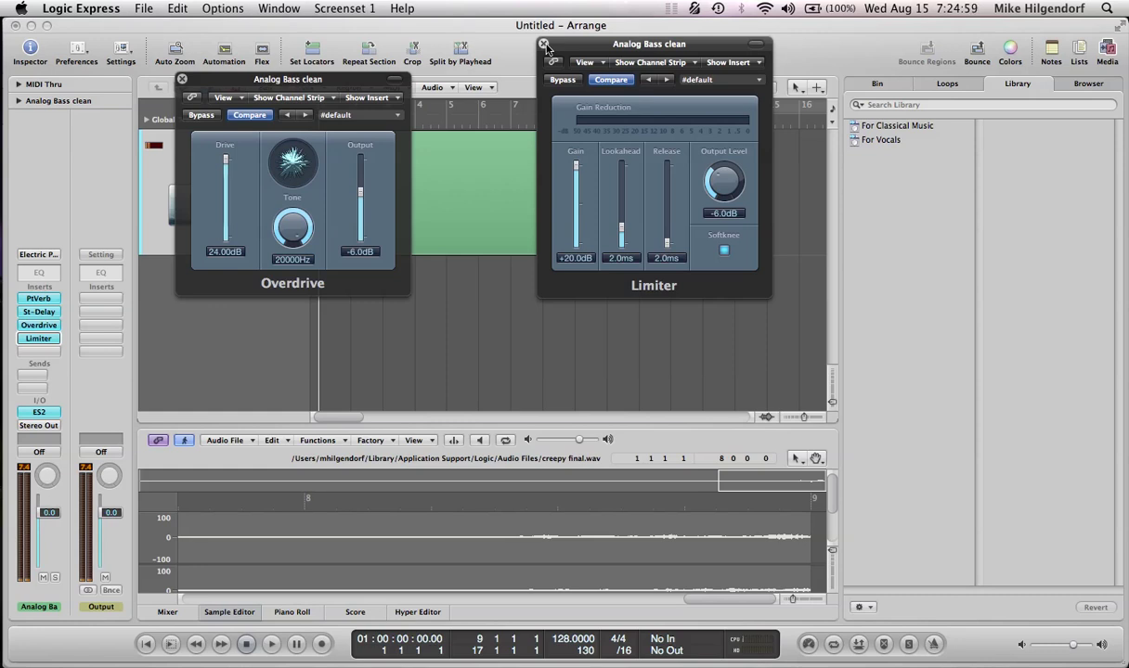
pyautogui.press('space')
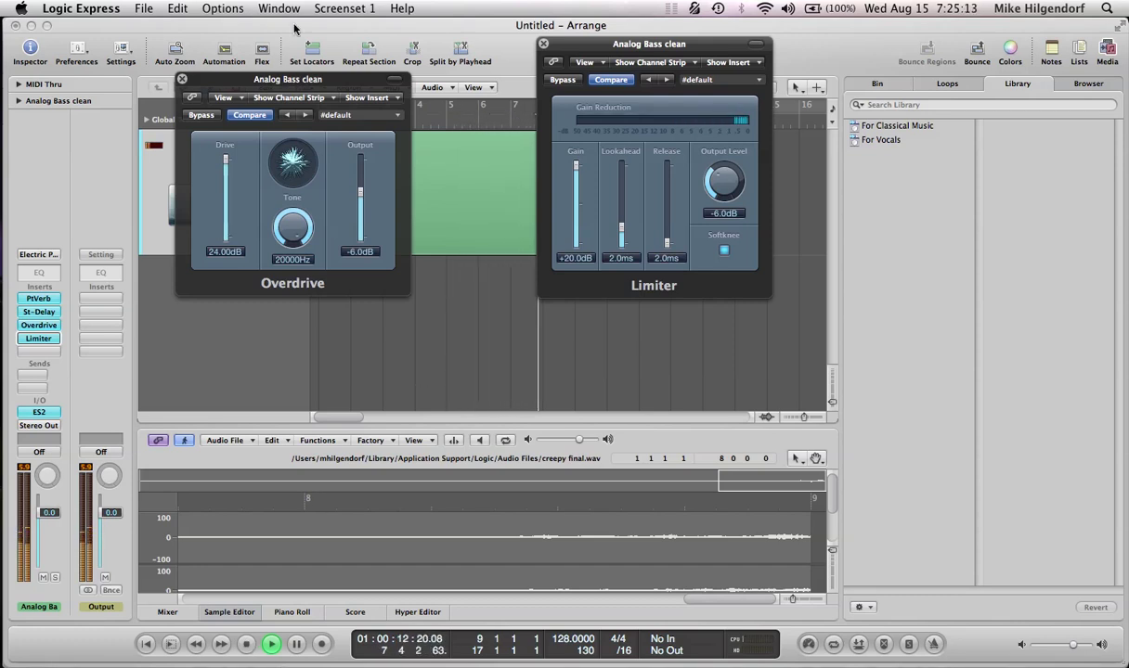
pyautogui.moveTo(255, 79); pyautogui.dragTo(177, 108)
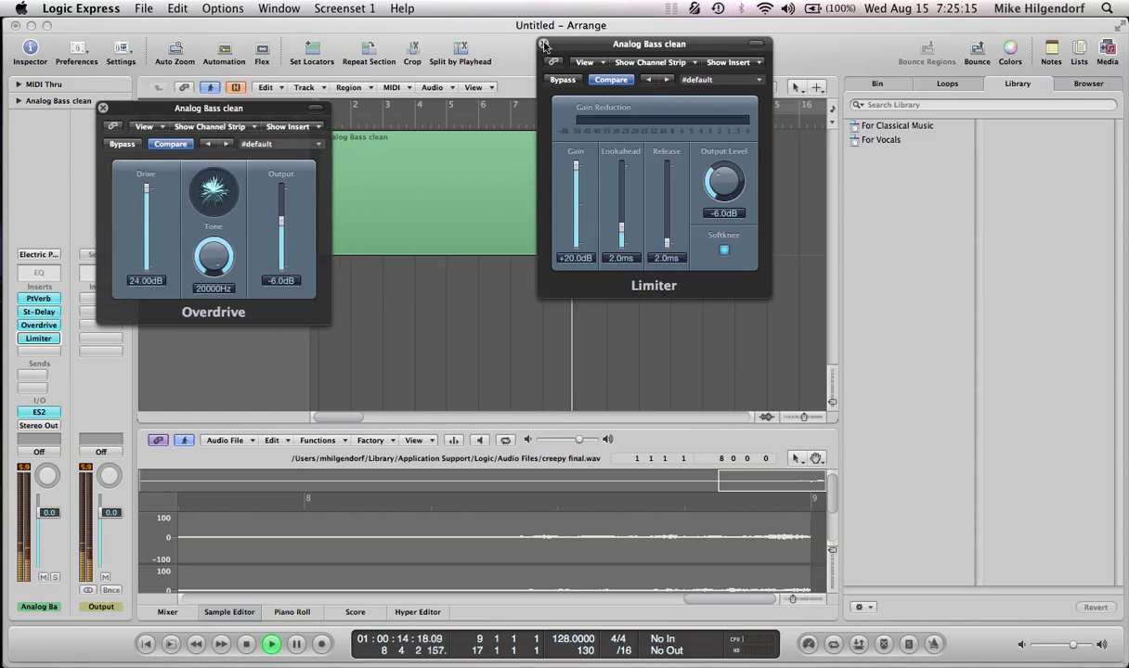
pyautogui.click(237, 84)
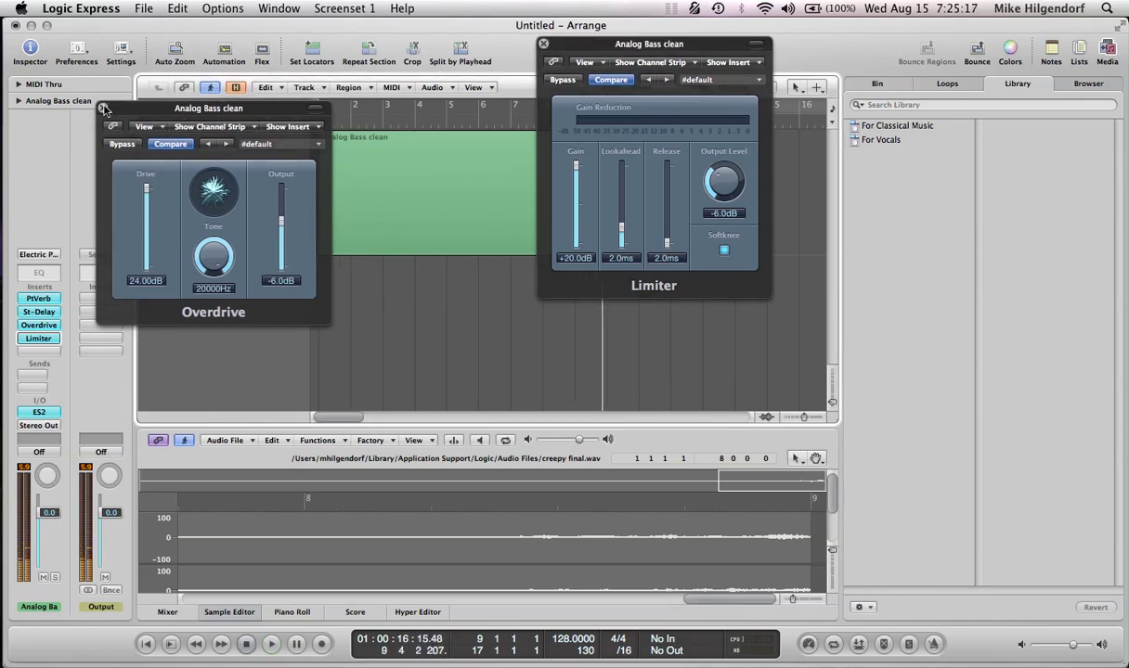
pyautogui.moveTo(129, 113); pyautogui.dragTo(246, 109)
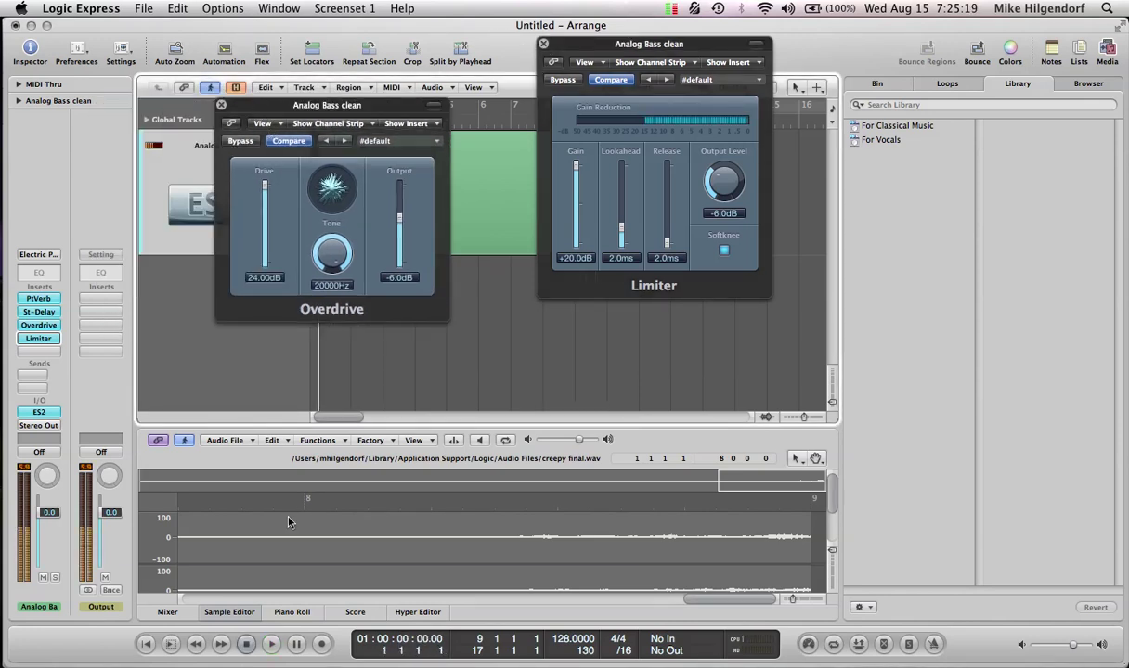
pyautogui.click(248, 644)
# - Close the Overdrive and Limiter windows and lower the bass channel's volume fader to -5.7 dB
pyautogui.press('super+w')
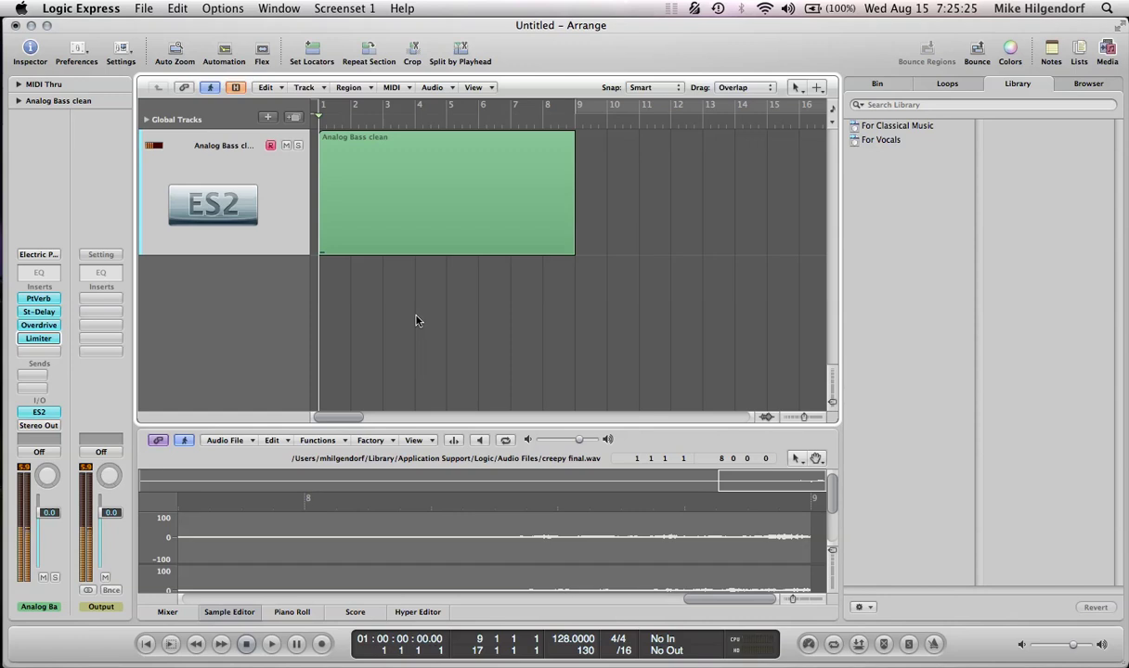
pyautogui.moveTo(49, 514); pyautogui.dragTo(49, 528)
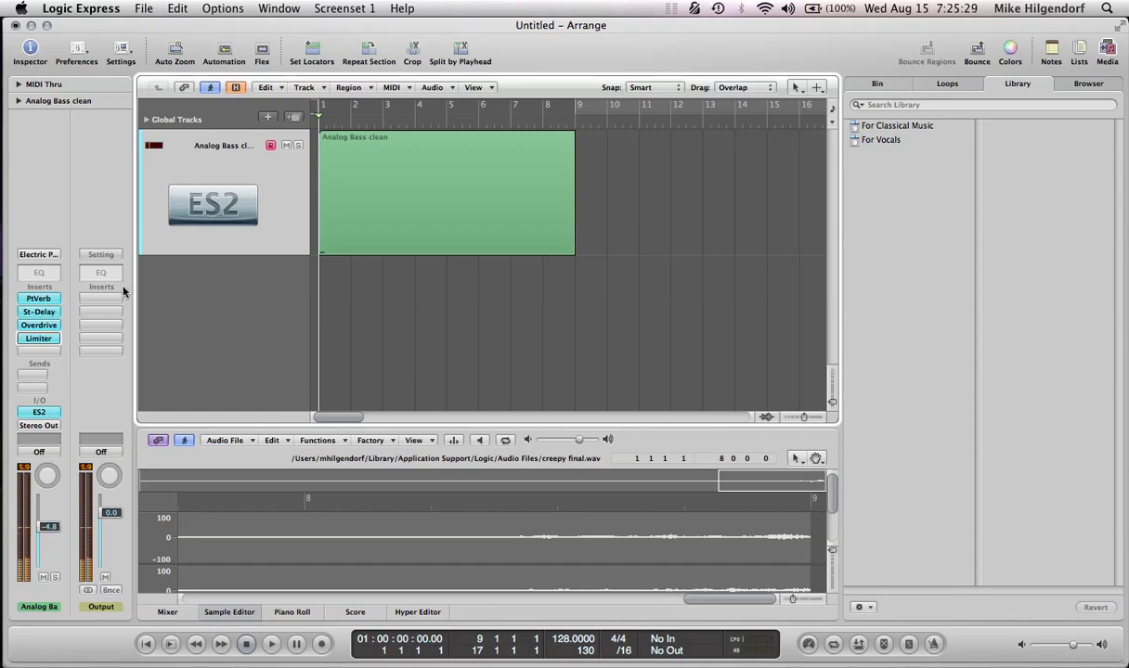
pyautogui.moveTo(42, 502); pyautogui.dragTo(52, 505)
# - Add a Channel EQ to the bass channel, open it, turn on its analyzer and close its window
pyautogui.click(48, 273)
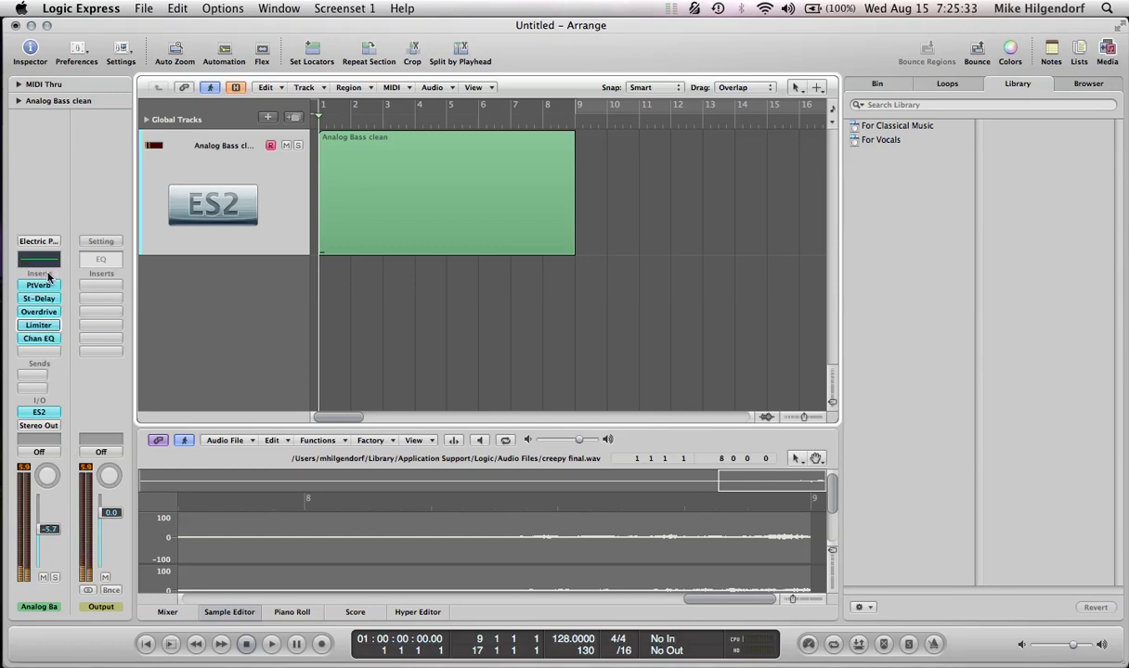
pyautogui.click(47, 261)
pyautogui.click(74, 255)
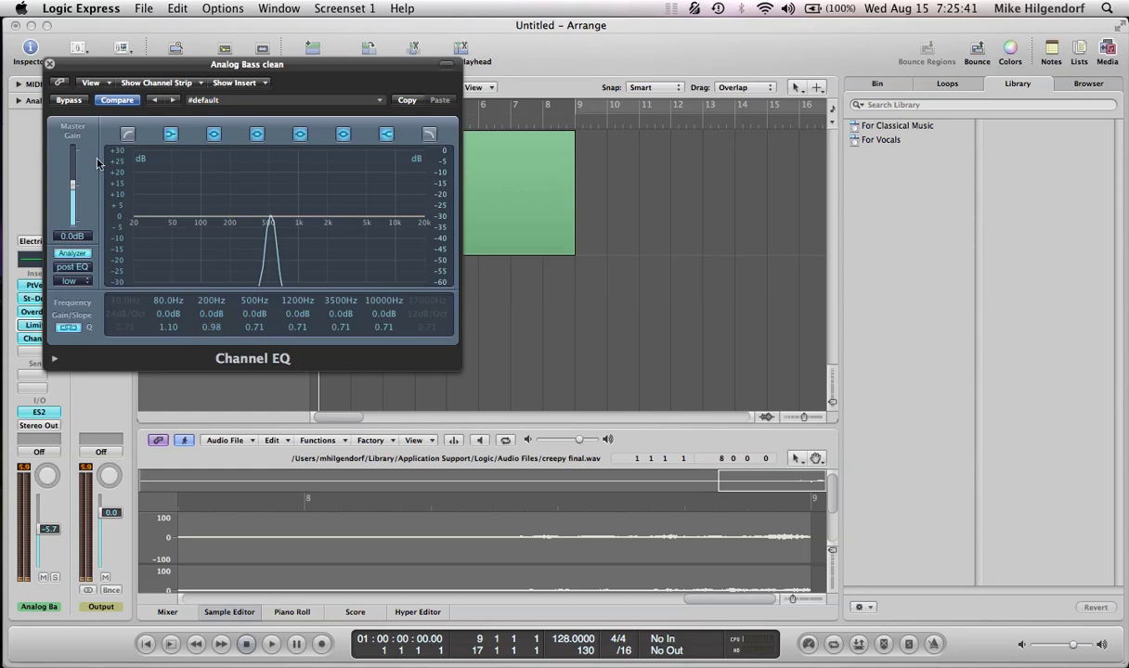
pyautogui.click(50, 64)
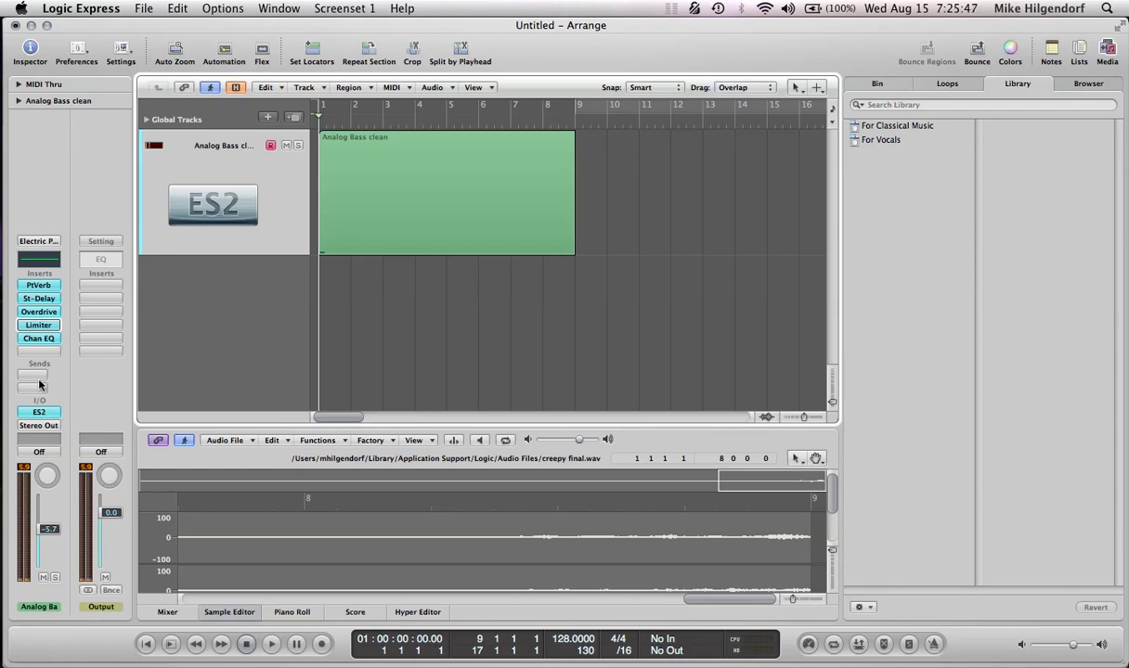
# - Replace the bass channel's Channel EQ with MeldaProduction's stereo MEqualizer and place its window beside the channel strips
pyautogui.click(49, 340)
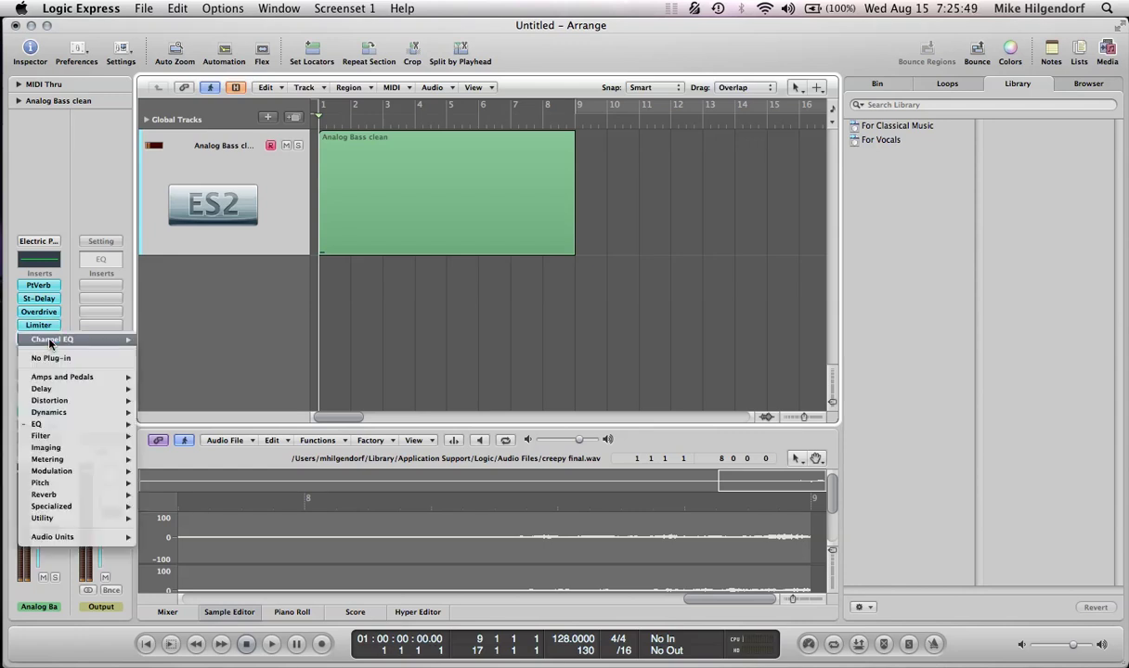
pyautogui.moveTo(93, 538)
pyautogui.moveTo(239, 527)
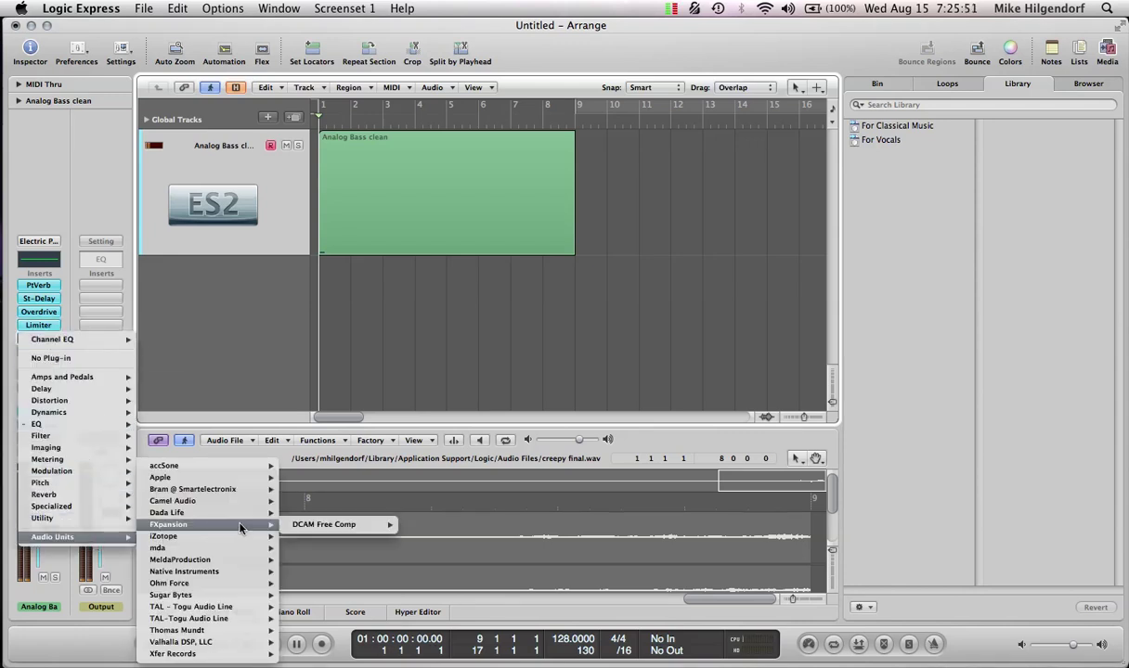
pyautogui.moveTo(240, 560)
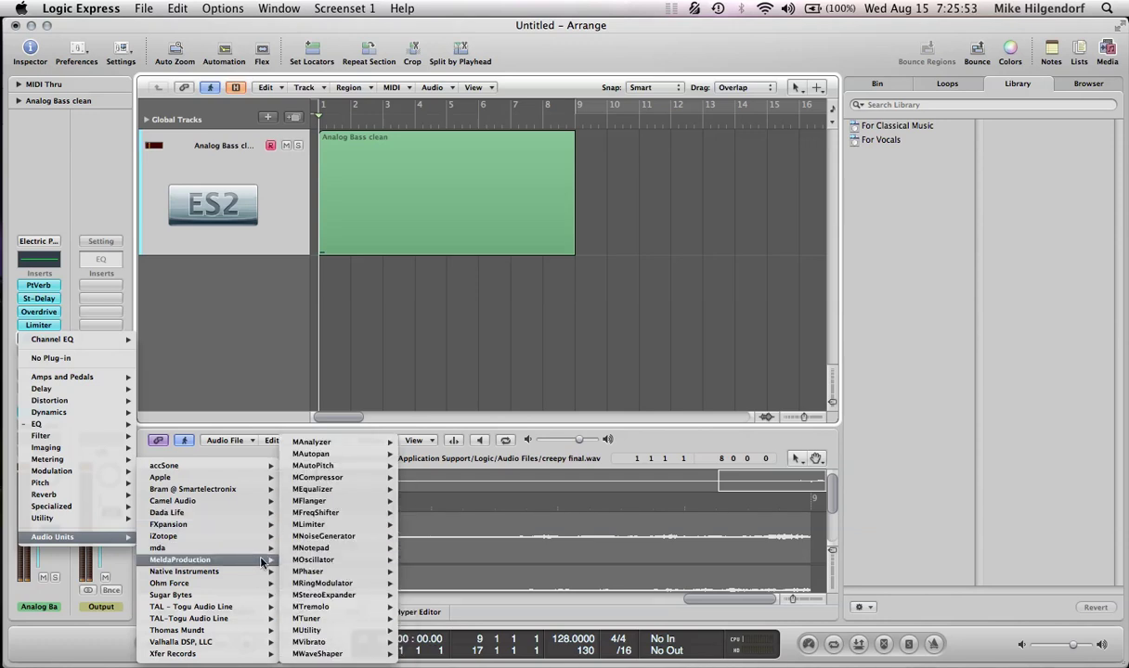
pyautogui.moveTo(352, 502)
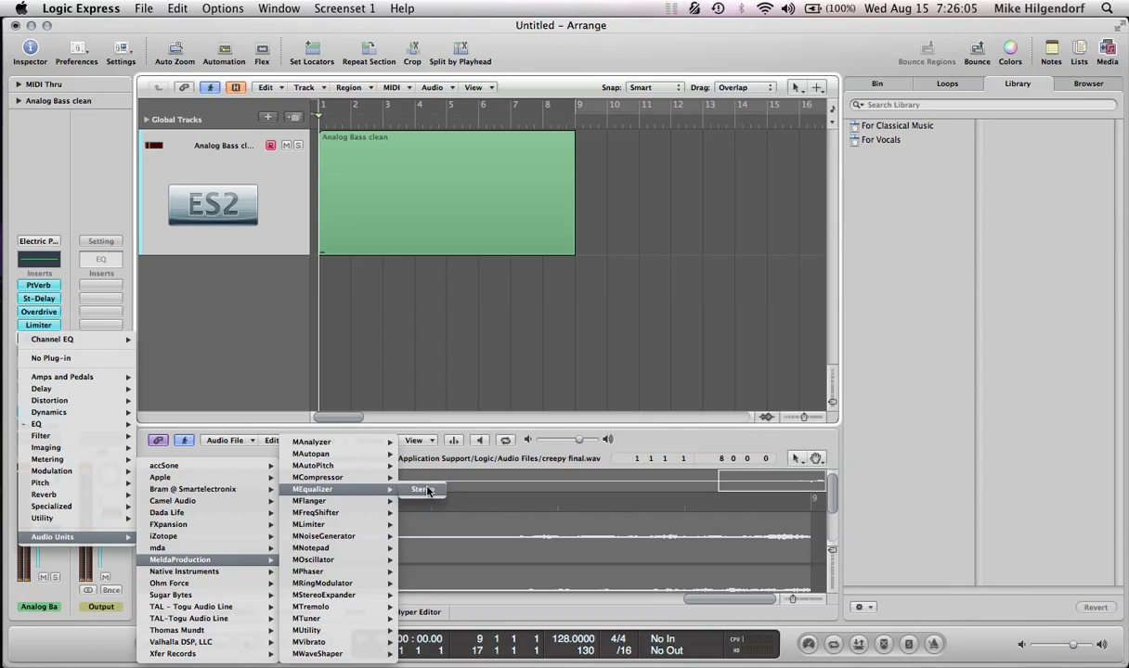
pyautogui.click(424, 490)
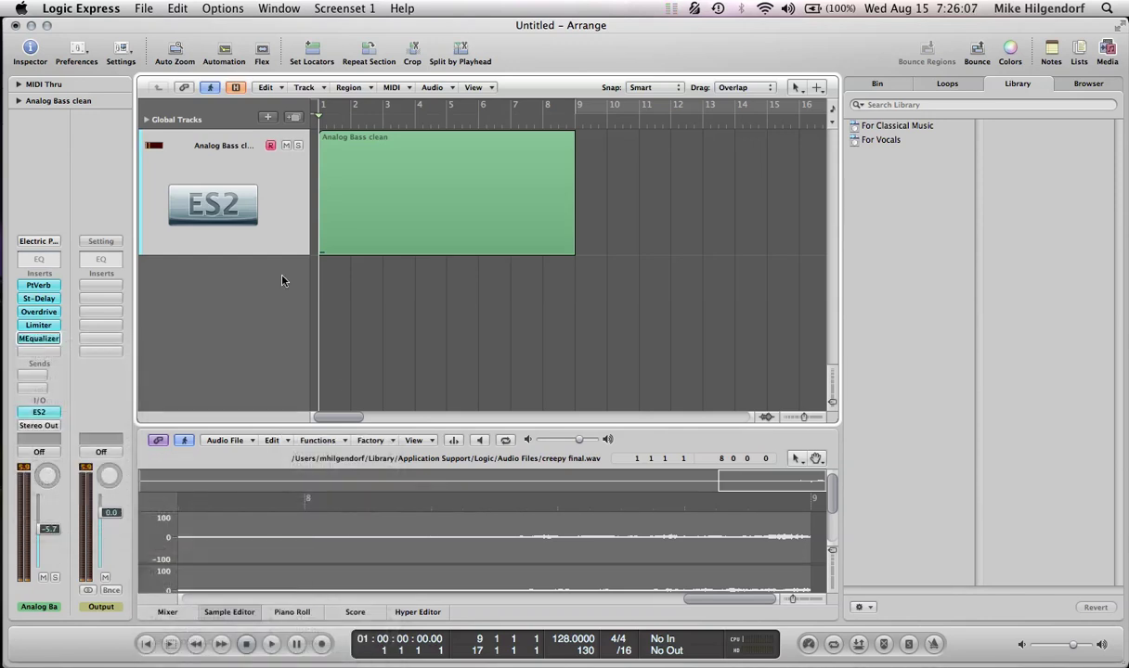
pyautogui.moveTo(189, 58); pyautogui.dragTo(352, 23)
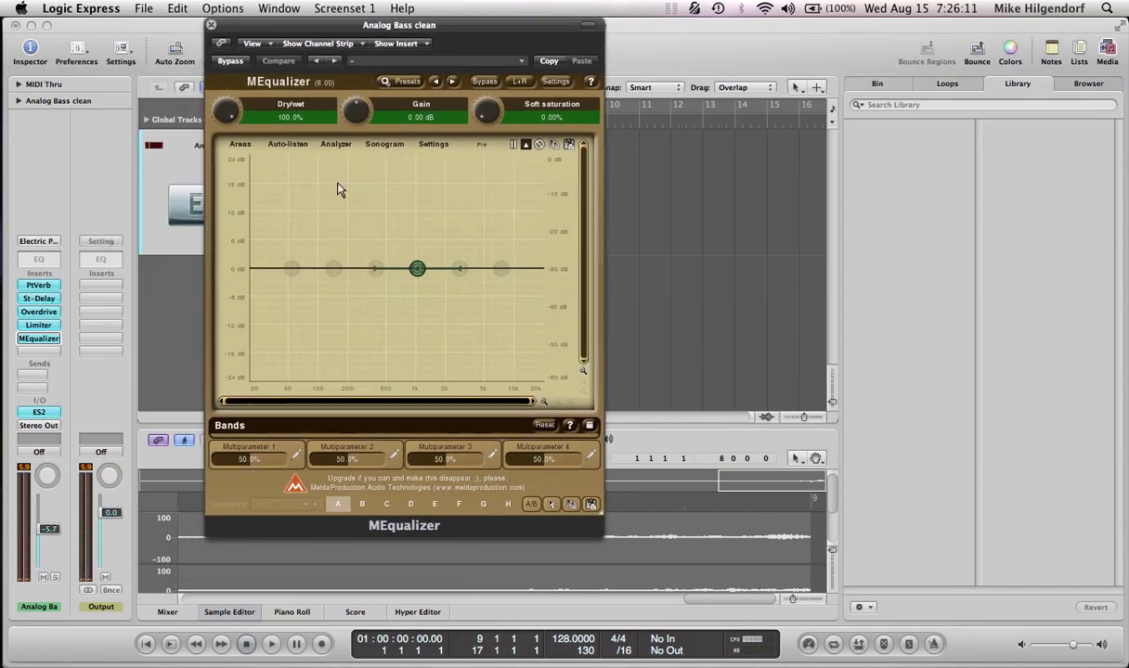
# - Enable band 3 in the MEqualizer, disable band 4, and open band 3's settings
pyautogui.click(375, 268)
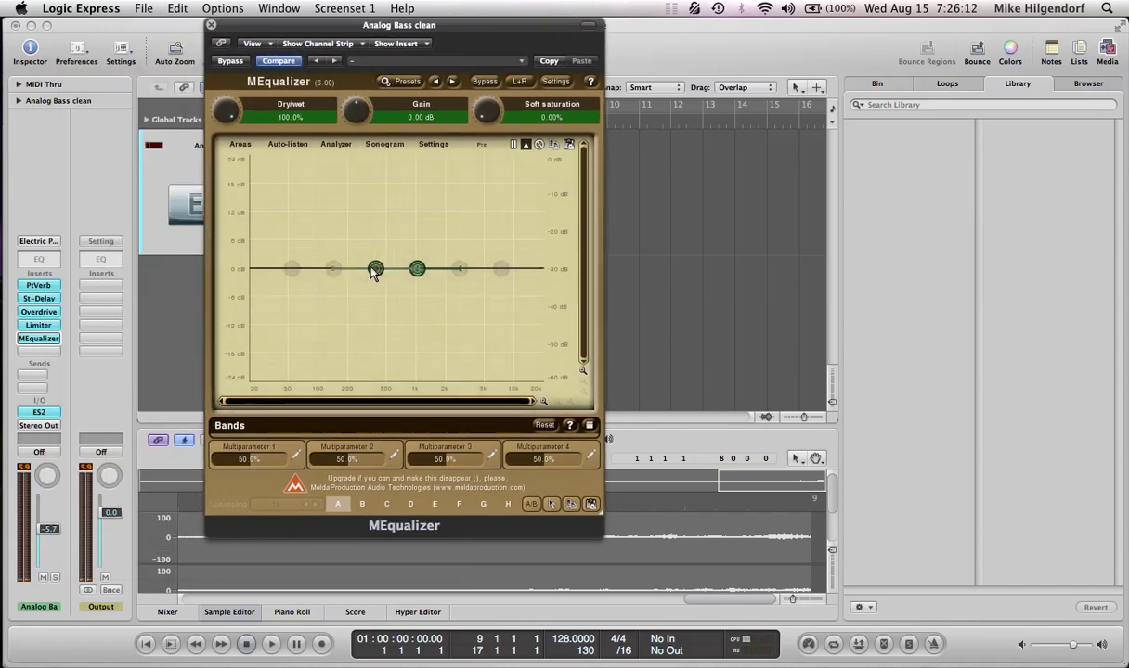
pyautogui.doubleClick(418, 268)
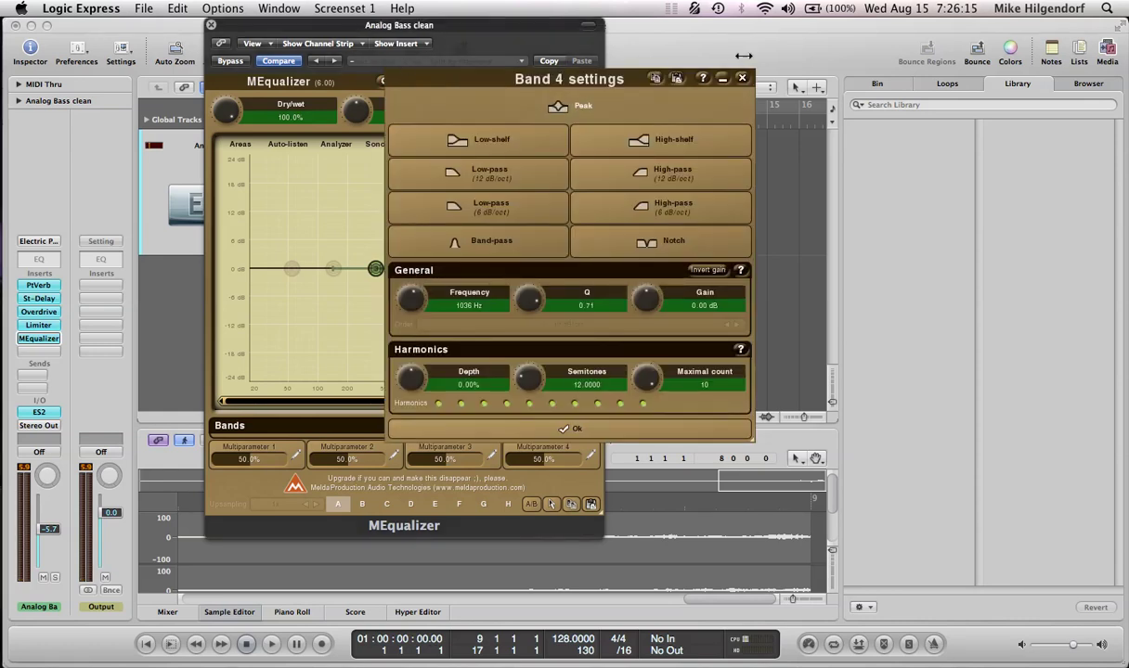
pyautogui.click(741, 80)
pyautogui.doubleClick(418, 269)
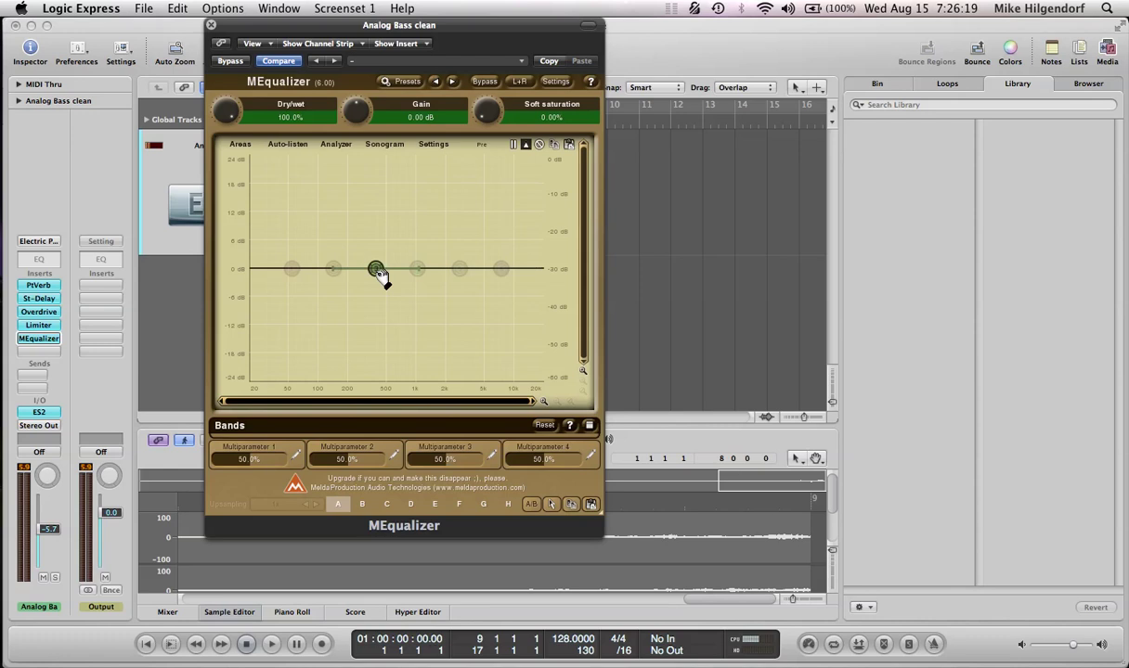
pyautogui.doubleClick(375, 269)
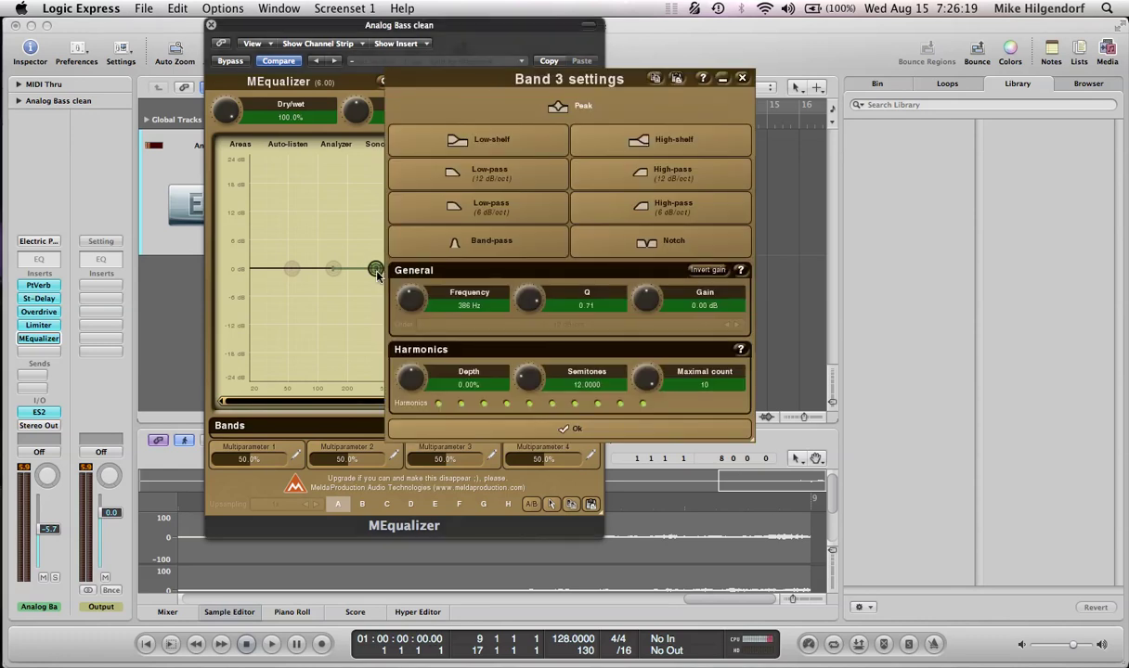
# - Set band 3's frequency to 523.25 Hz, its Q to 20.00 and its gain to -9.02 dB
pyautogui.doubleClick(446, 299)
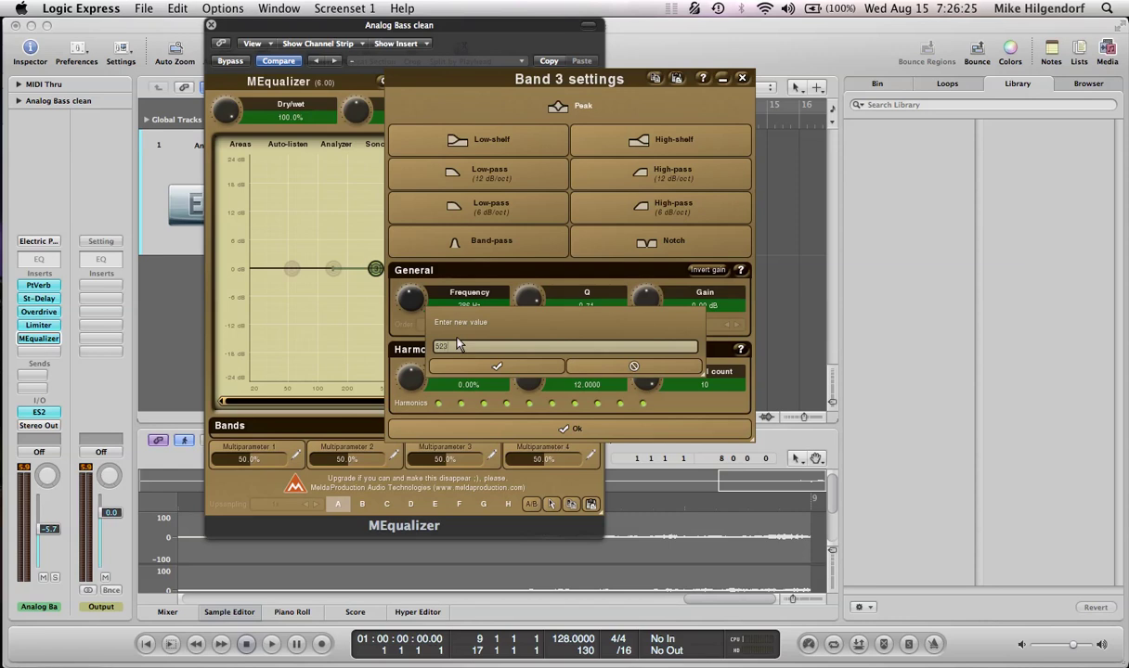
pyautogui.write('523.25')
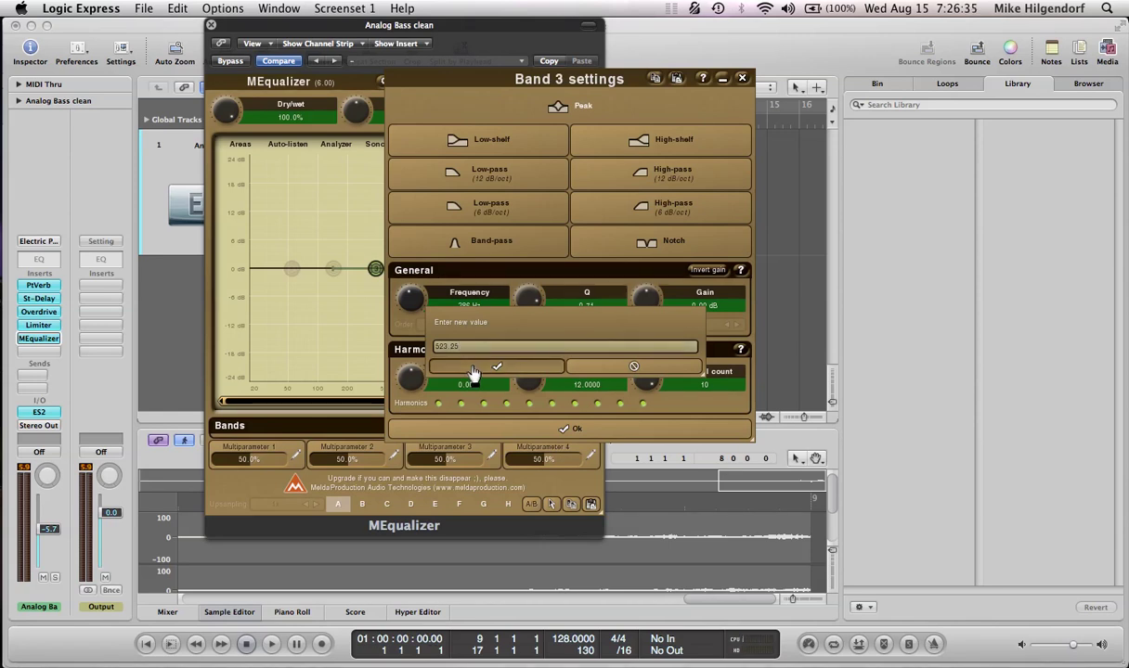
pyautogui.click(474, 369)
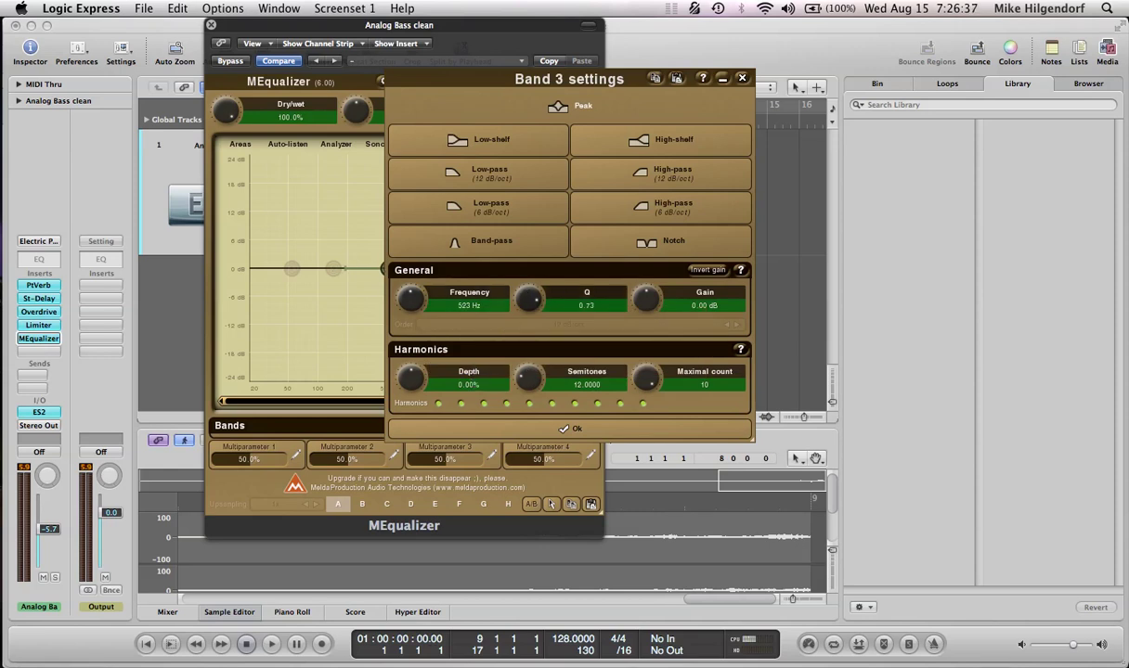
pyautogui.moveTo(599, 307); pyautogui.dragTo(634, 295)
pyautogui.moveTo(655, 308); pyautogui.dragTo(655, 351)
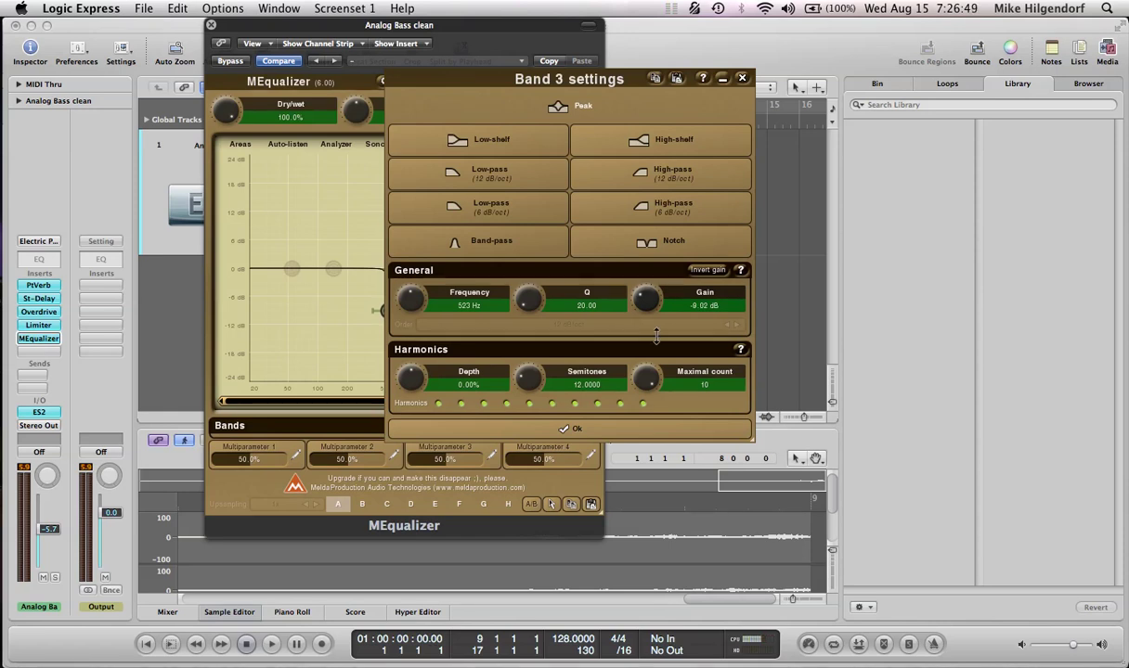
# - Play the bass from the start to hear the narrow cut, stop playback, and reopen the MEqualizer window
pyautogui.press('Return')
pyautogui.press('space')
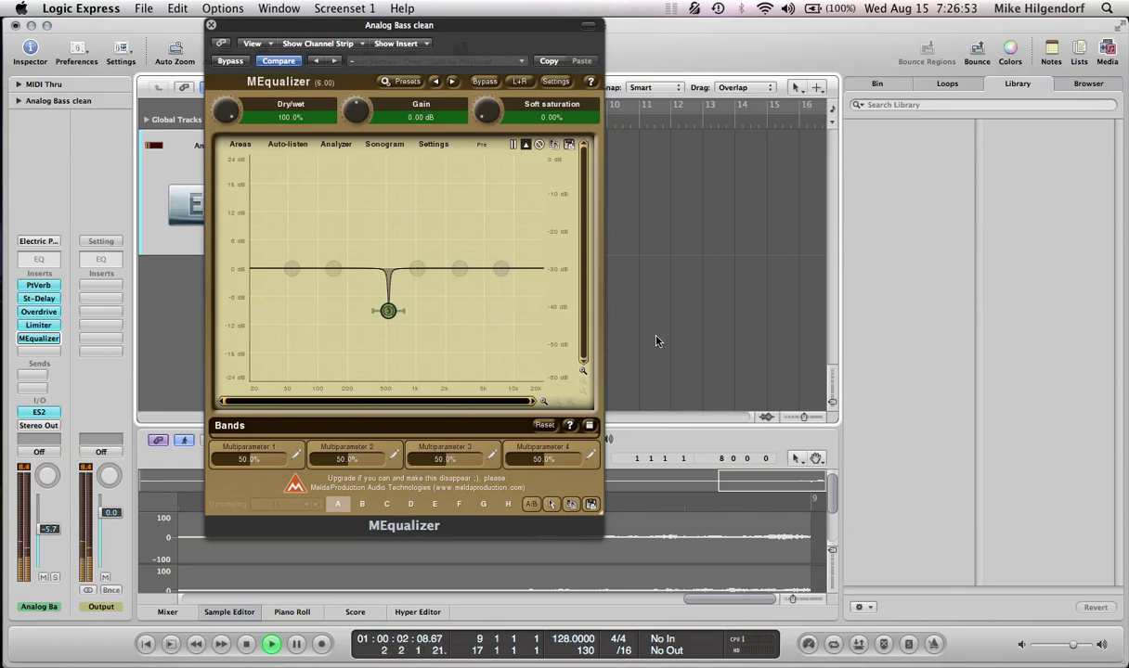
pyautogui.press('space')
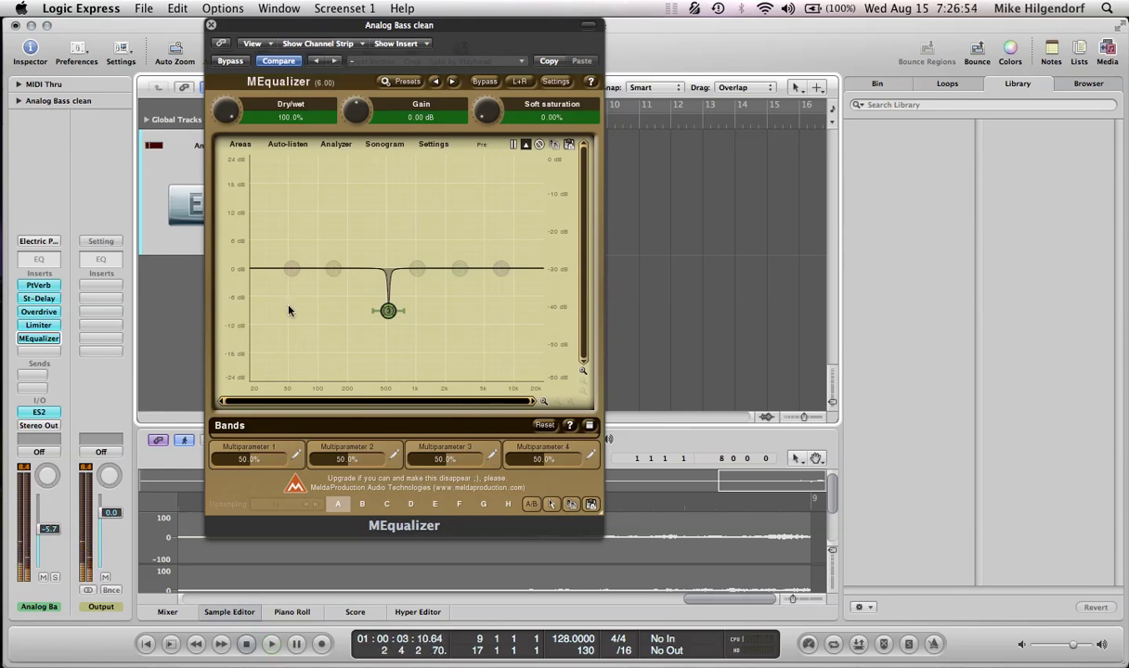
pyautogui.click(48, 339)
pyautogui.click(48, 338)
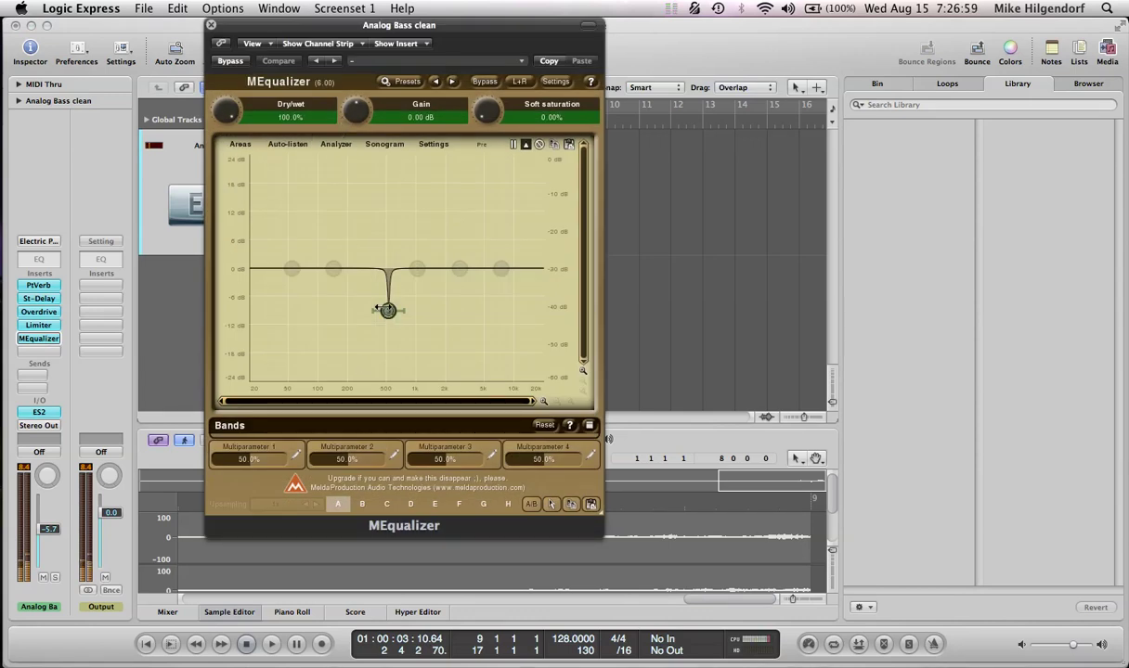
# - Set band 3's harmonics depth to 100% and arrange the settings and MEqualizer windows side by side
pyautogui.doubleClick(385, 309)
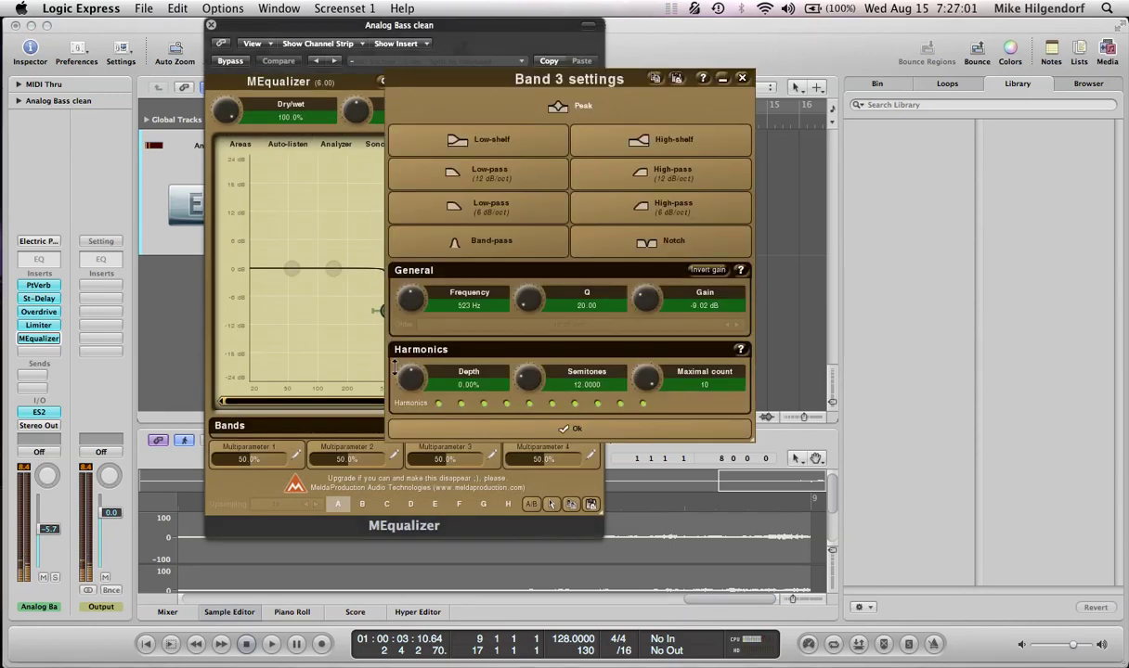
pyautogui.moveTo(442, 85); pyautogui.dragTo(737, 72)
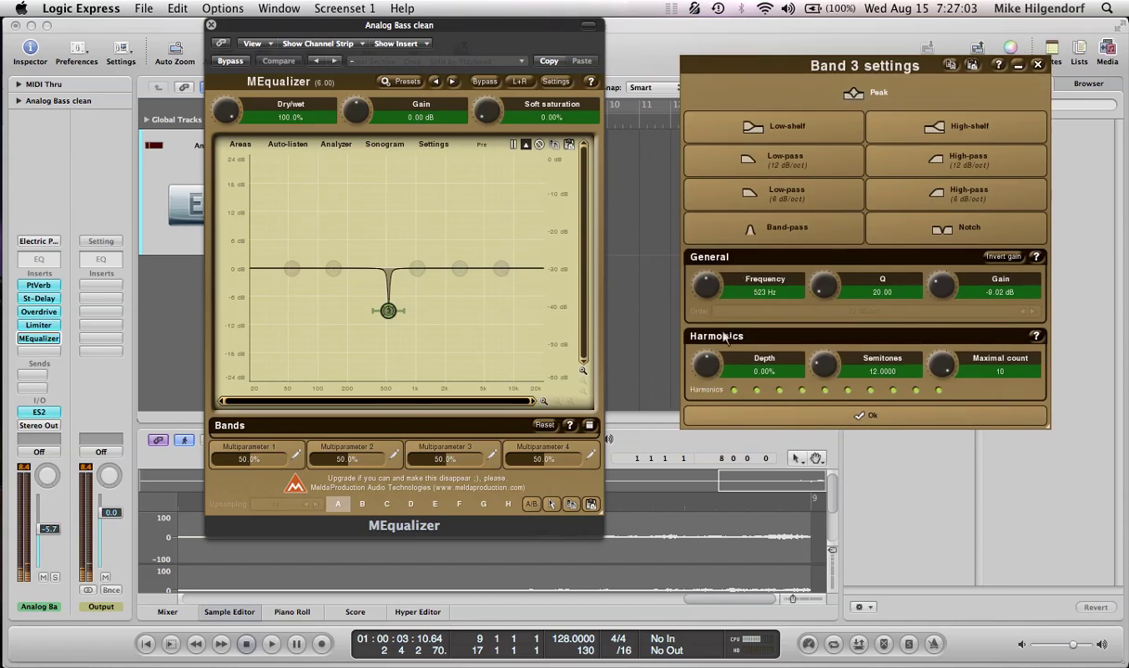
pyautogui.moveTo(708, 364); pyautogui.dragTo(707, 297)
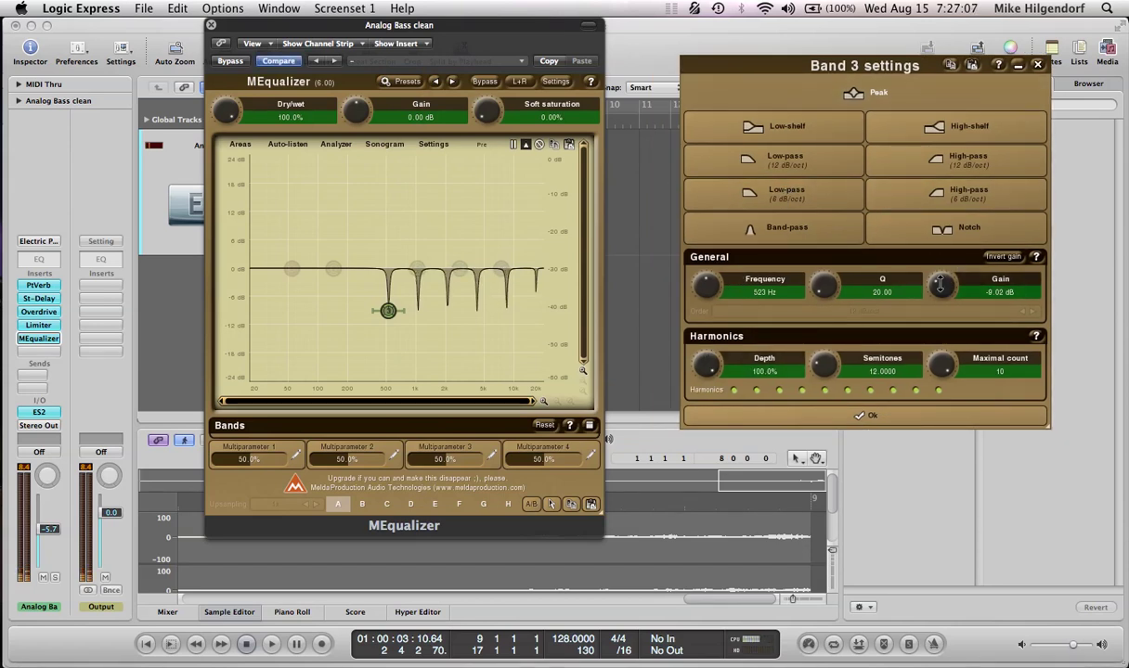
pyautogui.moveTo(939, 362); pyautogui.dragTo(940, 366)
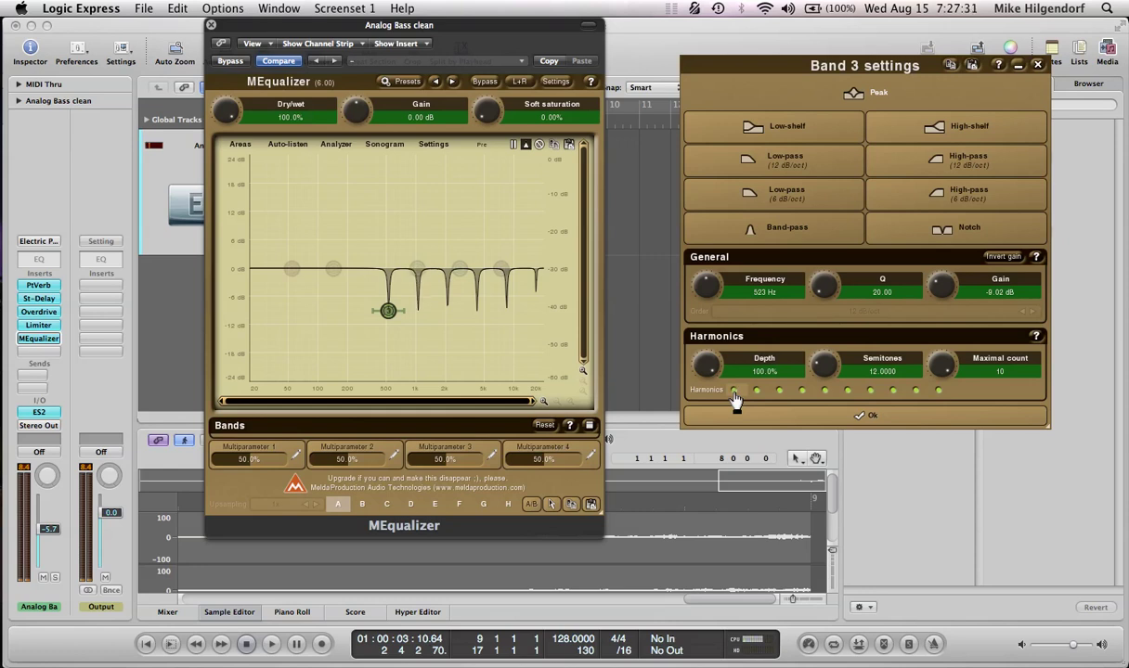
pyautogui.moveTo(247, 29); pyautogui.dragTo(215, 31)
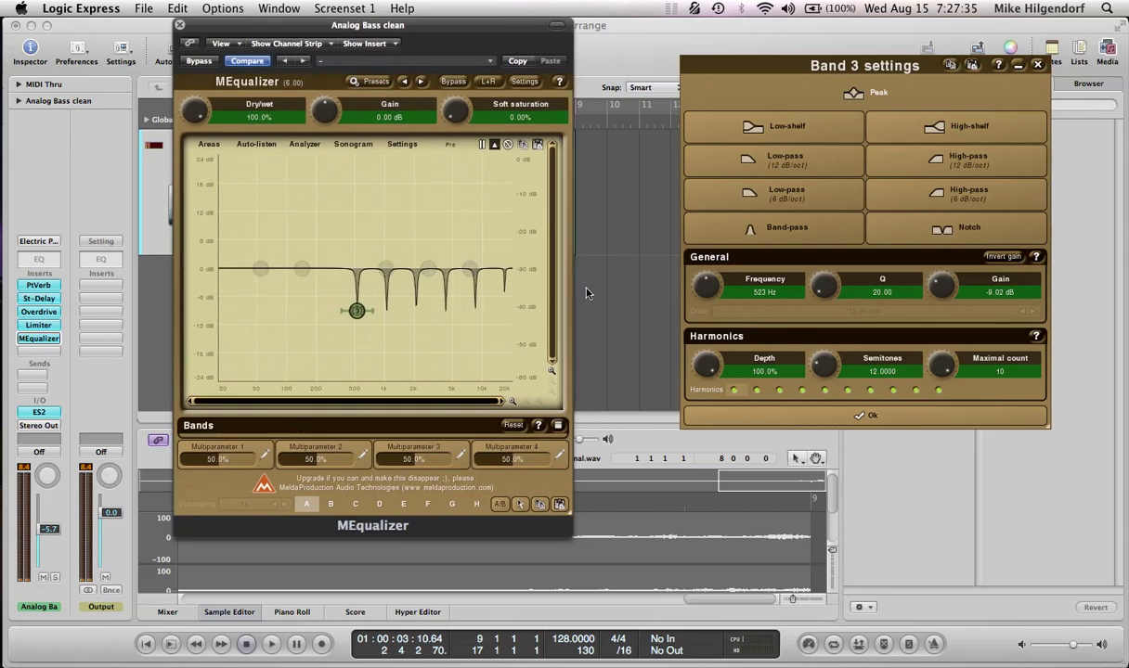
# - Turn off band 3's first harmonic and play the bass briefly from the start to hear the difference
pyautogui.click(733, 391)
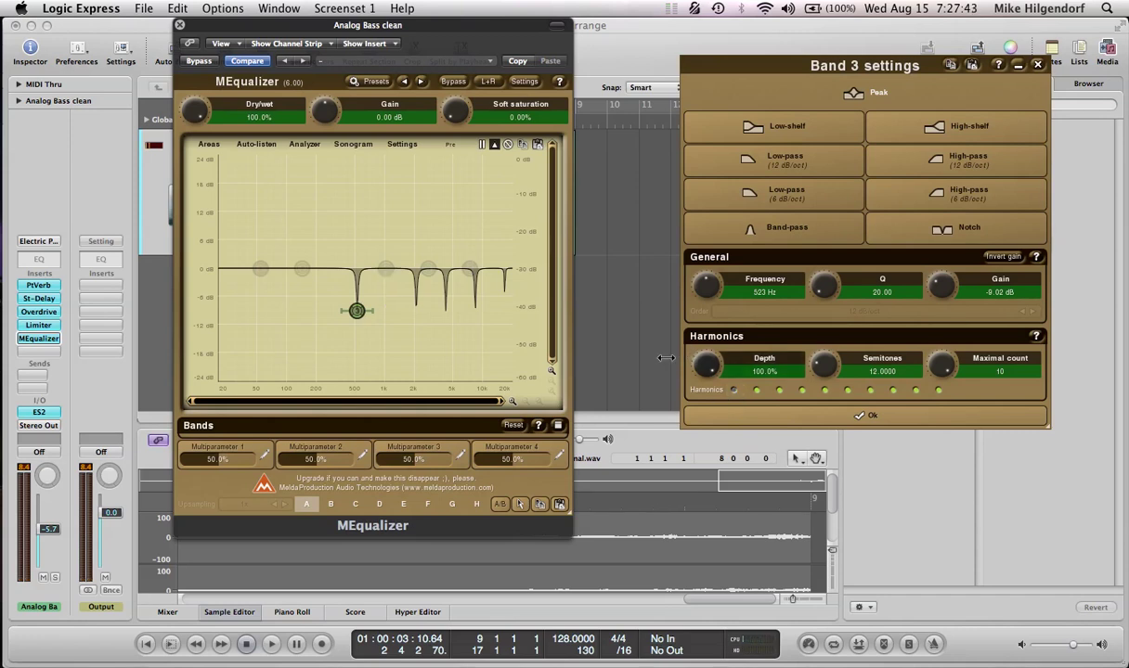
pyautogui.click(633, 345)
pyautogui.press('Return')
pyautogui.press('space')
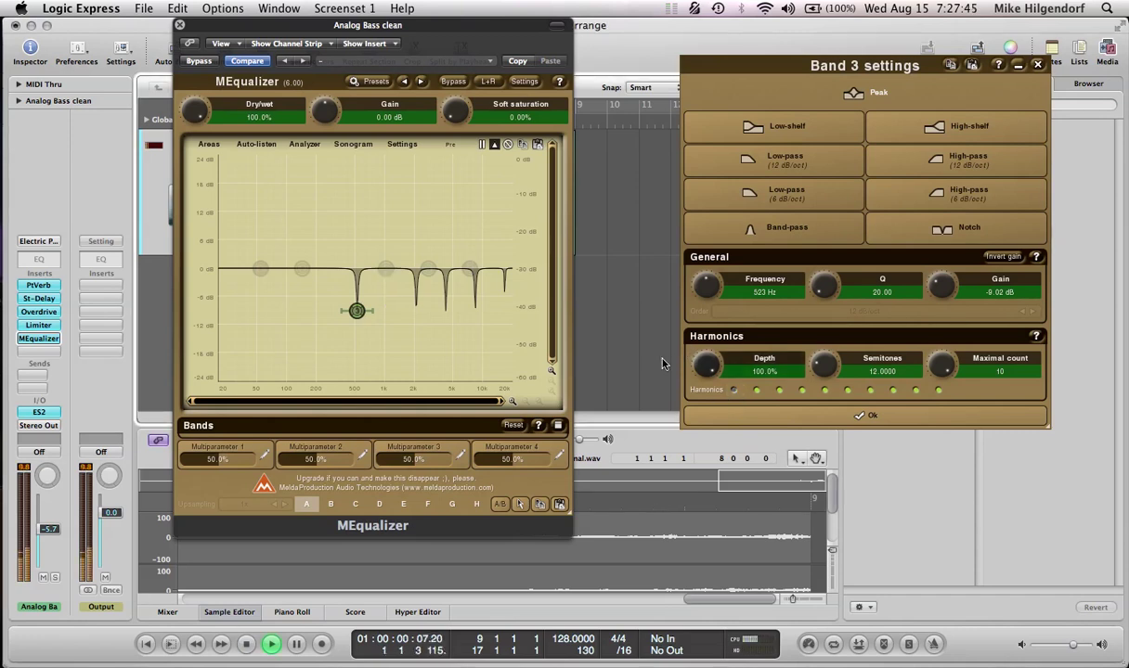
pyautogui.press('space')
# - Turn band 3's first harmonic back on and play the bass again for comparison
pyautogui.click(732, 392)
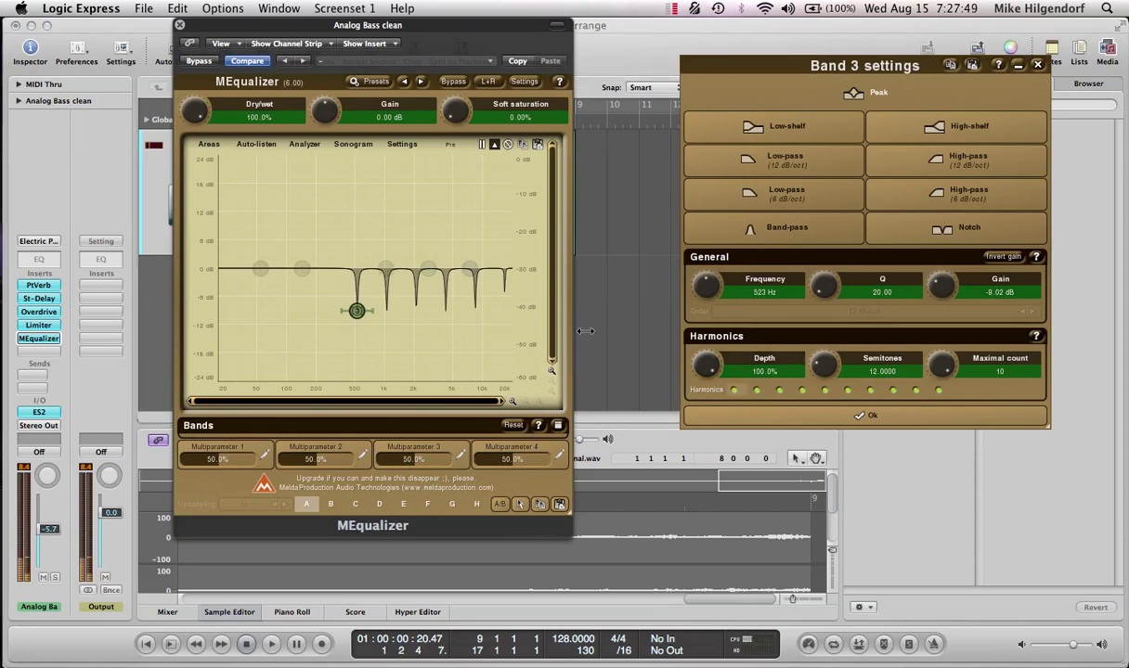
pyautogui.click(614, 325)
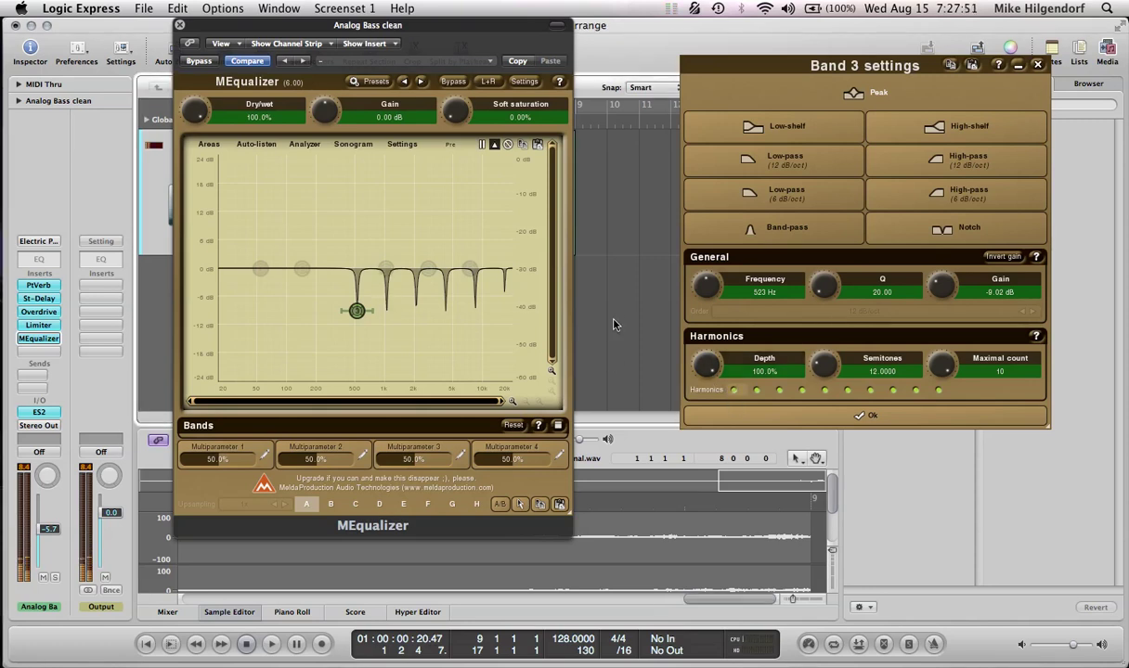
pyautogui.press('space')
pyautogui.press('space')
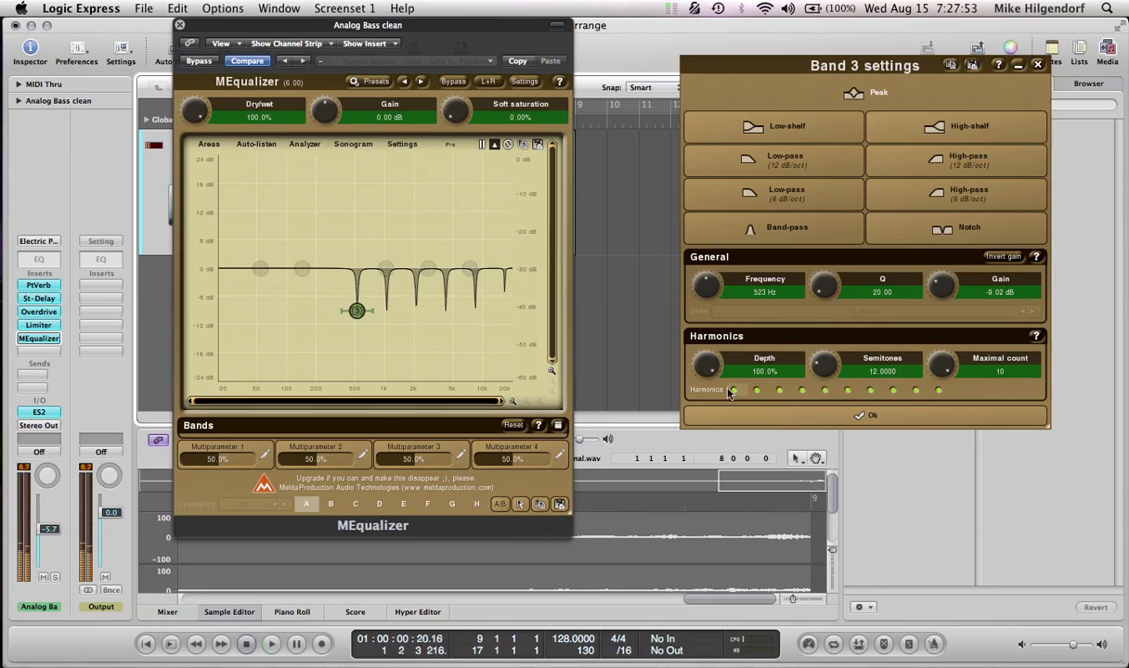
# - Turn off band 3's first, third, fifth, seventh and ninth harmonics, and close the settings and MEqualizer windows
pyautogui.click(732, 391)
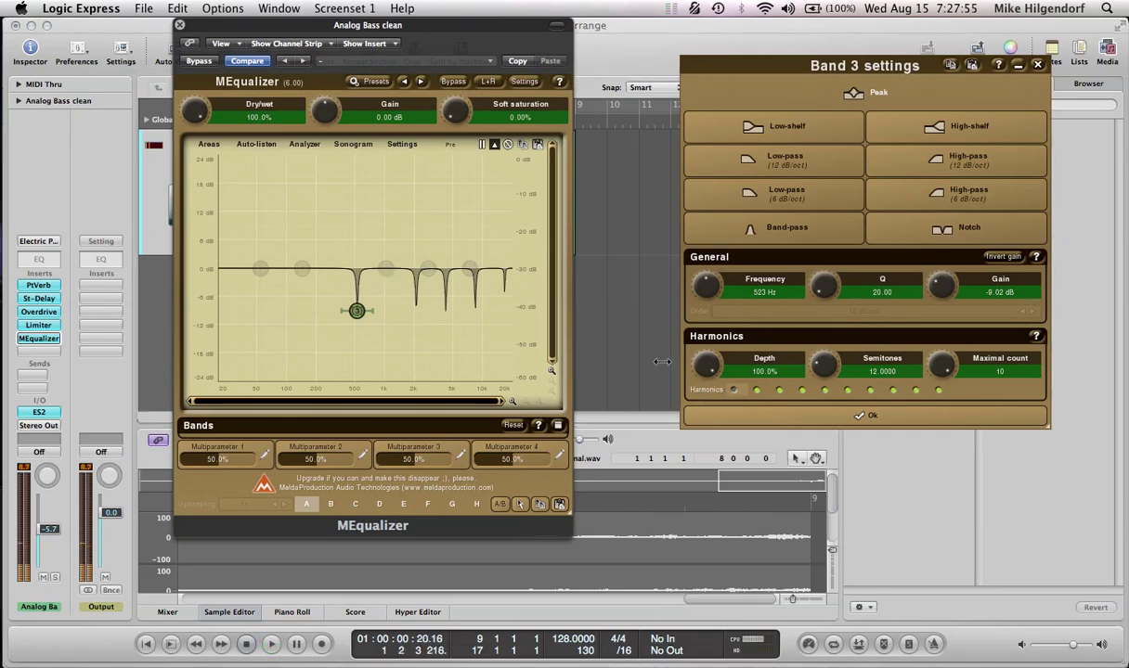
pyautogui.click(778, 391)
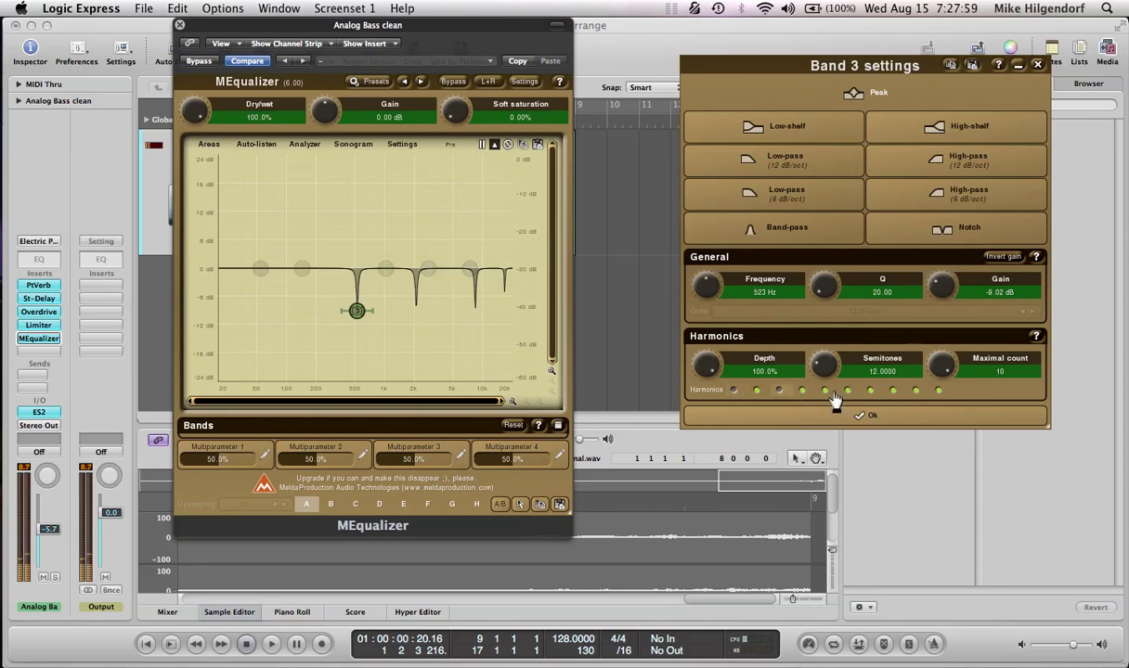
pyautogui.click(825, 391)
pyautogui.click(870, 391)
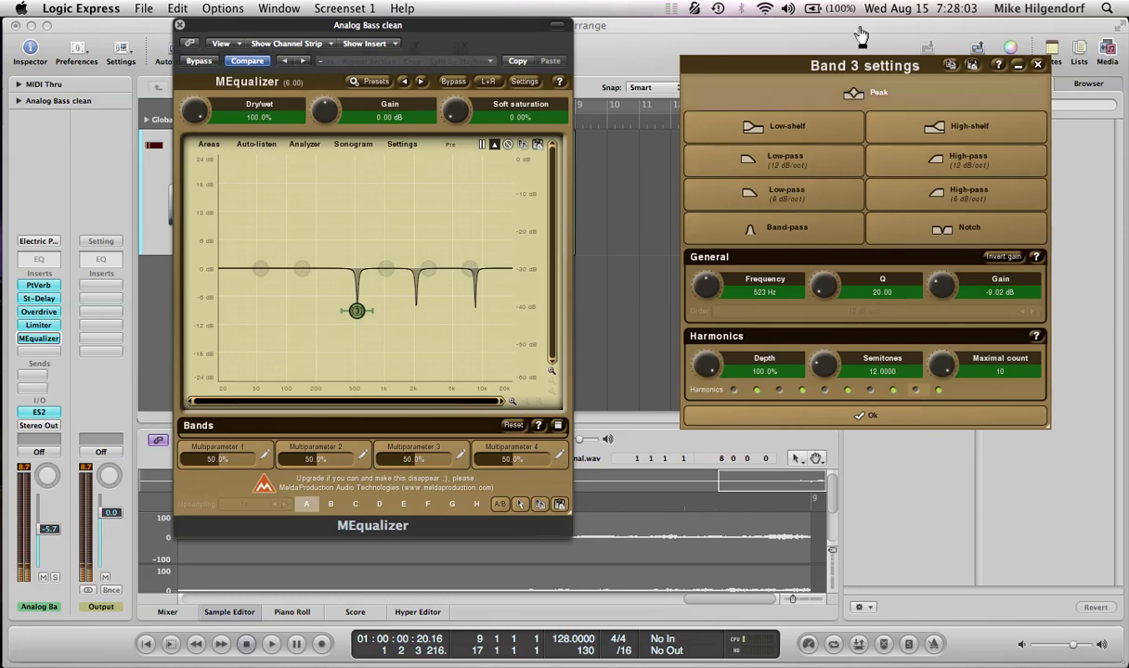
pyautogui.click(1037, 64)
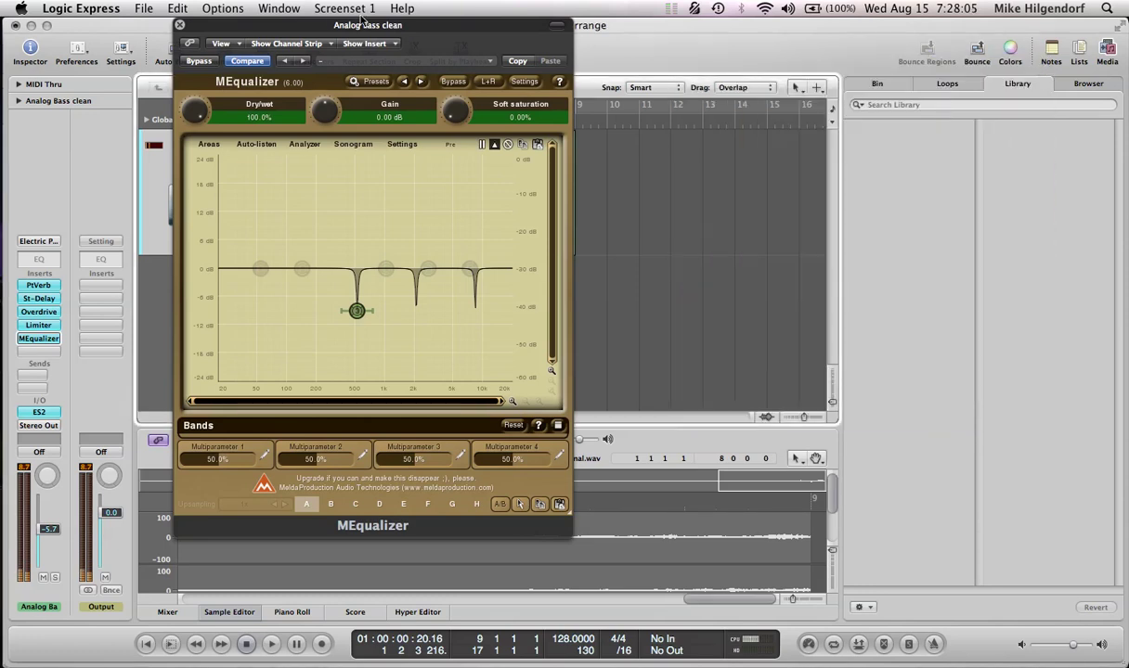
pyautogui.click(181, 26)
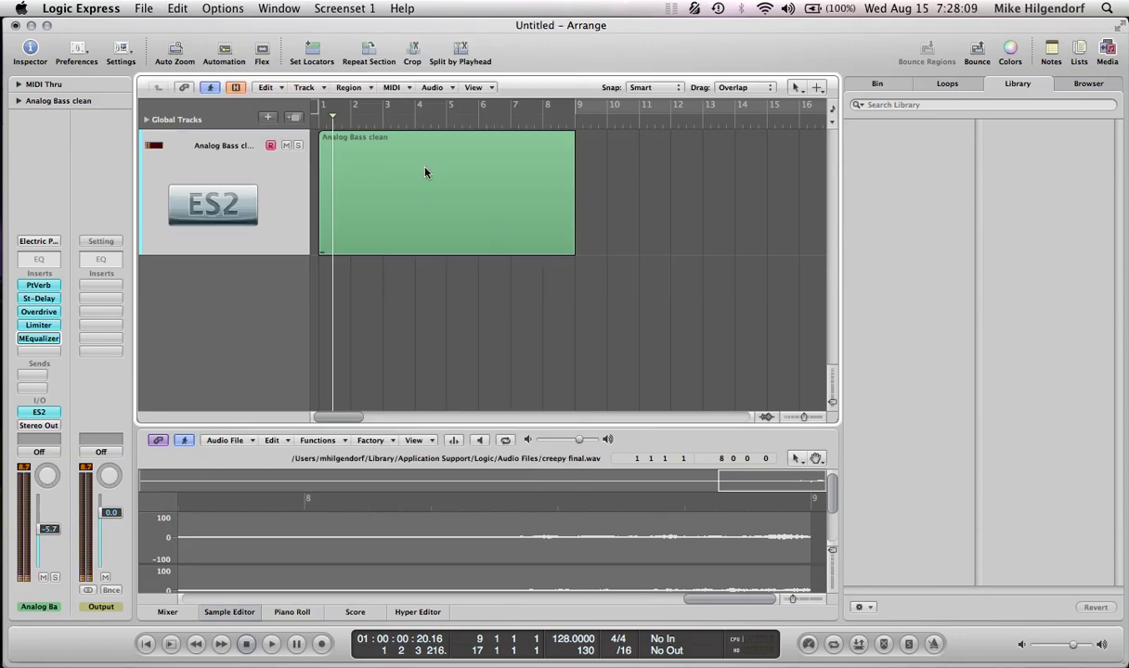
# - Bounce the Analog Bass clean region in place to a new track, naming it walter
pyautogui.press('Return')
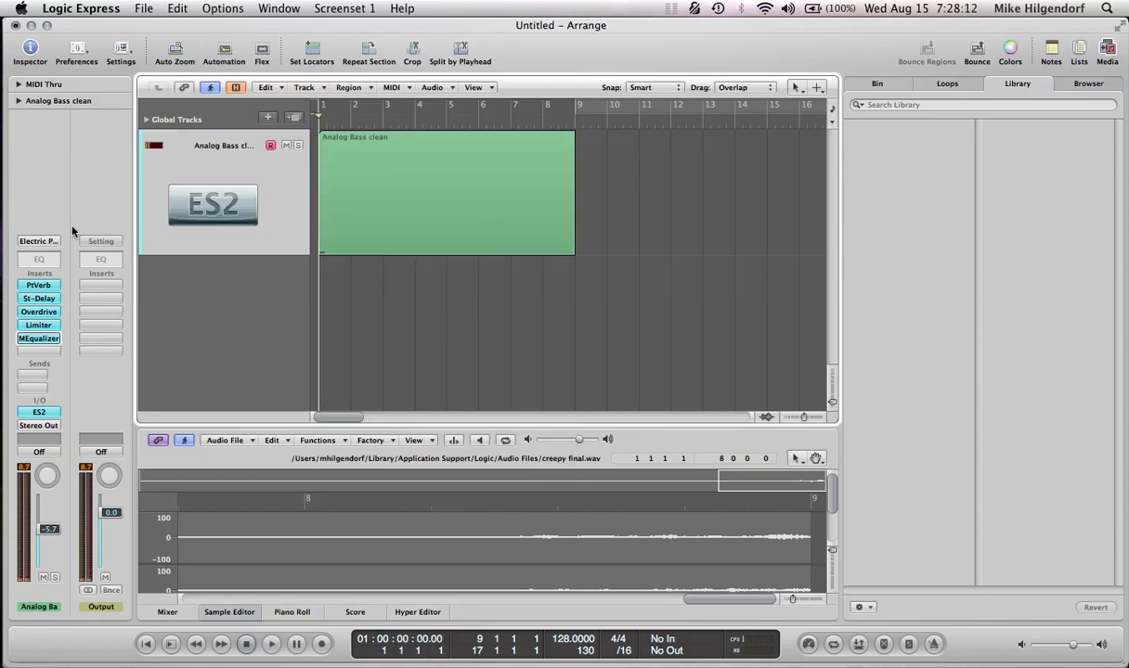
pyautogui.click(336, 184)
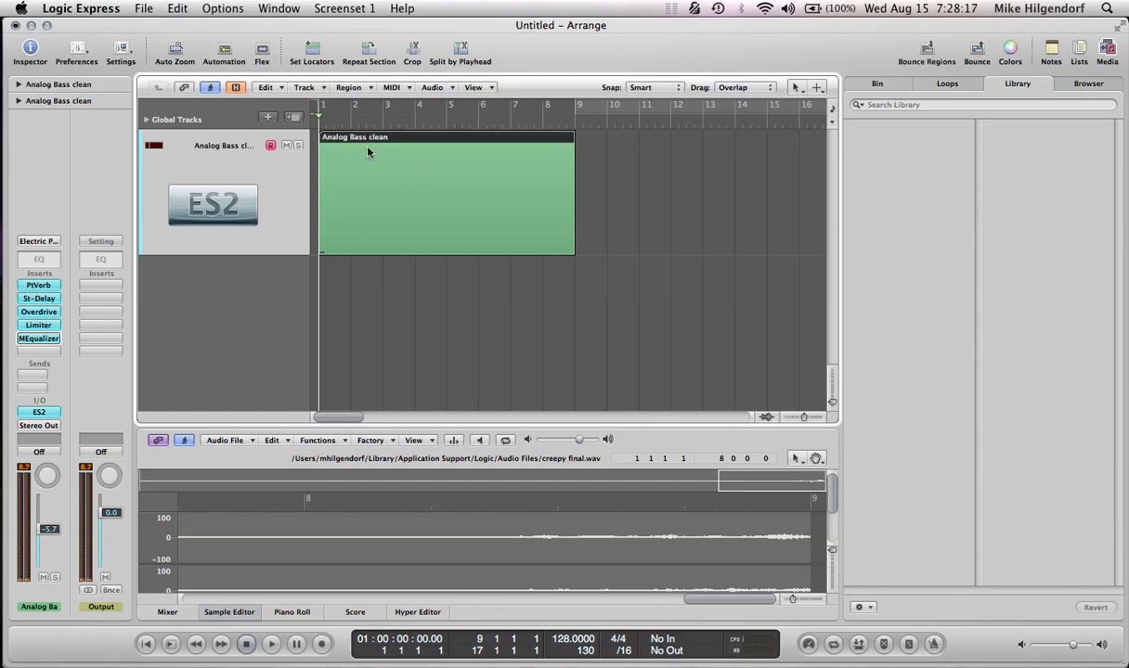
pyautogui.rightClick(367, 152)
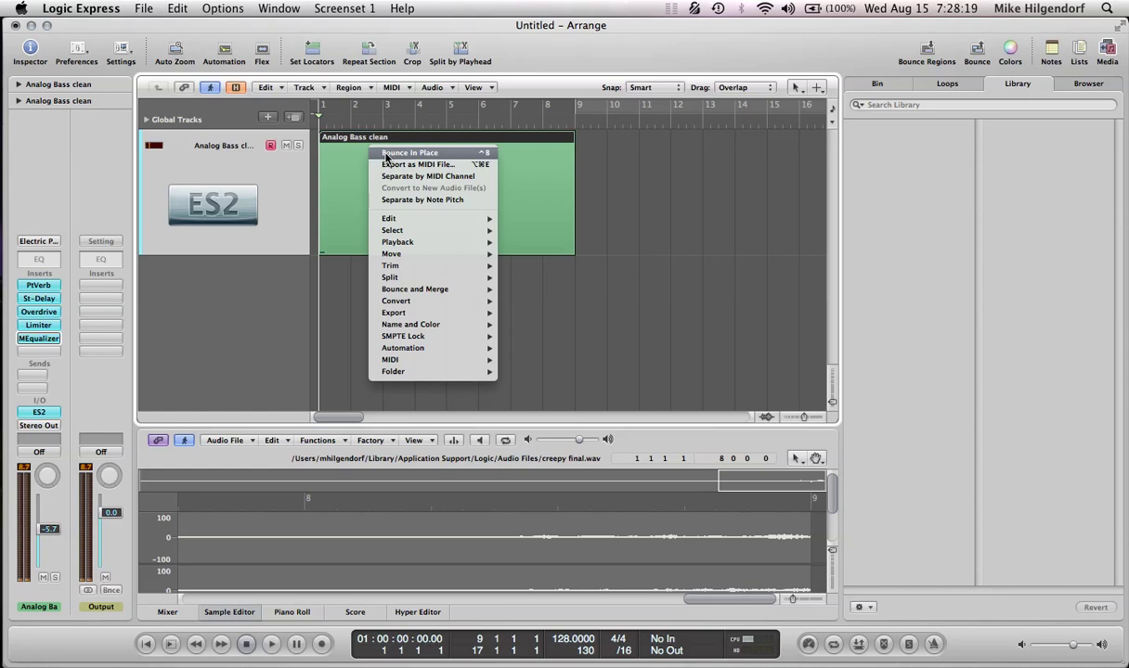
pyautogui.click(409, 153)
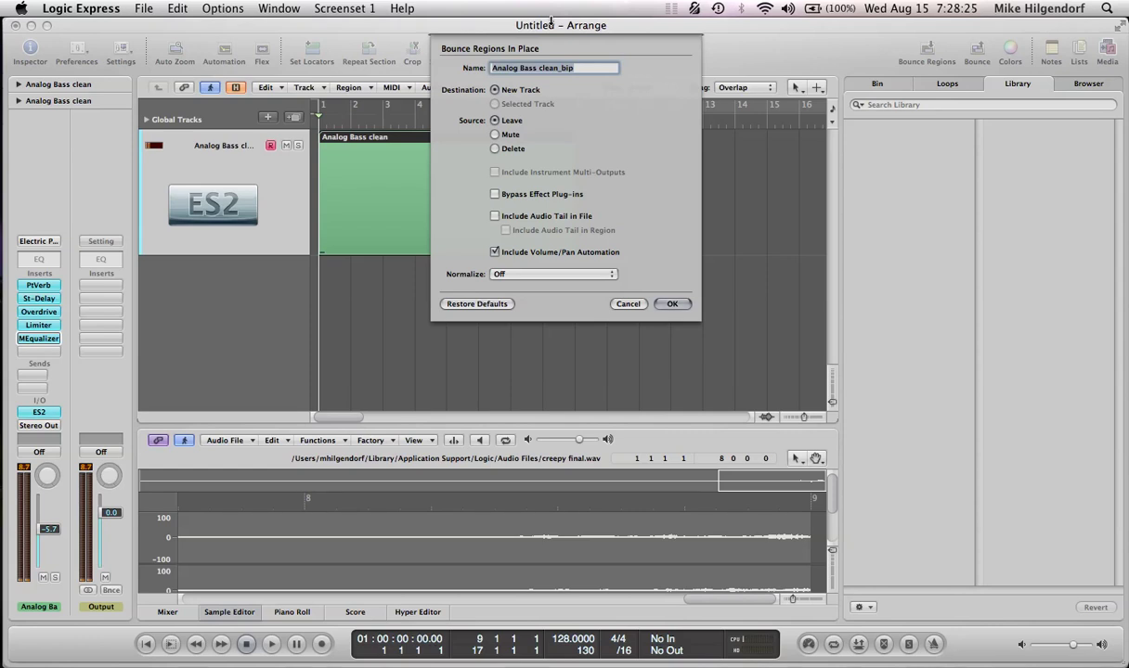
pyautogui.write('walter')
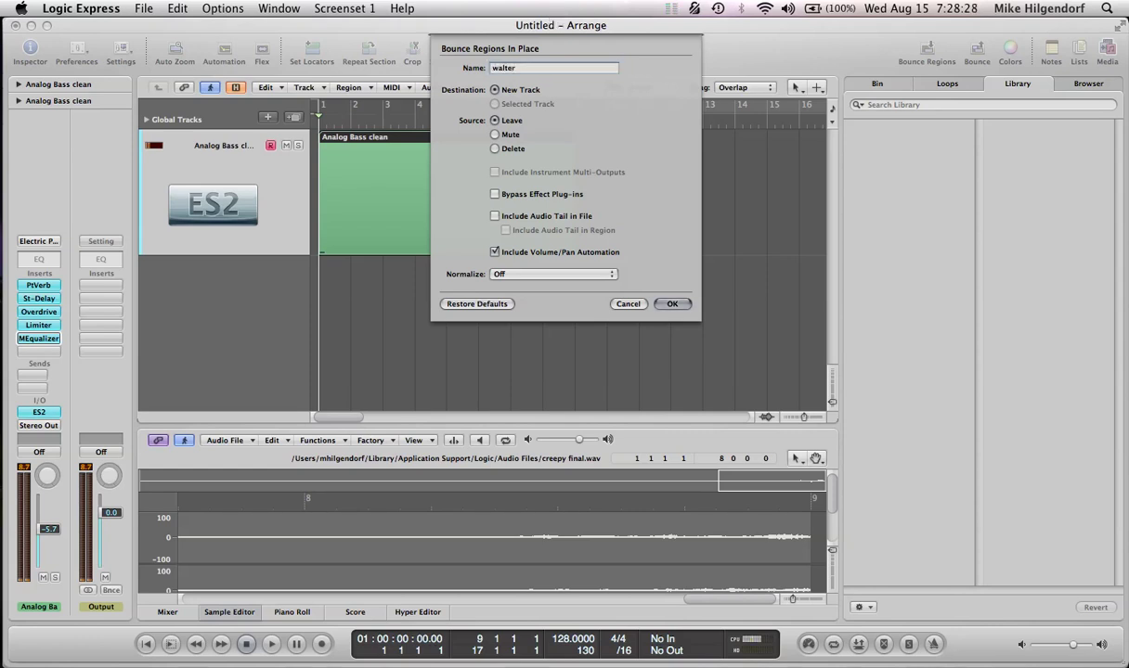
pyautogui.press('Return')
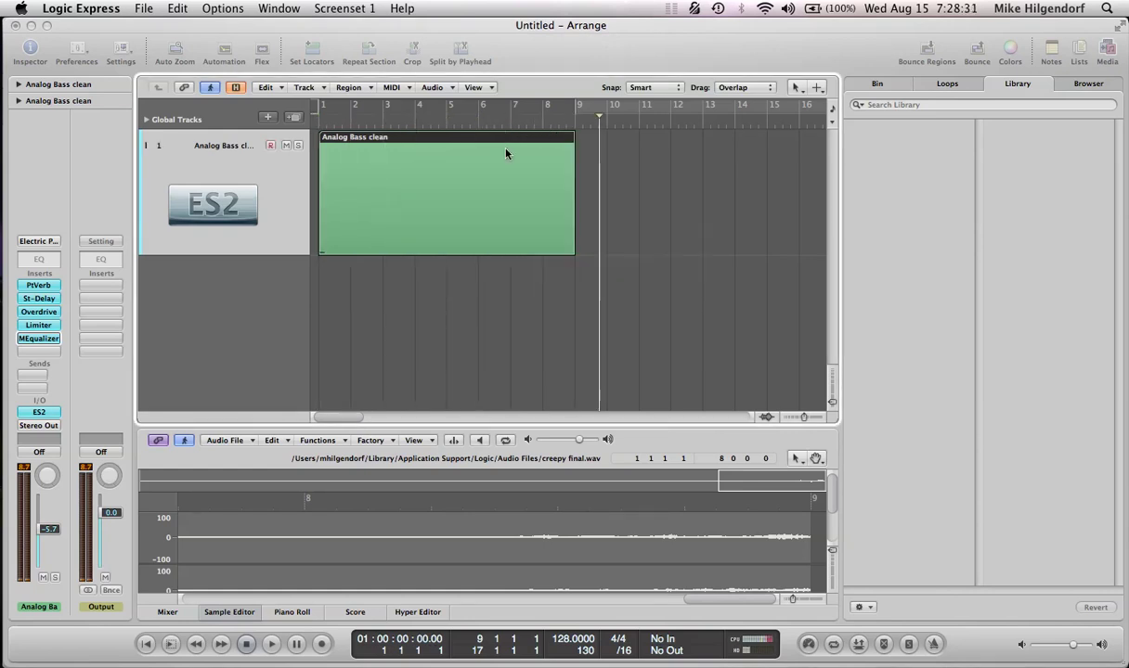
pyautogui.click(623, 291)
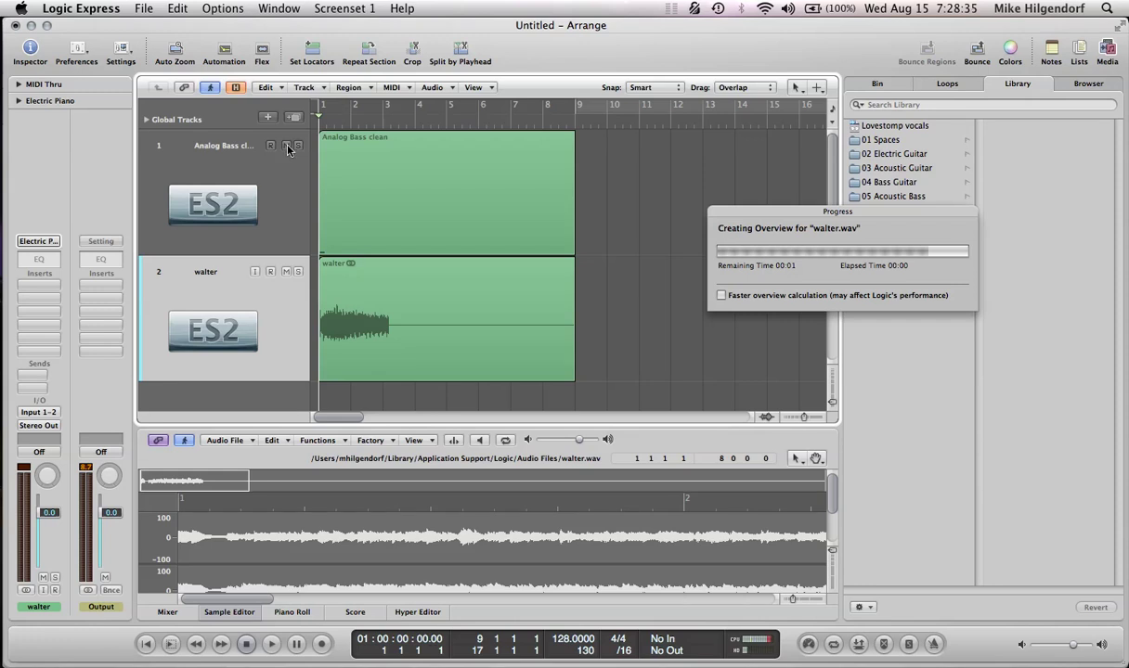
# - Delete the original Analog Bass clean track and play the bounced walter region briefly from the start
pyautogui.click(285, 222)
pyautogui.press('Delete')
pyautogui.press('super+BackSpace')
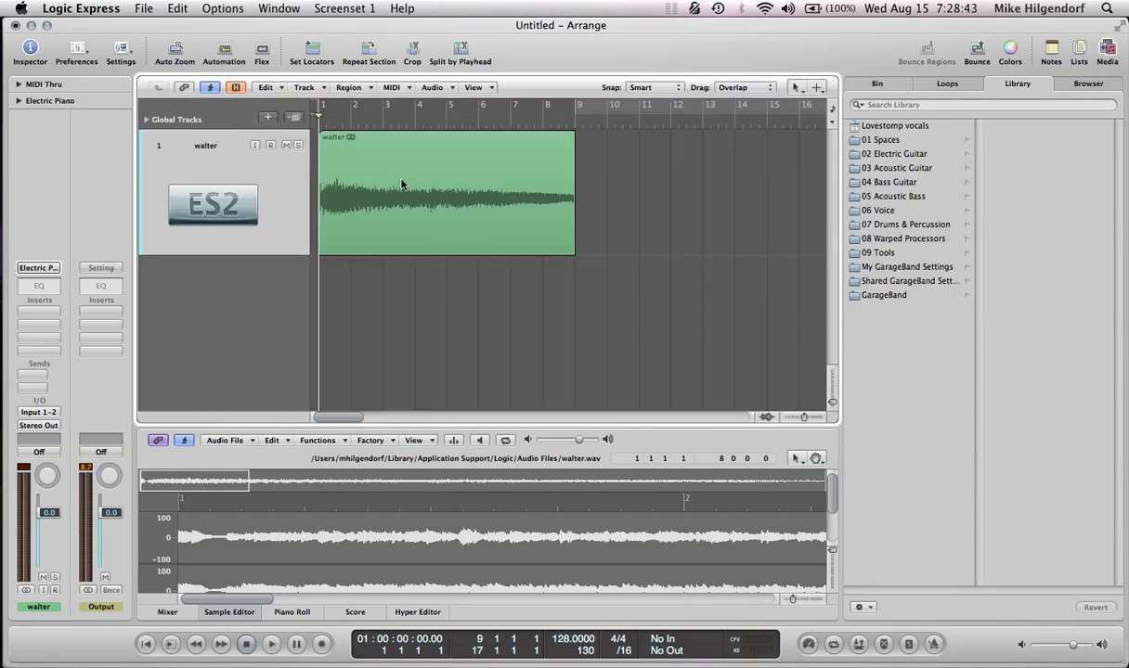
pyautogui.press('space')
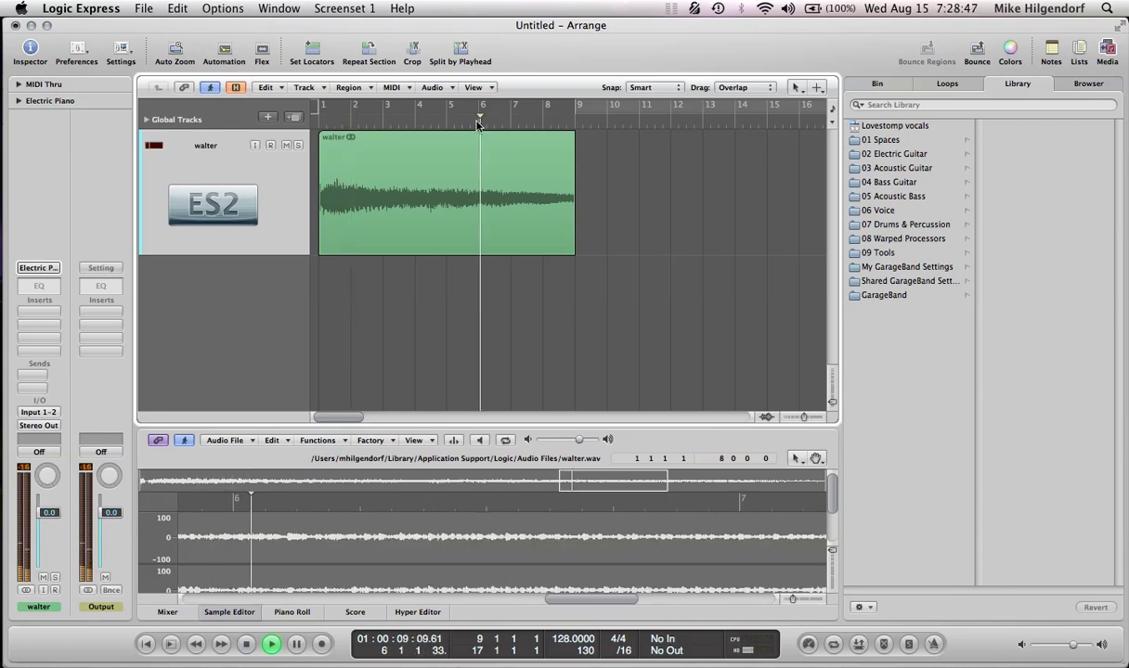
pyautogui.press('space')
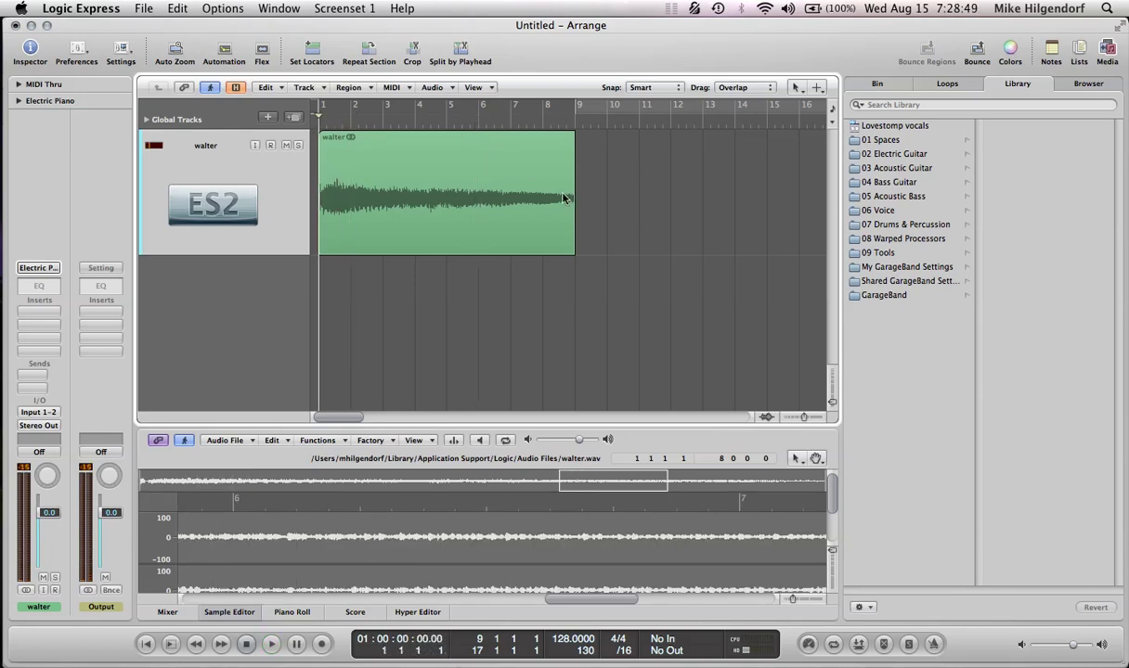
# - Reverse the walter region's audio in the Sample Editor
pyautogui.click(405, 151)
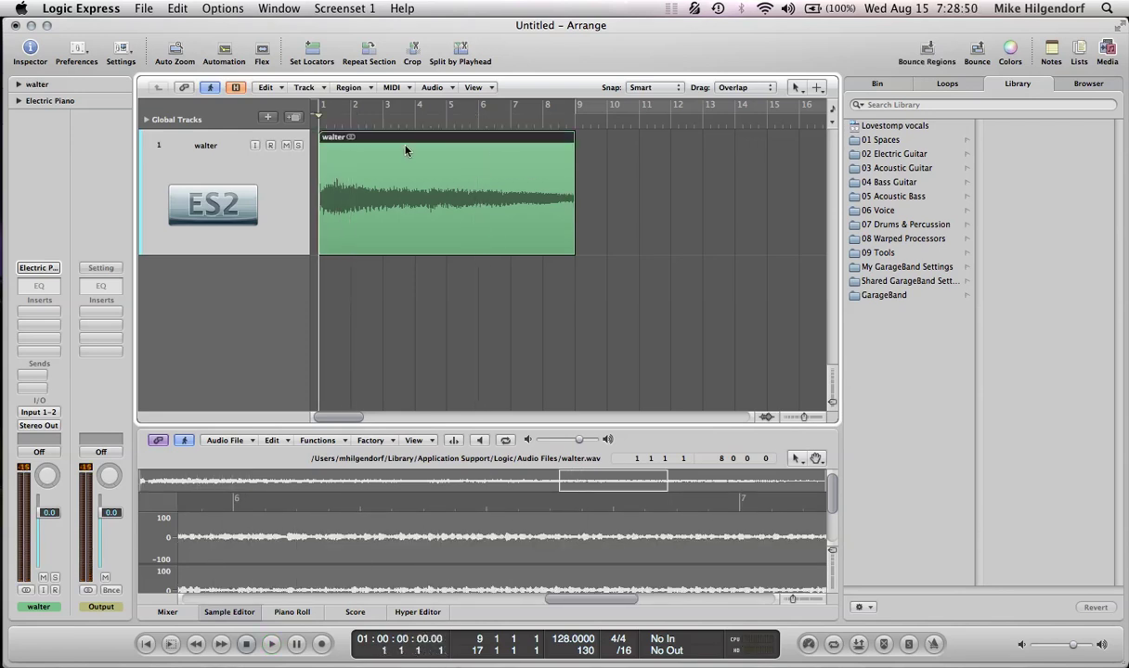
pyautogui.click(318, 442)
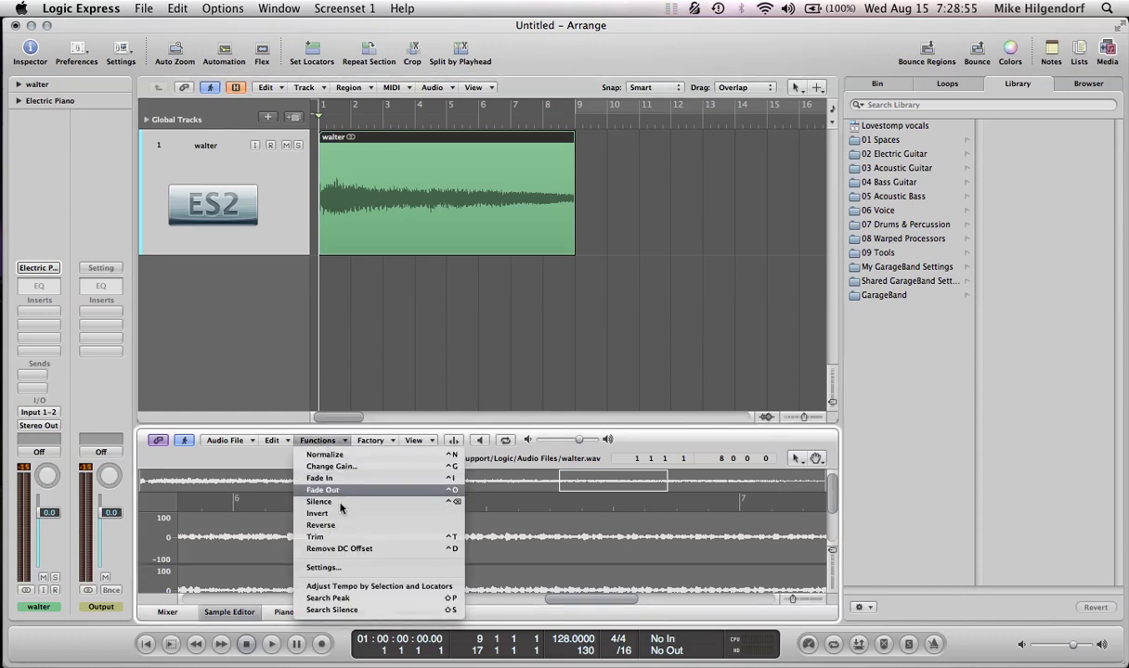
pyautogui.click(351, 526)
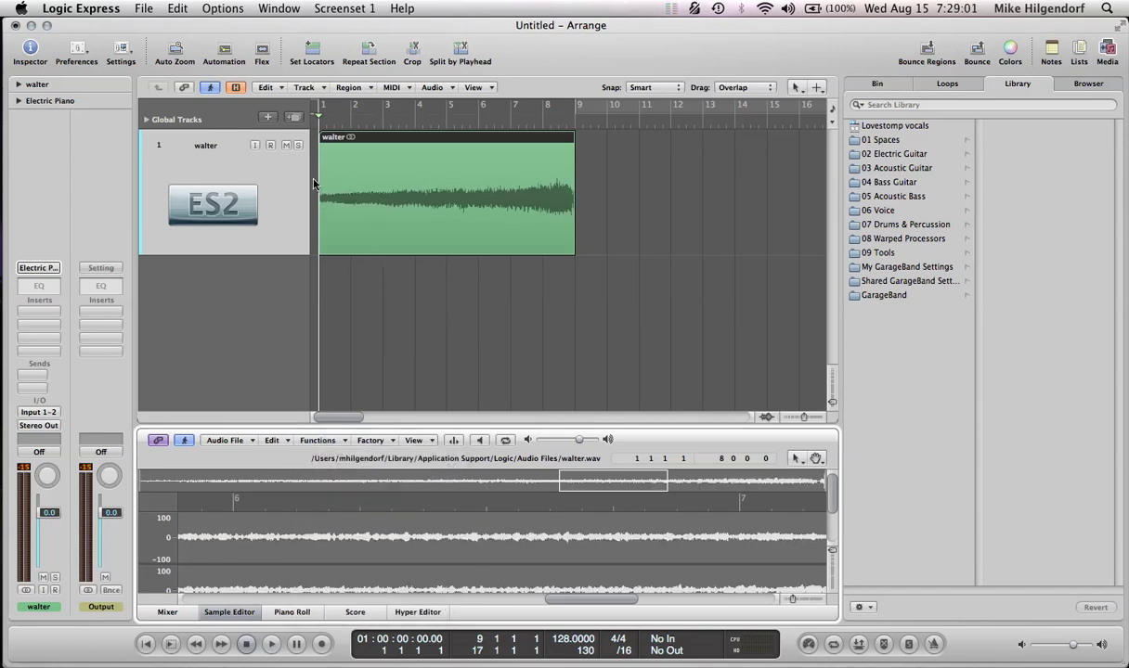
pyautogui.click(821, 88)
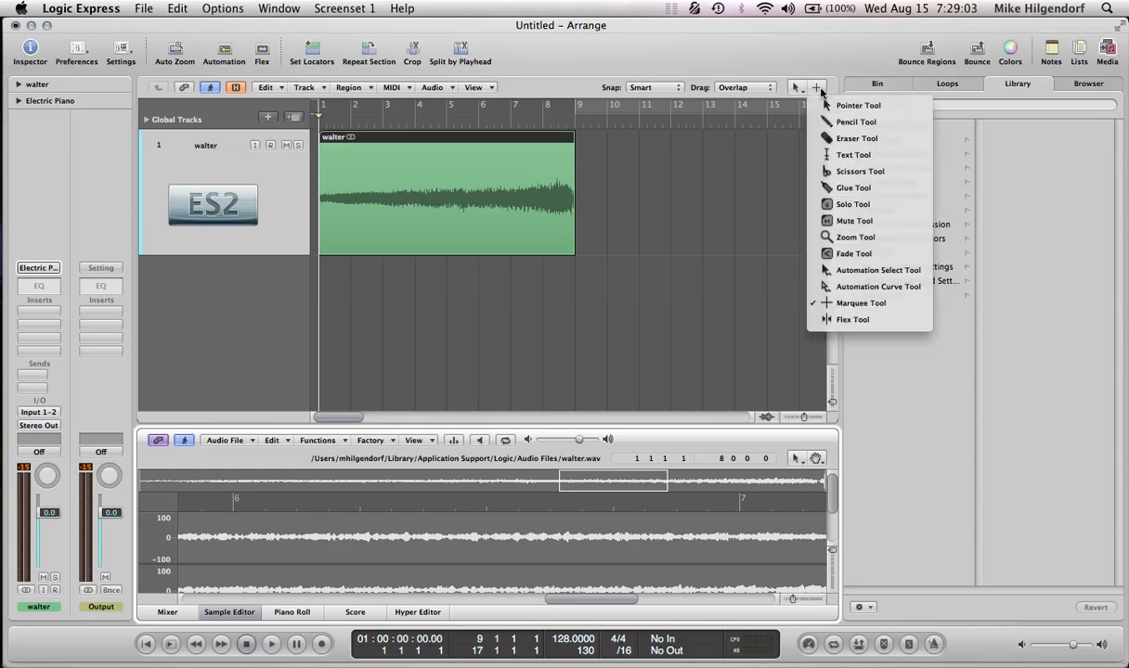
pyautogui.click(747, 124)
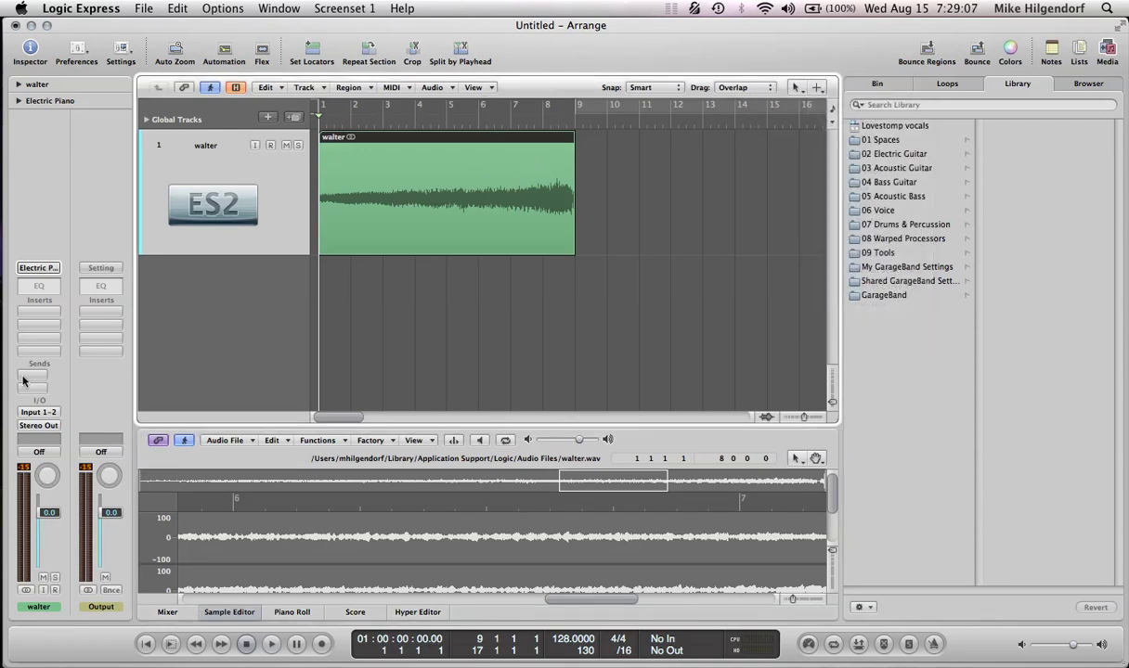
# - Insert a stereo Stereo Delay effect in the walter track's first insert slot
pyautogui.click(33, 321)
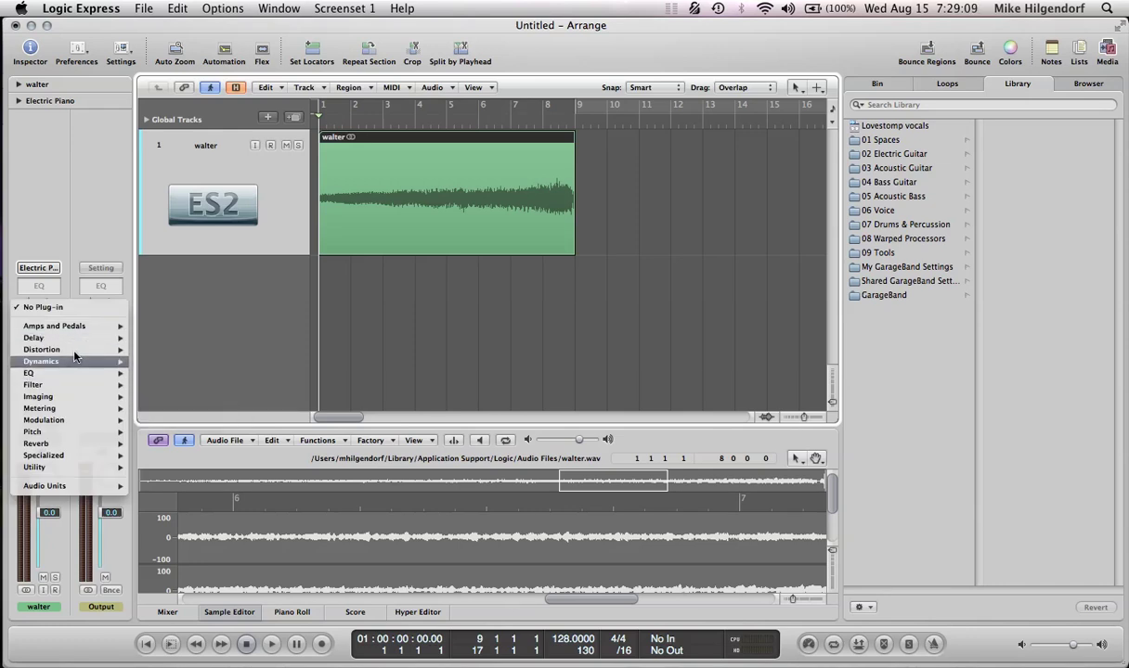
pyautogui.moveTo(79, 349)
pyautogui.moveTo(176, 361)
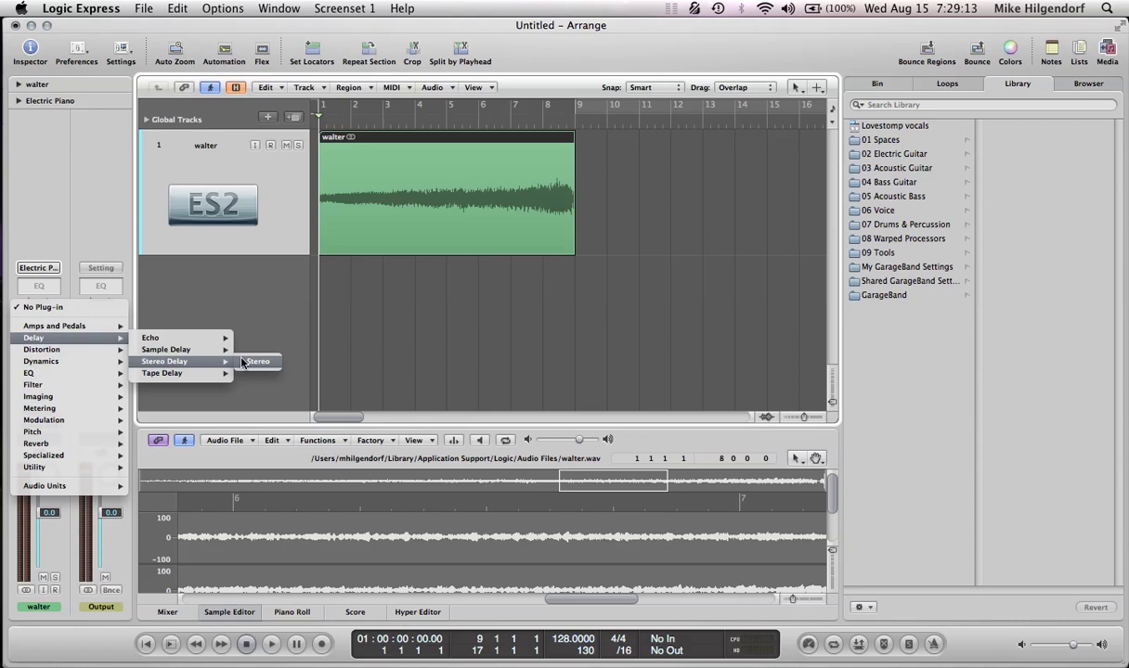
pyautogui.click(251, 361)
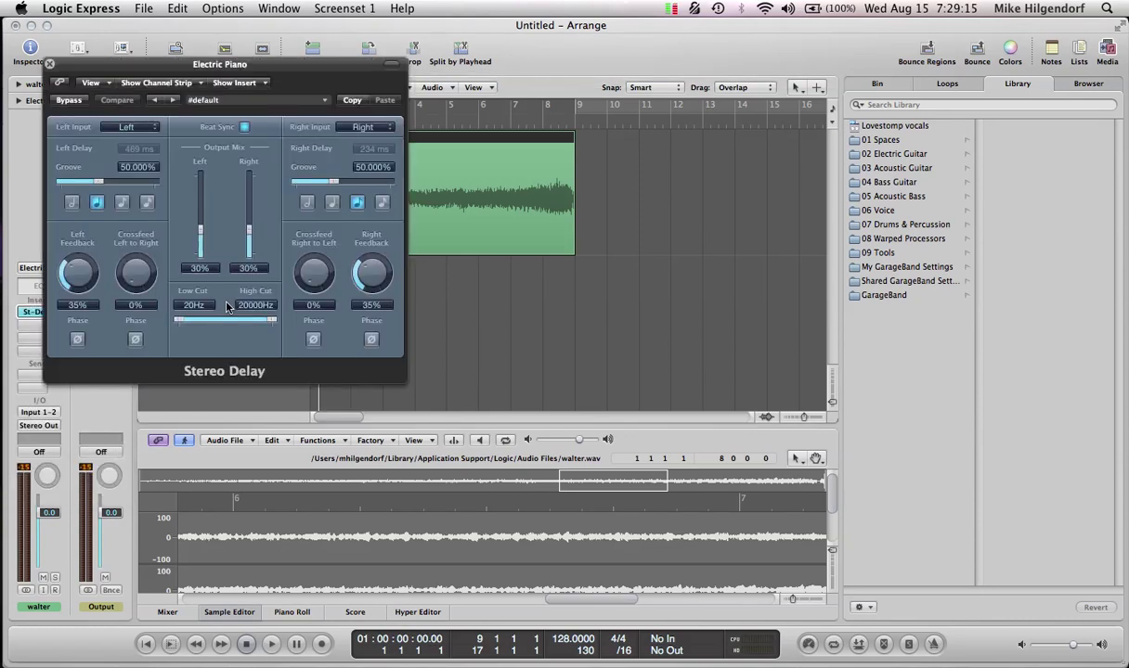
# - Set the left-to-right crossfeed to 40% and right-to-left to 48%, inverting the phase of the left feedback and the right-to-left crossfeed
pyautogui.moveTo(135, 288); pyautogui.dragTo(128, 224)
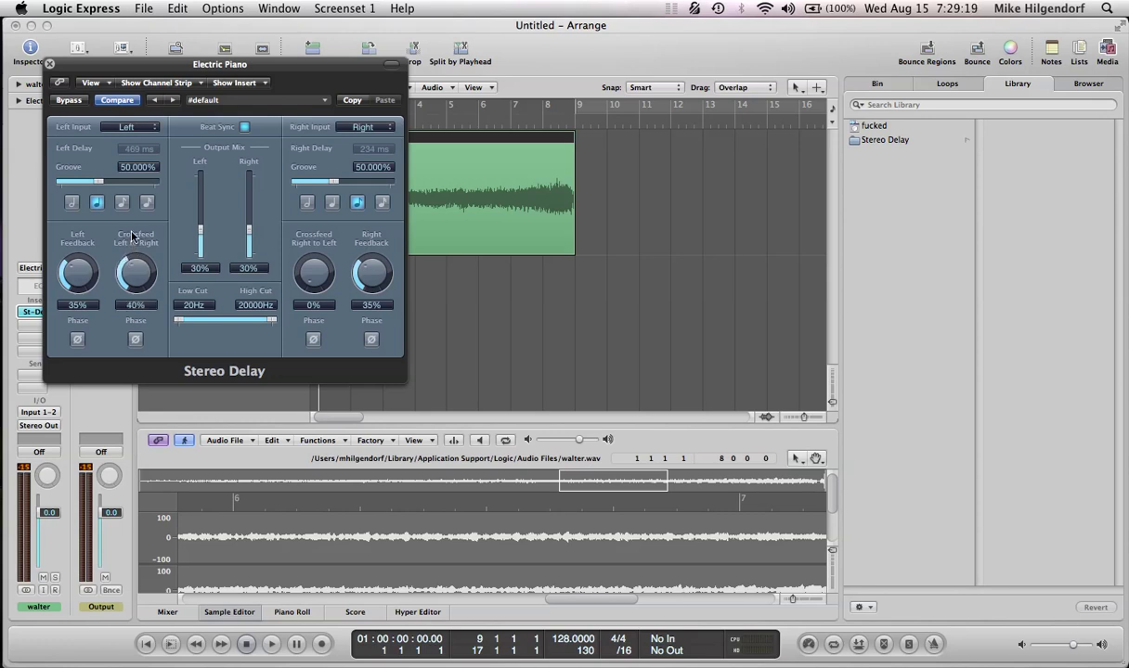
pyautogui.moveTo(297, 269); pyautogui.dragTo(291, 218)
pyautogui.click(78, 339)
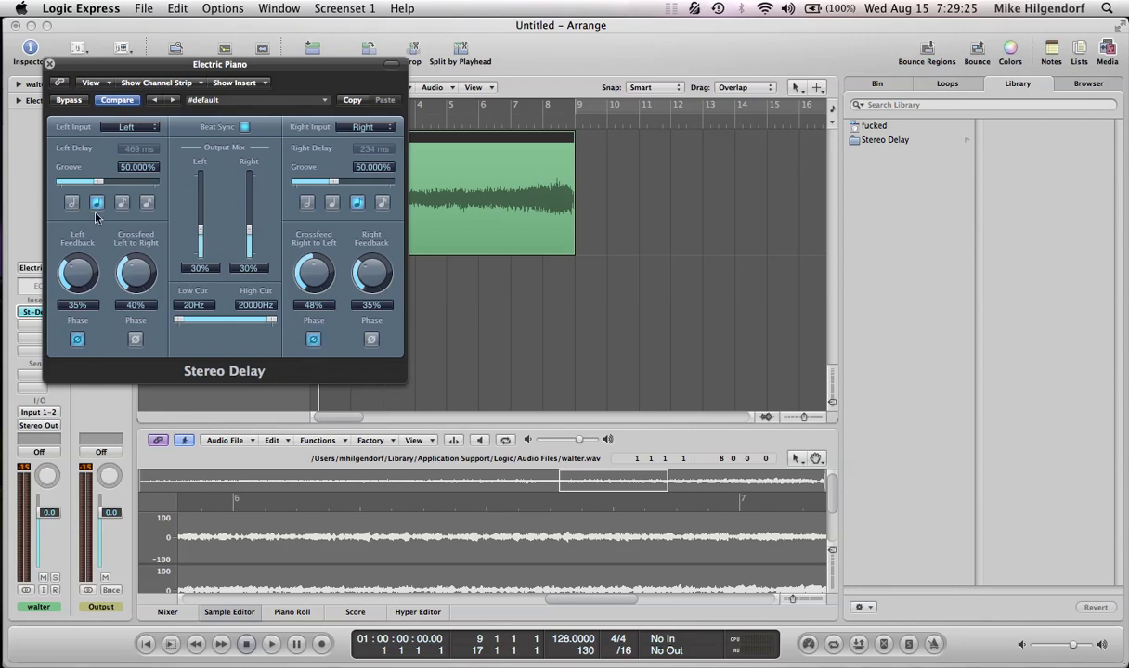
# - Set the left groove to 50.666%, the output mix to 44% left and 47% right, and the delay's cuts to 220 Hz and 3500 Hz
pyautogui.moveTo(97, 181); pyautogui.dragTo(100, 186)
pyautogui.moveTo(200, 229); pyautogui.dragTo(252, 216)
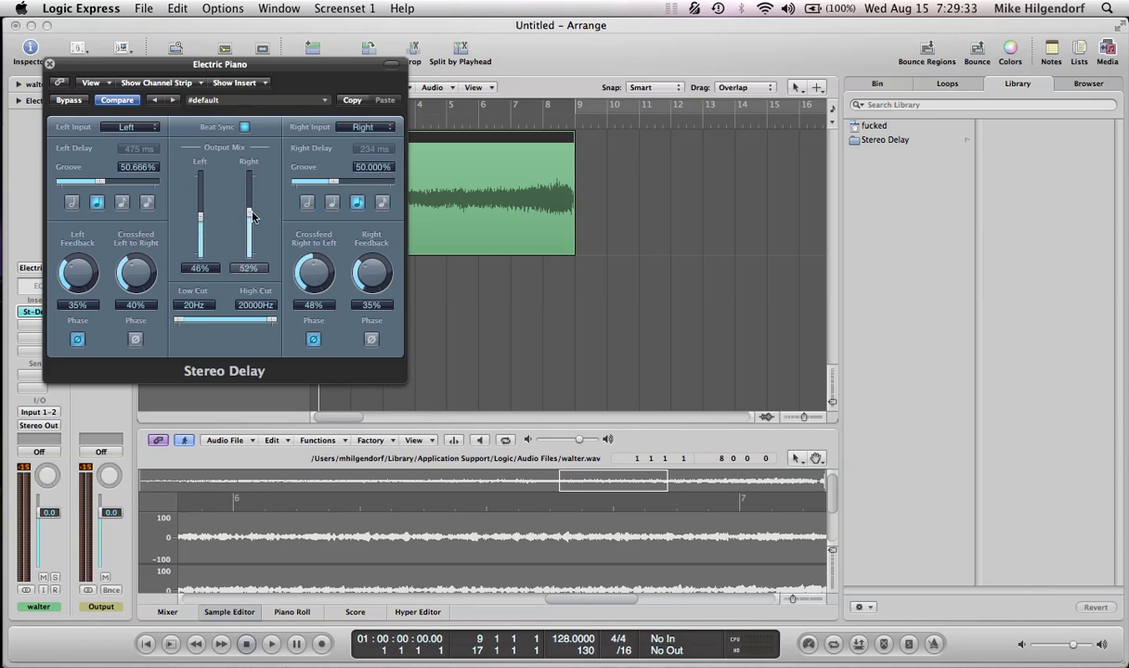
pyautogui.moveTo(202, 222); pyautogui.dragTo(202, 224)
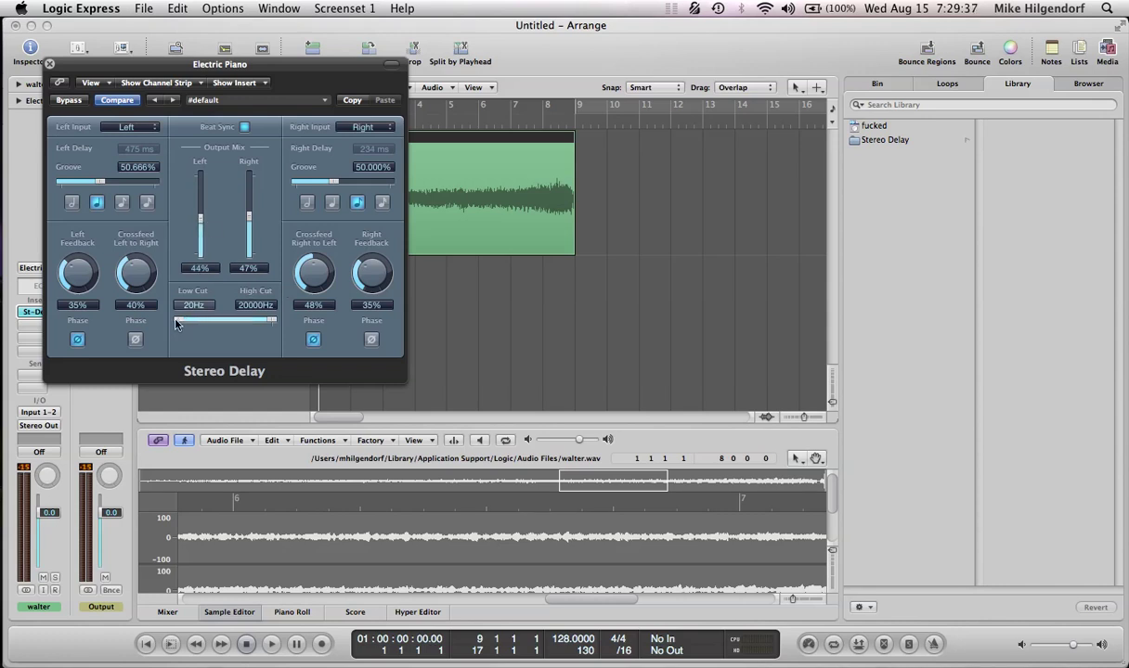
pyautogui.moveTo(218, 321)
pyautogui.mouseDown()
pyautogui.moveTo(246, 321)
pyautogui.moveTo(209, 323)
pyautogui.mouseUp()
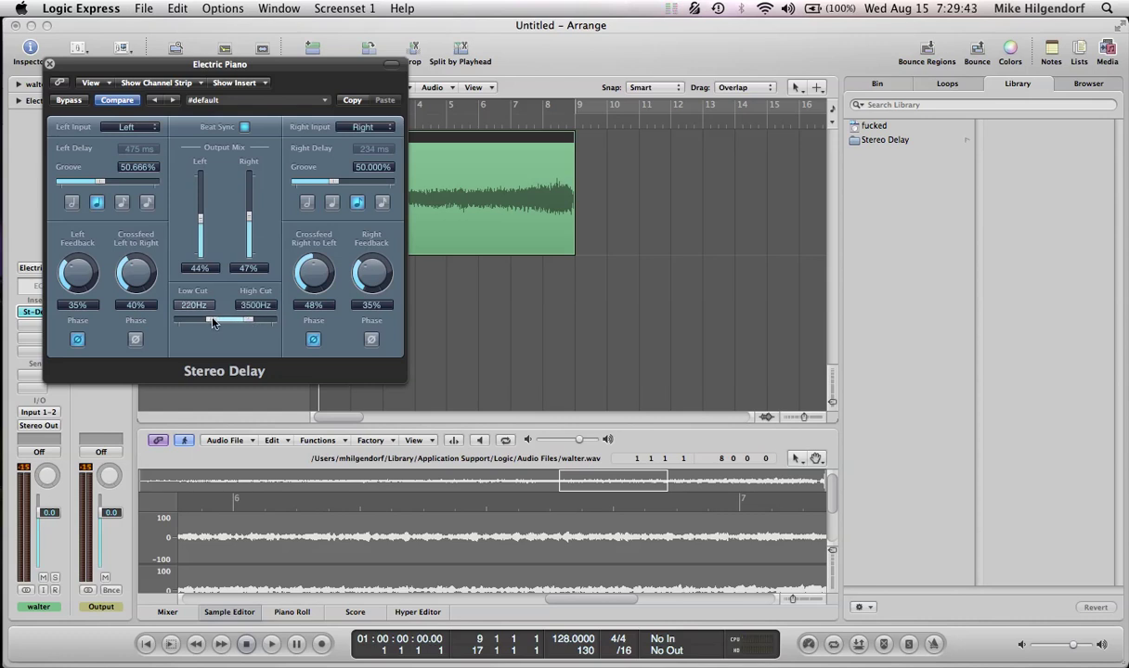
# - During playback, set the left groove to 45.666%, the right delay to a quarter note and the left delay to a half note
pyautogui.press('space')
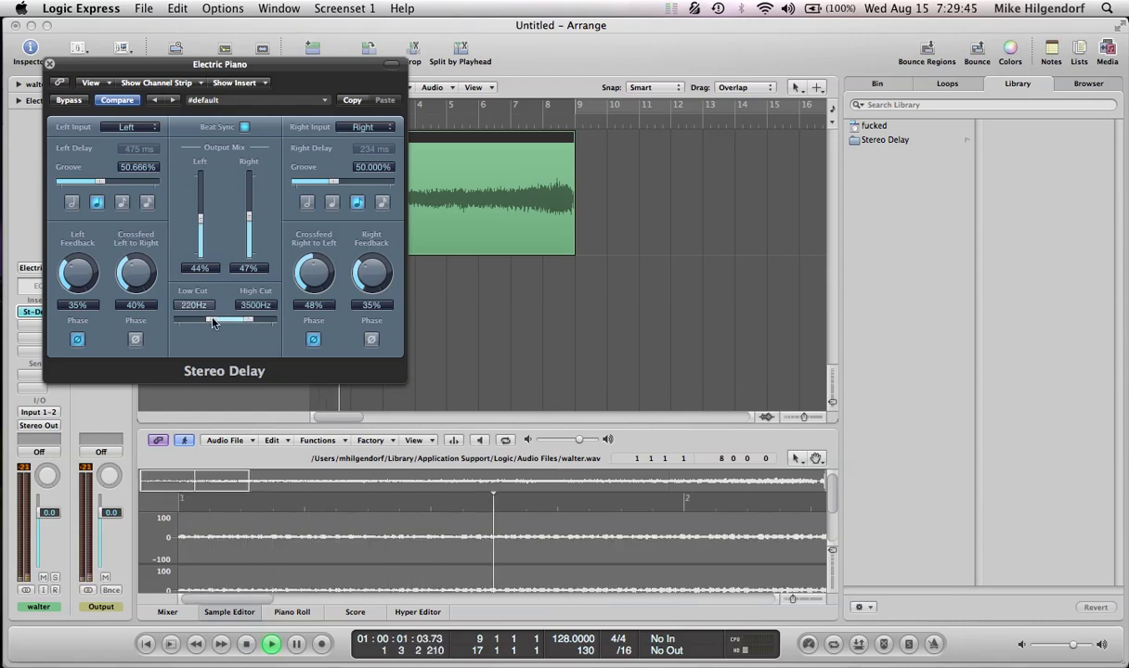
pyautogui.moveTo(99, 184); pyautogui.dragTo(87, 185)
pyautogui.click(330, 201)
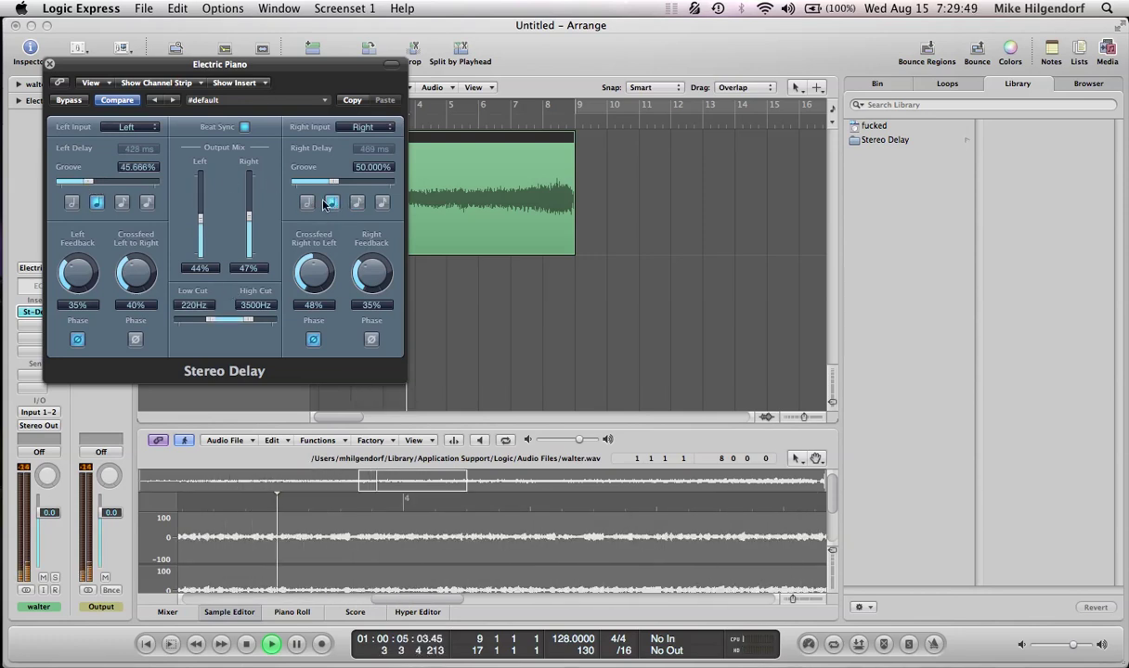
pyautogui.click(72, 201)
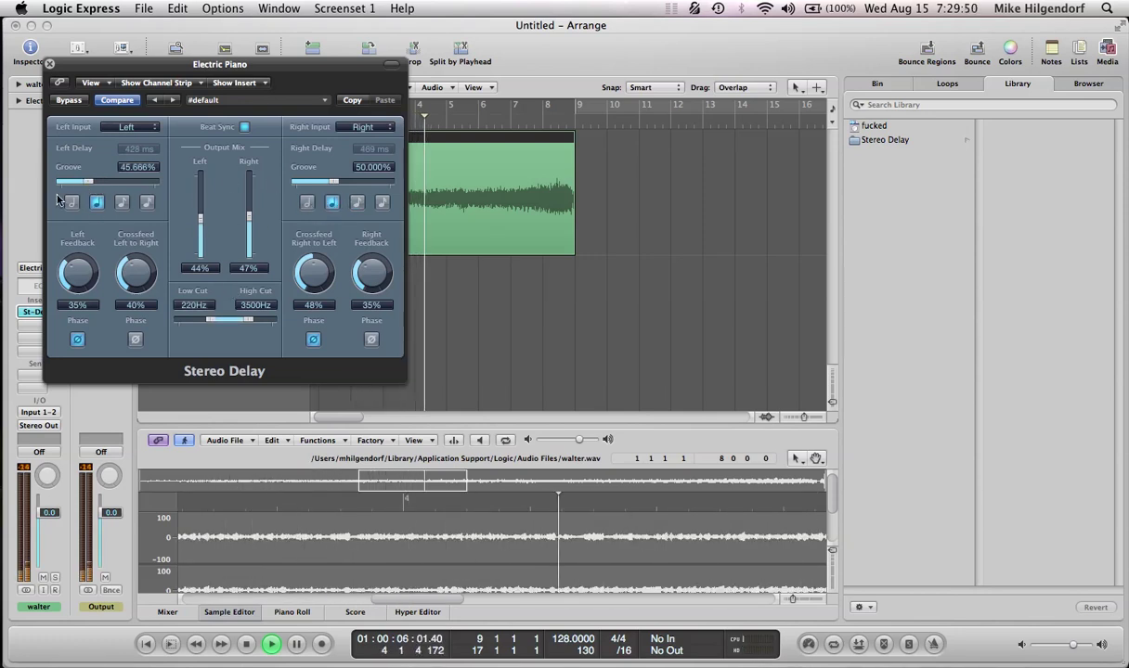
# - Play the end of the reversed region to hear the delay tail, close the Stereo Delay window and replay the ending
pyautogui.click(544, 125)
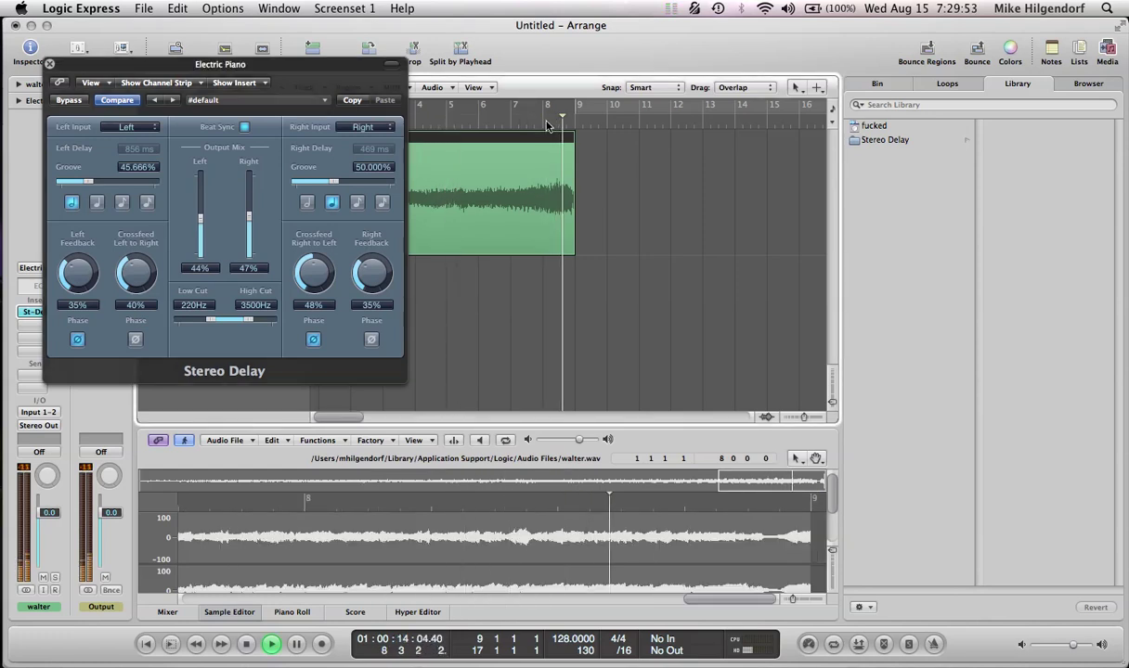
pyautogui.press('space')
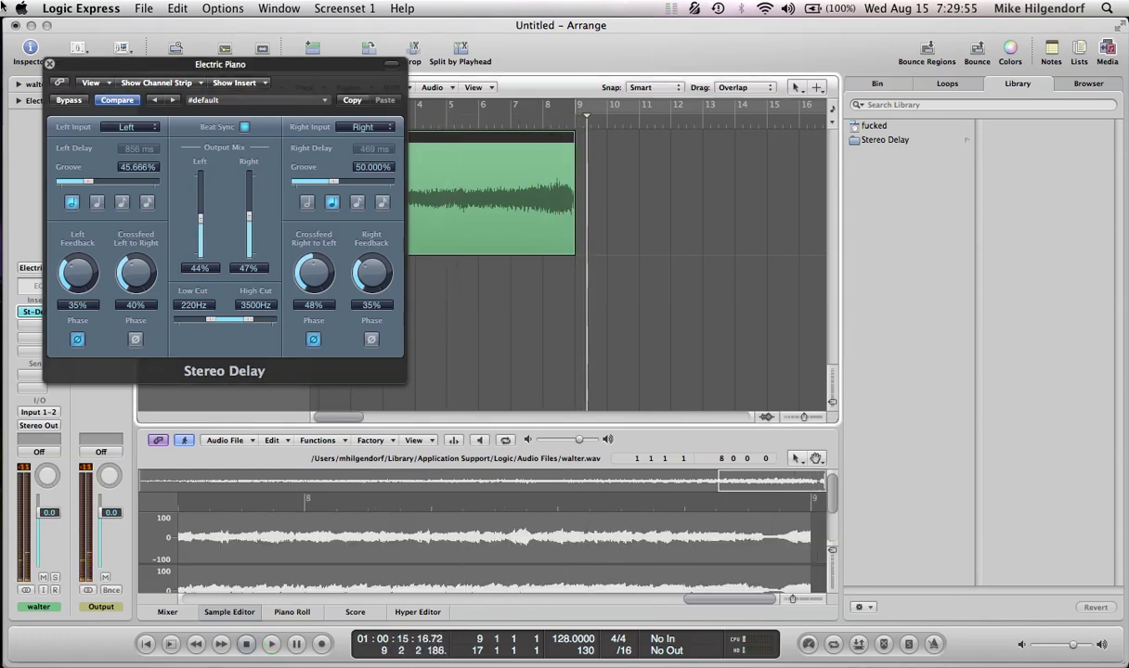
pyautogui.click(50, 64)
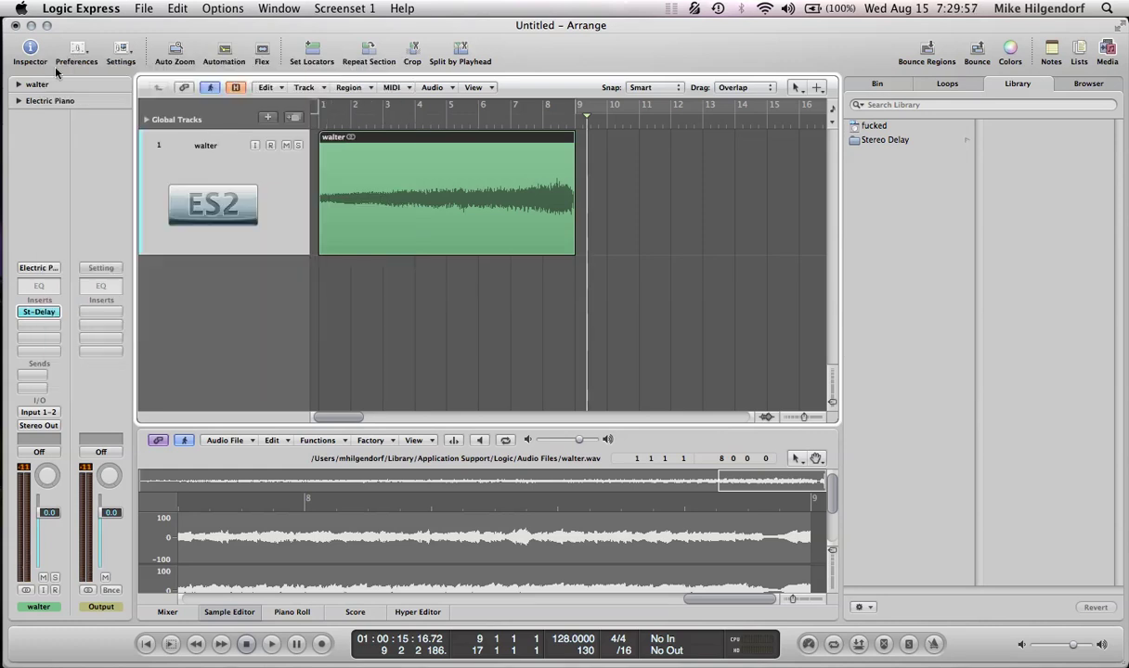
pyautogui.click(566, 123)
pyautogui.press('space')
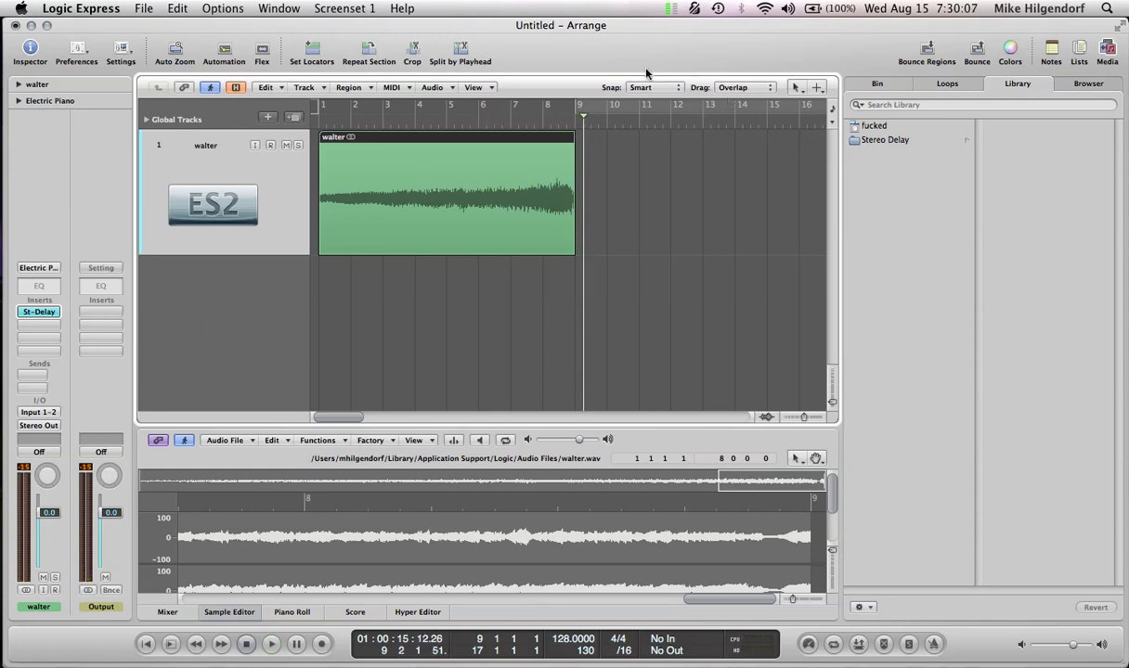
# - Add a stereo PlatinumVerb after the Stereo Delay, play the region briefly from bar 7 and close the reverb window
pyautogui.click(36, 313)
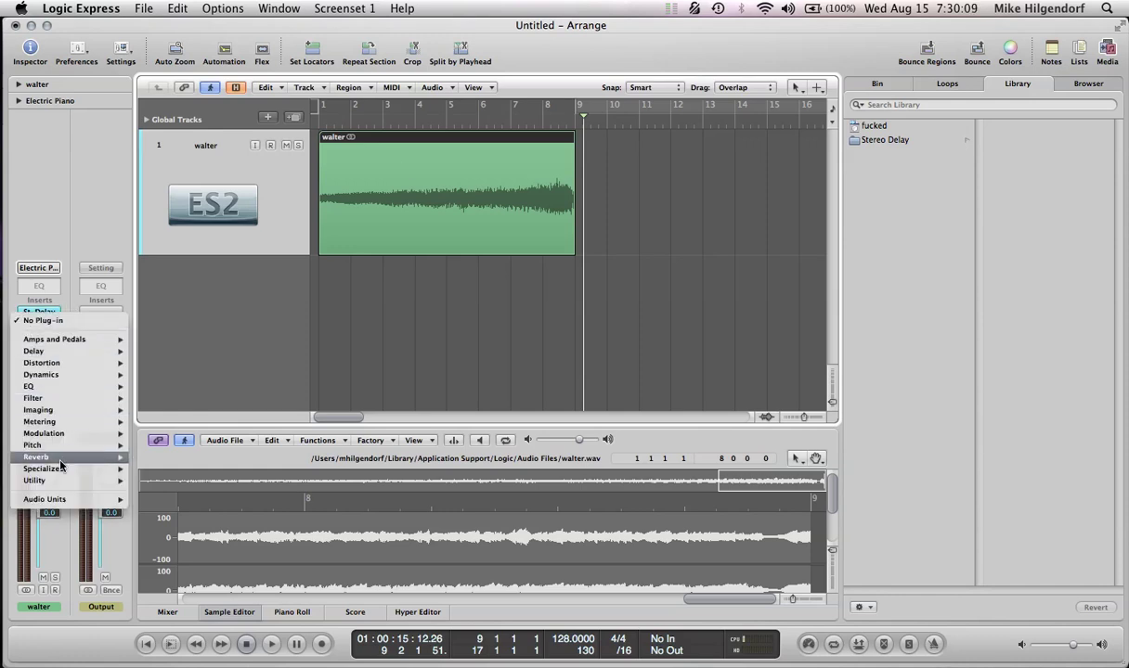
pyautogui.moveTo(60, 457)
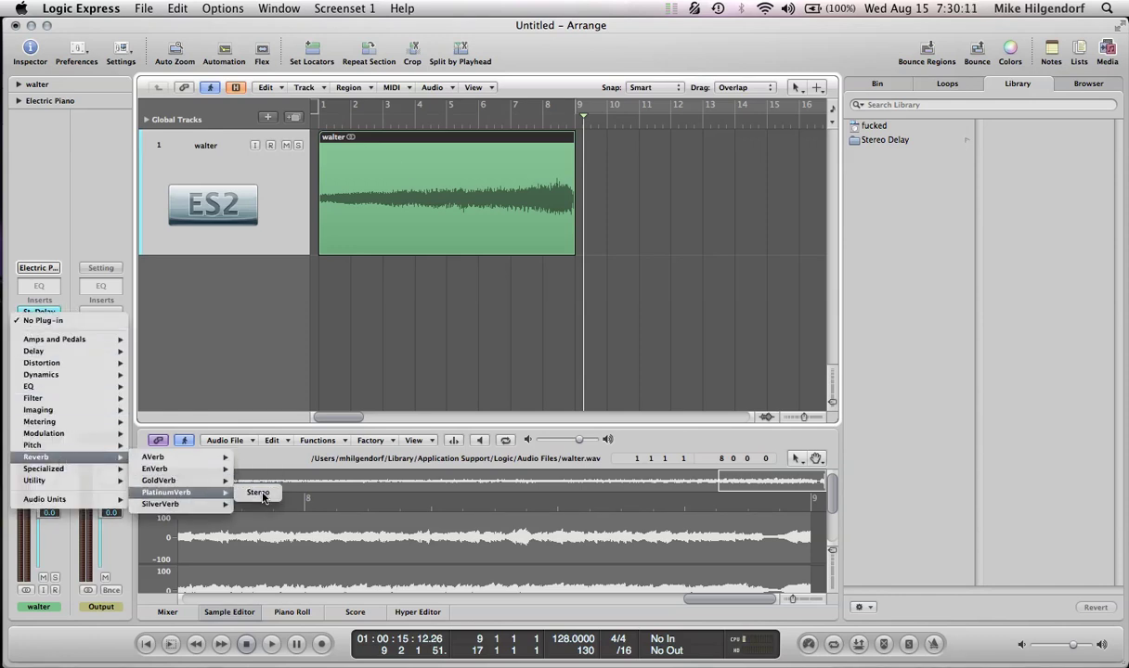
pyautogui.click(259, 492)
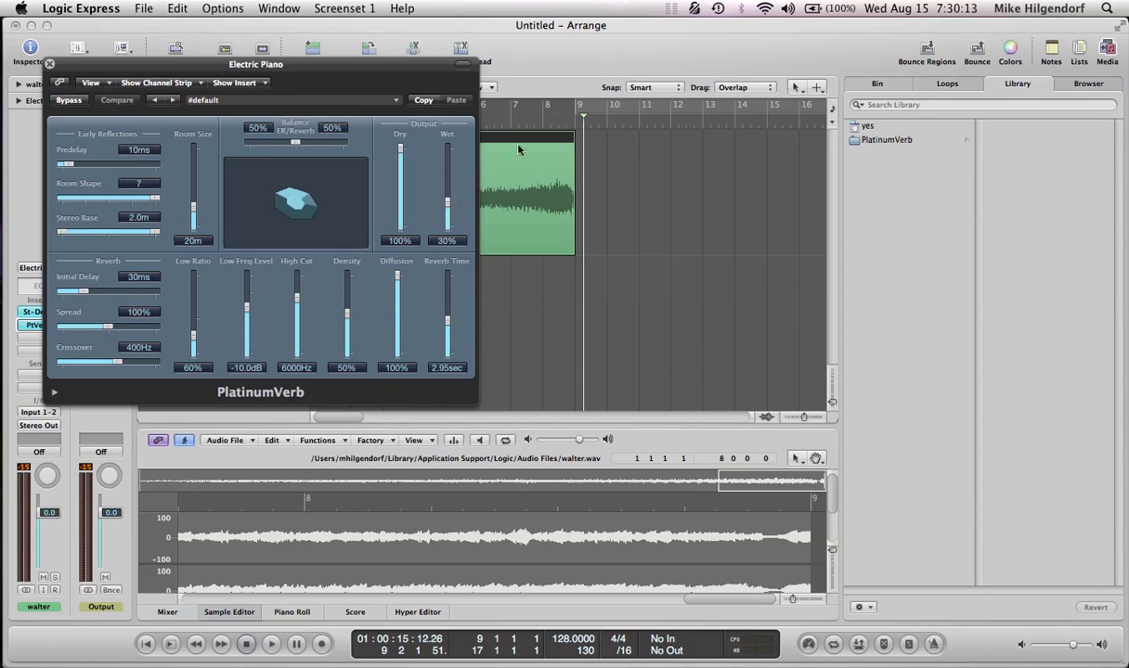
pyautogui.click(513, 123)
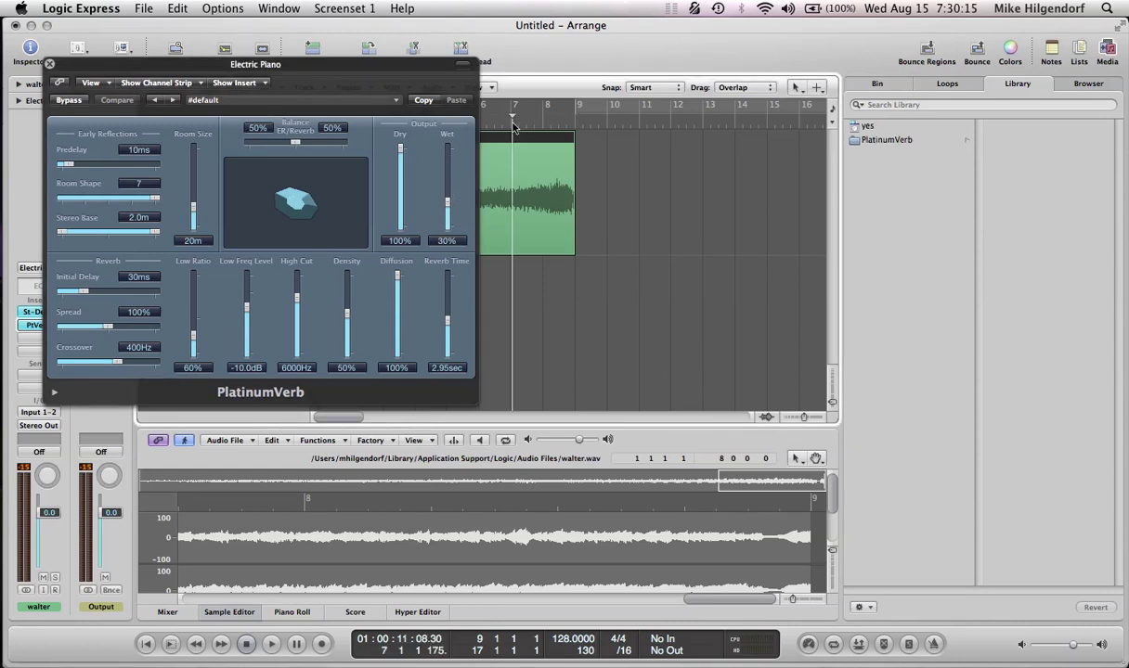
pyautogui.press('space')
pyautogui.press('space')
pyautogui.click(49, 63)
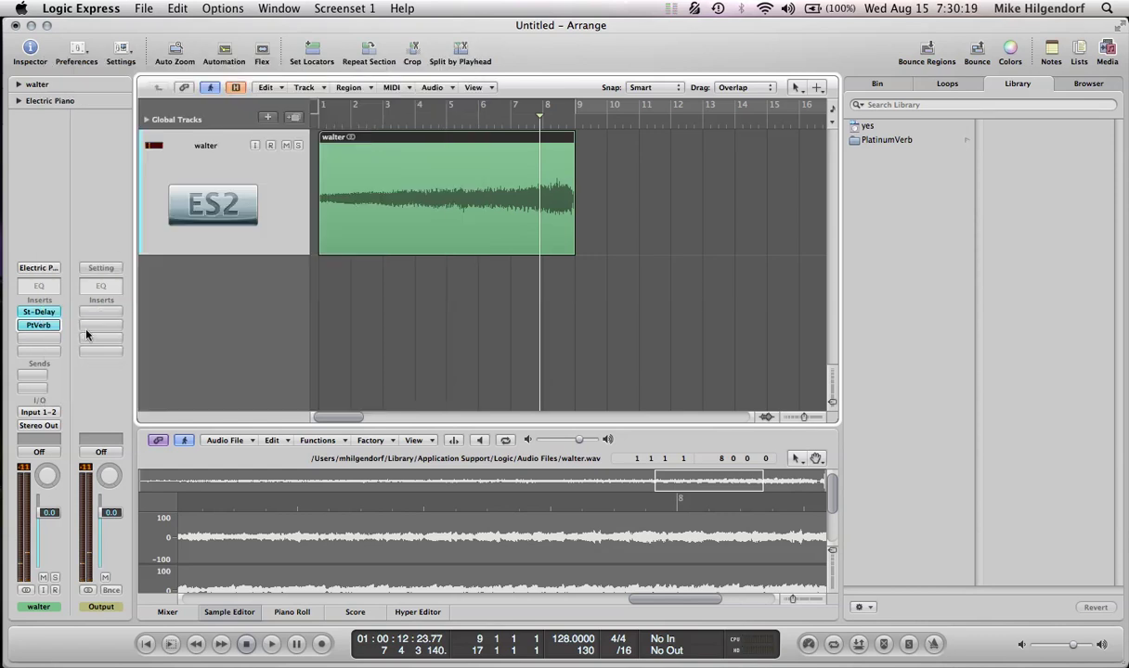
# - Show the walter track's volume automation and create a ramp rising from −∞ dB at bar 1 to 0.0 dB at bar 9
pyautogui.press('a')
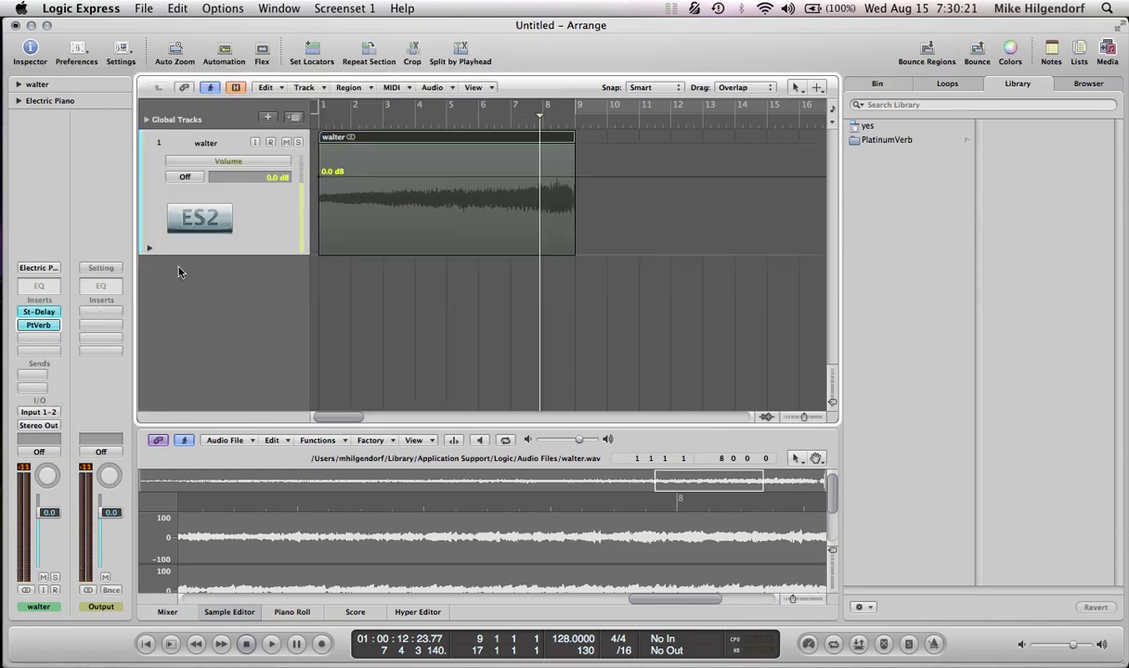
pyautogui.click(574, 183)
pyautogui.moveTo(320, 172); pyautogui.dragTo(320, 249)
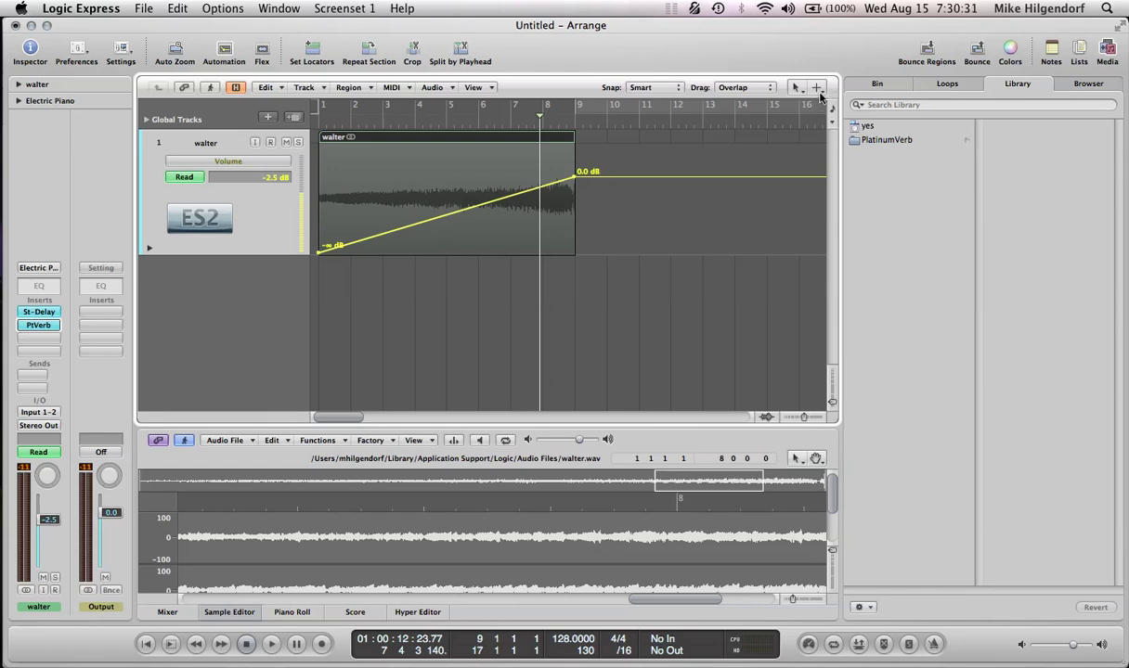
# - Bend the volume ramp downward with the Automation Curve Tool so the level rises mostly toward the end of the region
pyautogui.click(817, 89)
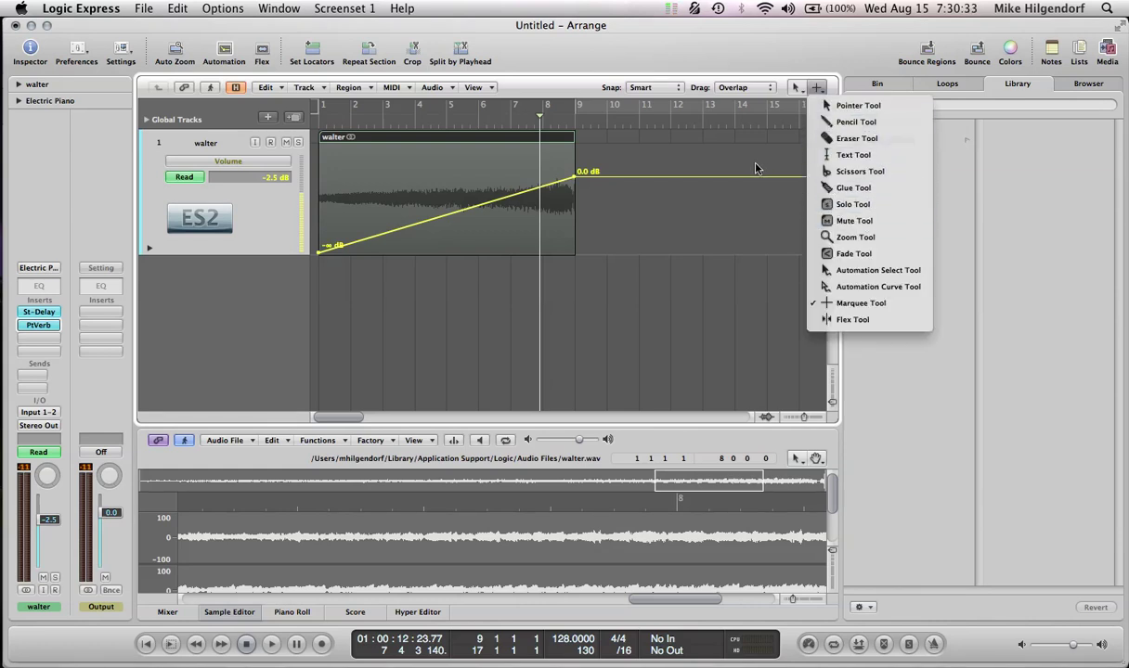
pyautogui.click(864, 286)
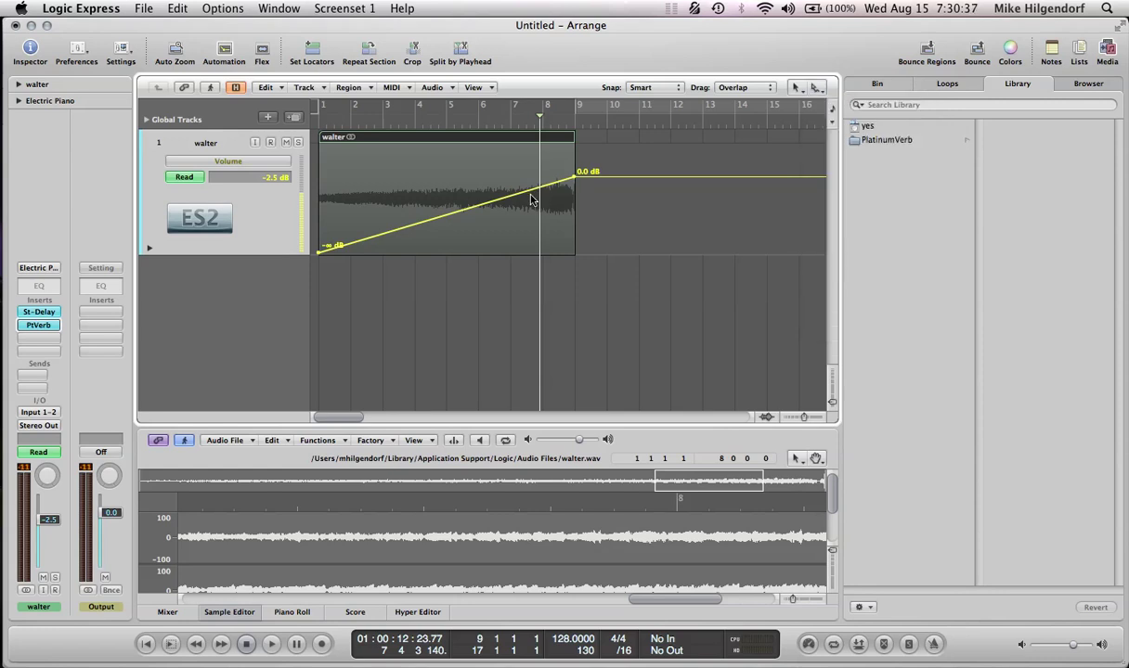
pyautogui.moveTo(531, 200); pyautogui.dragTo(520, 227)
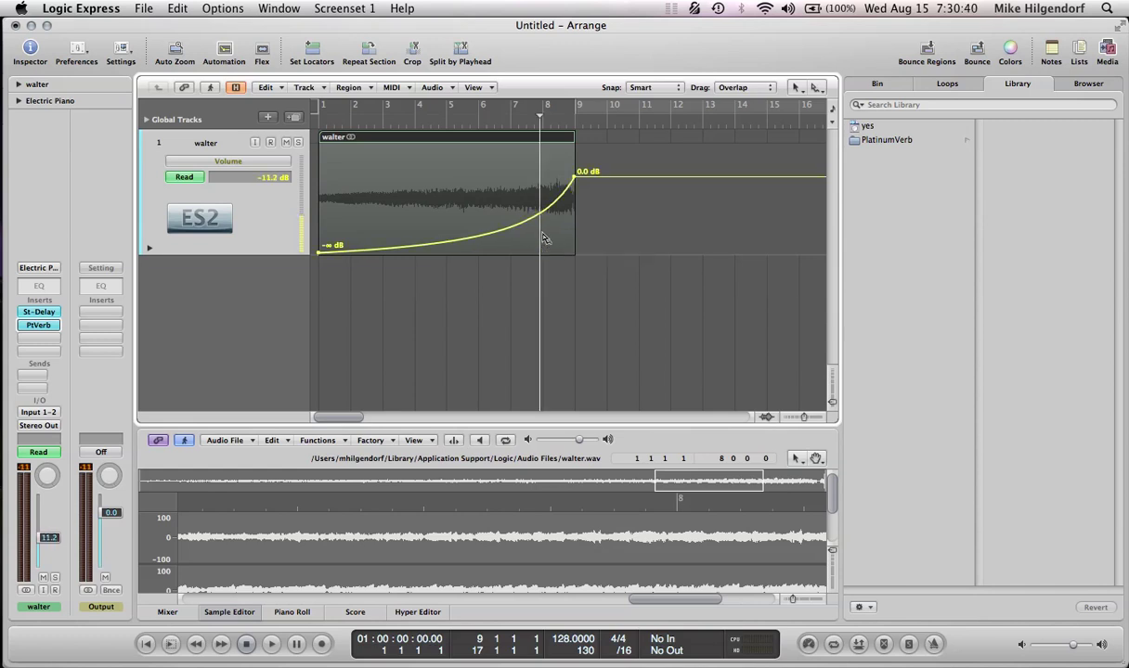
# - Play the region briefly from bar 5 to hear the curved volume automation
pyautogui.click(476, 116)
pyautogui.click(347, 122)
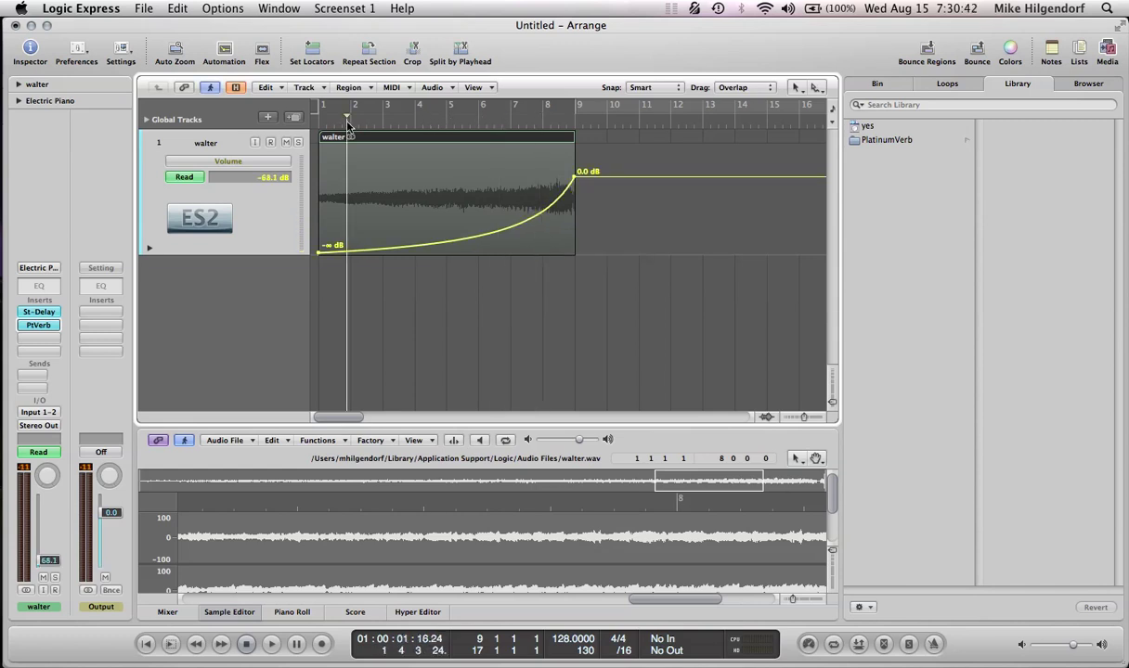
pyautogui.click(524, 121)
pyautogui.click(454, 122)
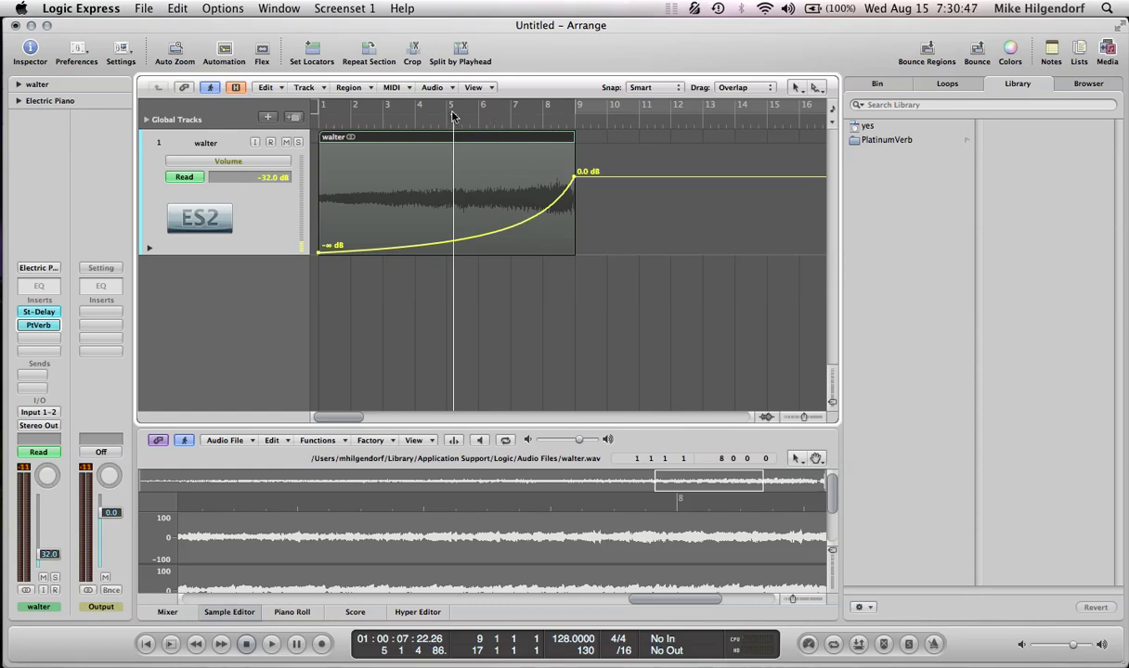
pyautogui.press('space')
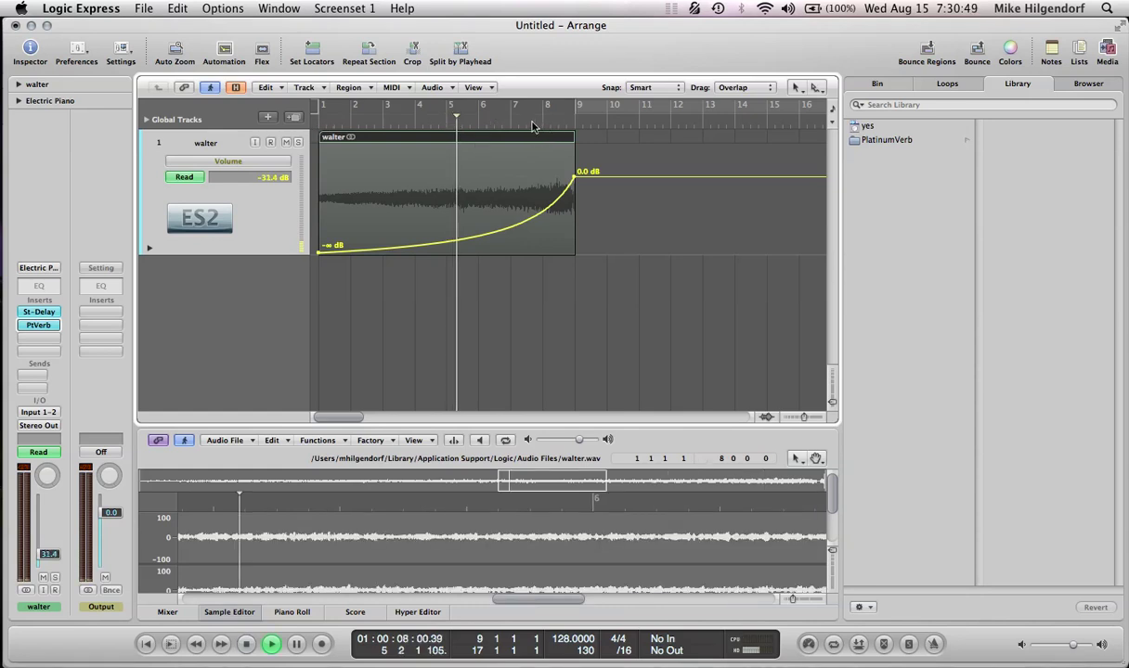
pyautogui.press('space')
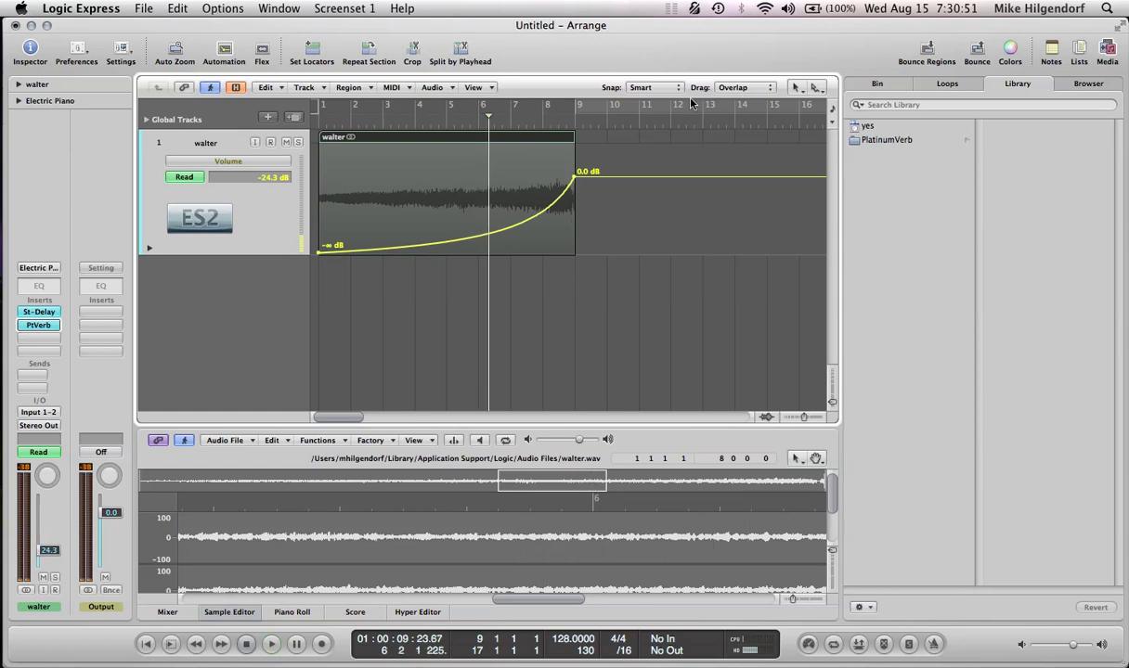
# - Bend the volume curve slightly further with the Automation Curve Tool and set the walter channel fader to 0.0 dB
pyautogui.click(815, 87)
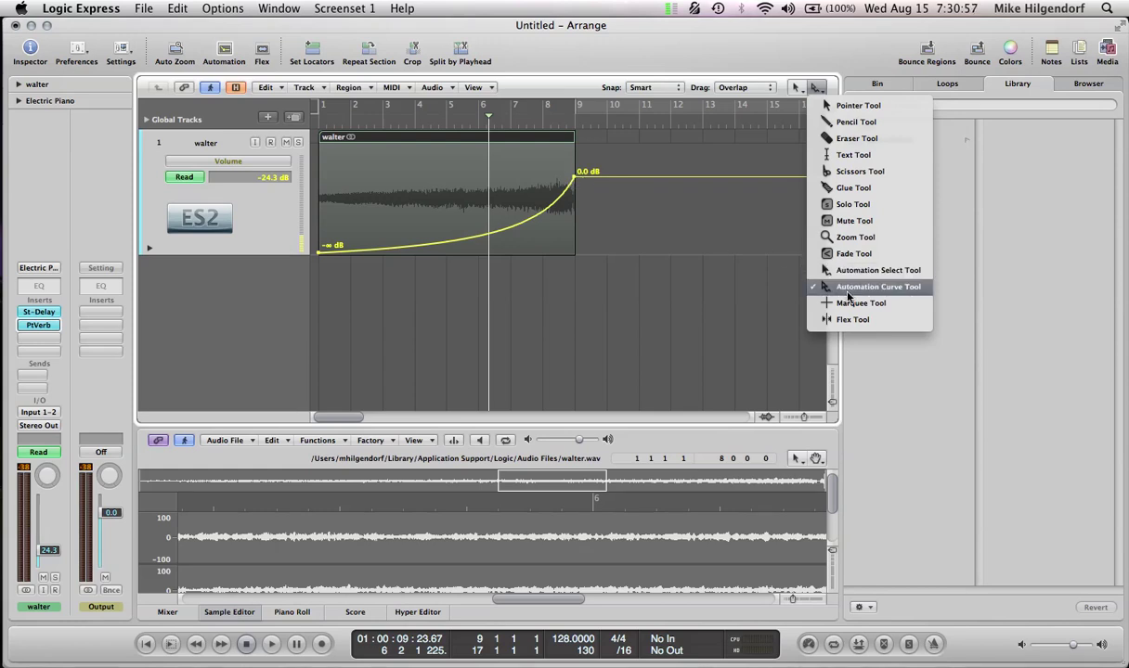
pyautogui.click(591, 133)
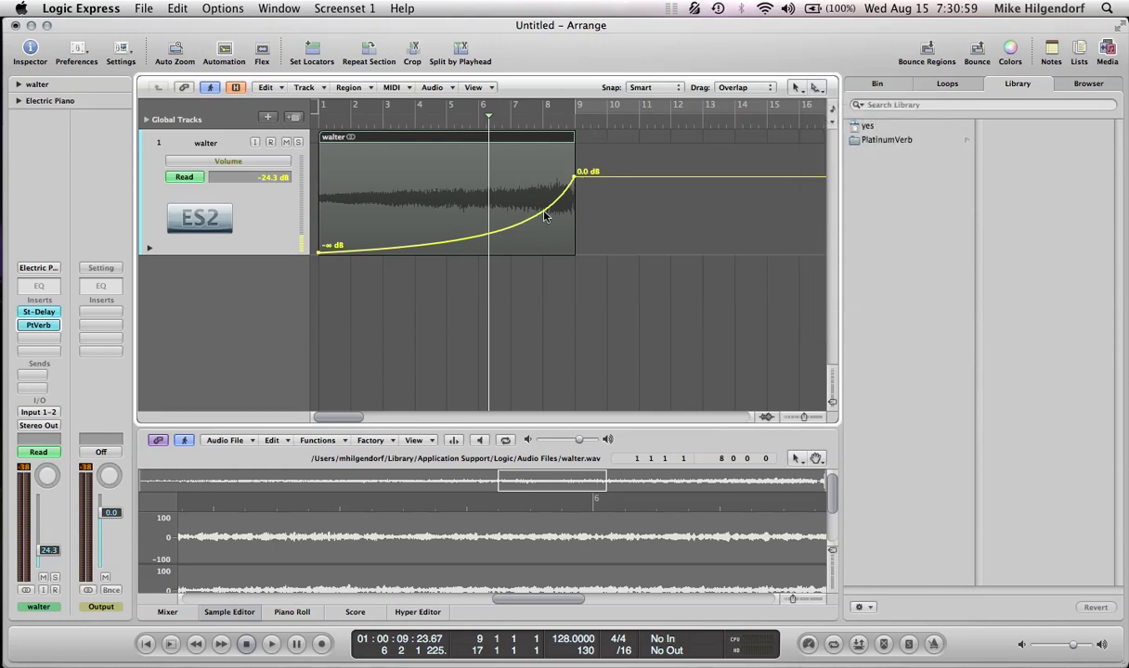
pyautogui.moveTo(545, 218)
pyautogui.mouseDown()
pyautogui.moveTo(534, 236)
pyautogui.moveTo(529, 223)
pyautogui.mouseUp()
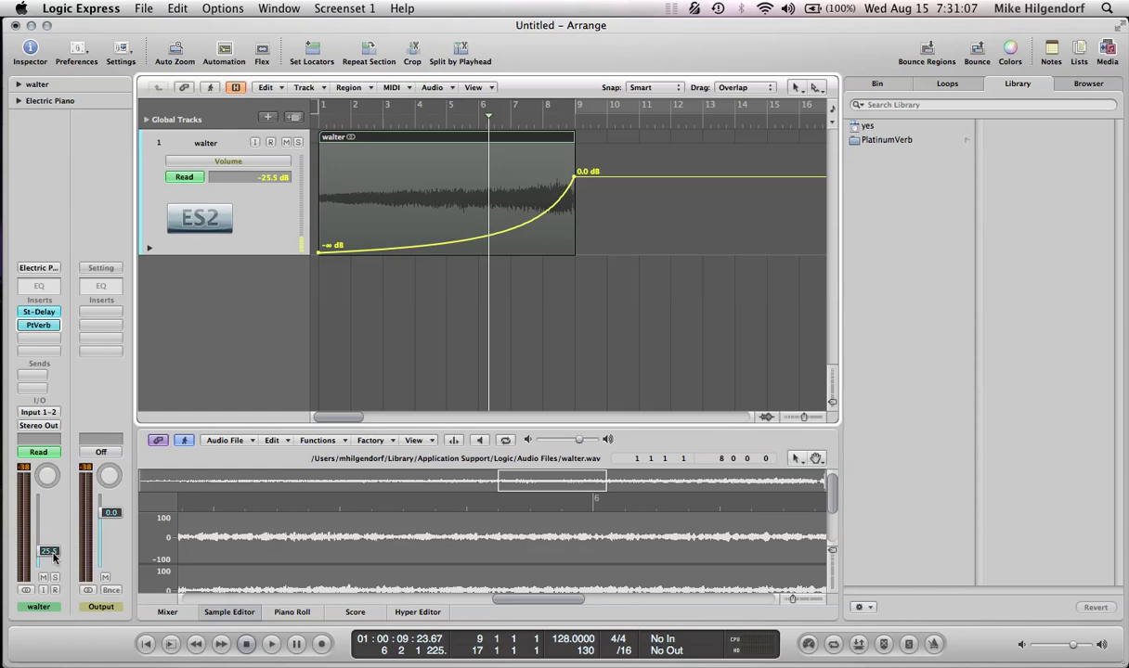
pyautogui.moveTo(48, 550); pyautogui.dragTo(50, 518)
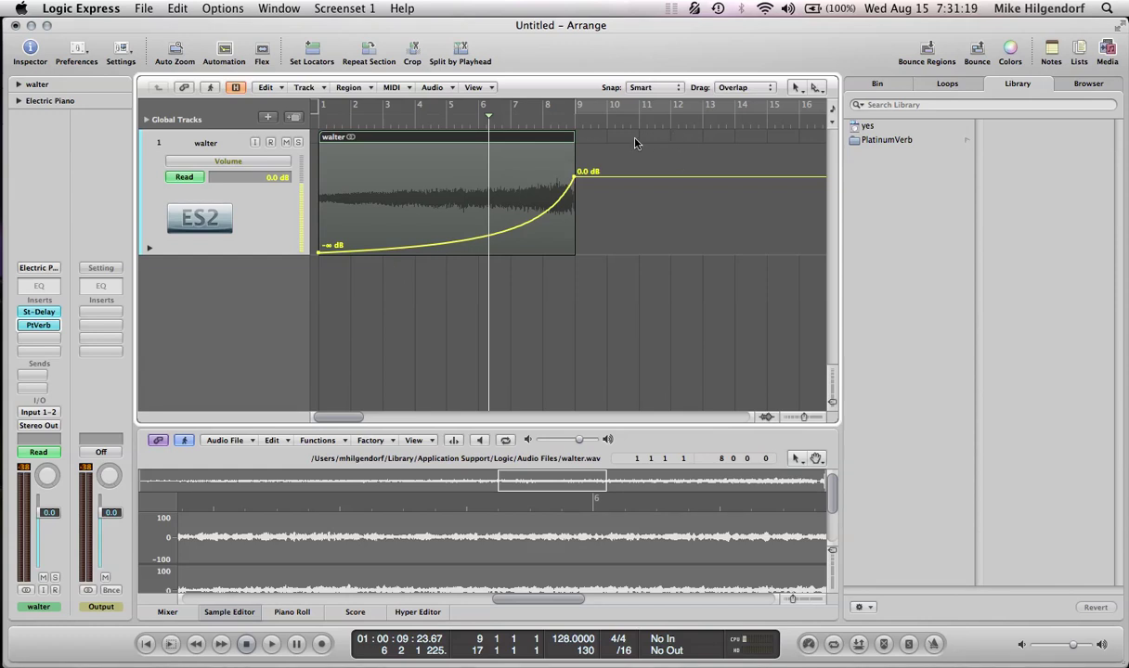
# - Play the last bars of the region past bar 9 and replay the ending from bar 8 to hear the swell and its tail
pyautogui.press('space')
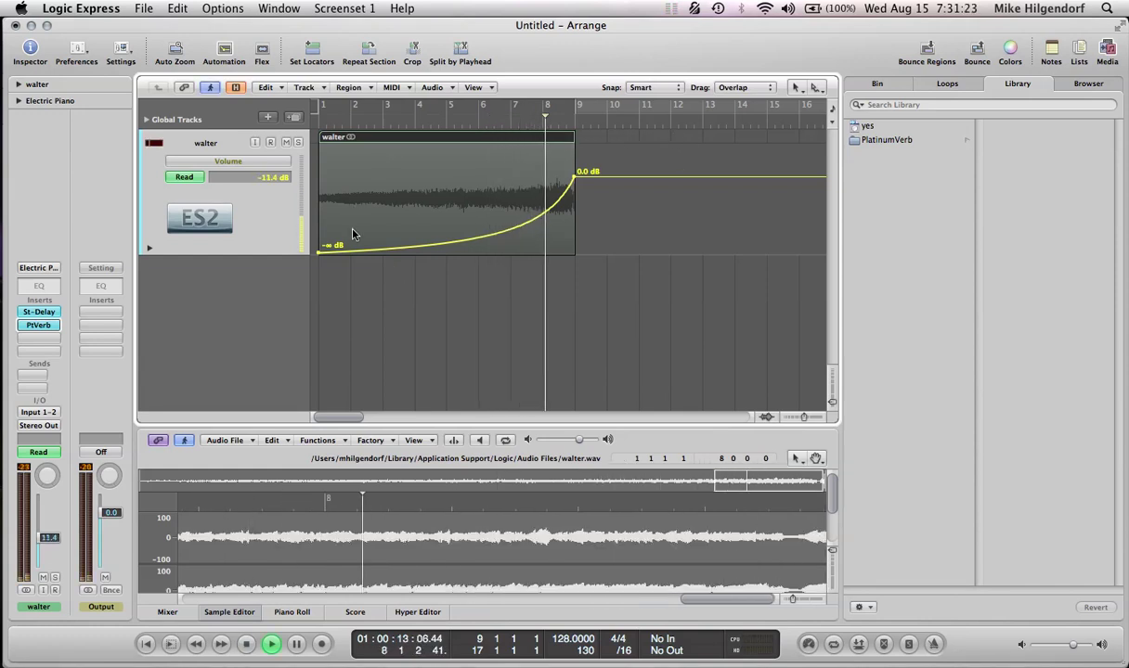
pyautogui.press('space')
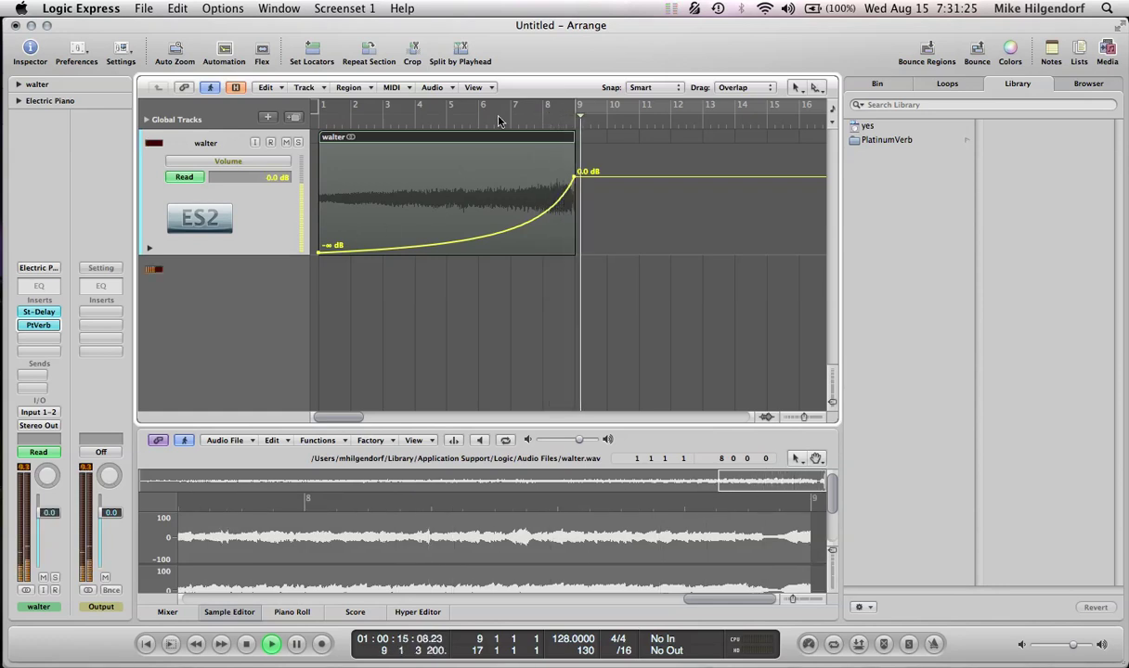
pyautogui.click(560, 120)
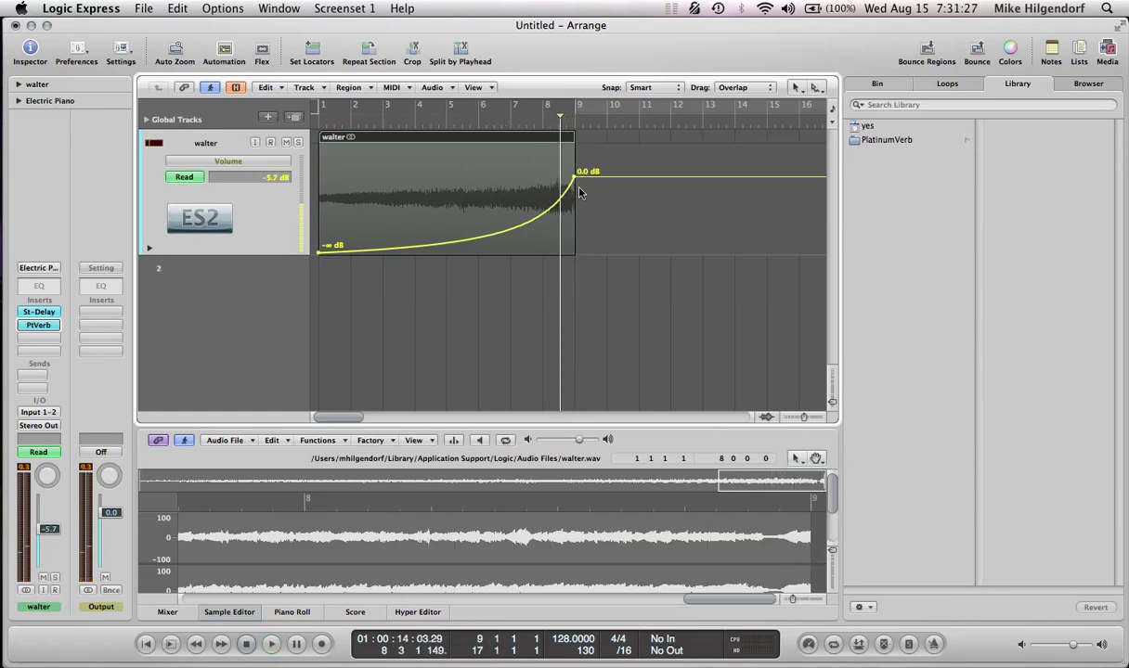
pyautogui.press('space')
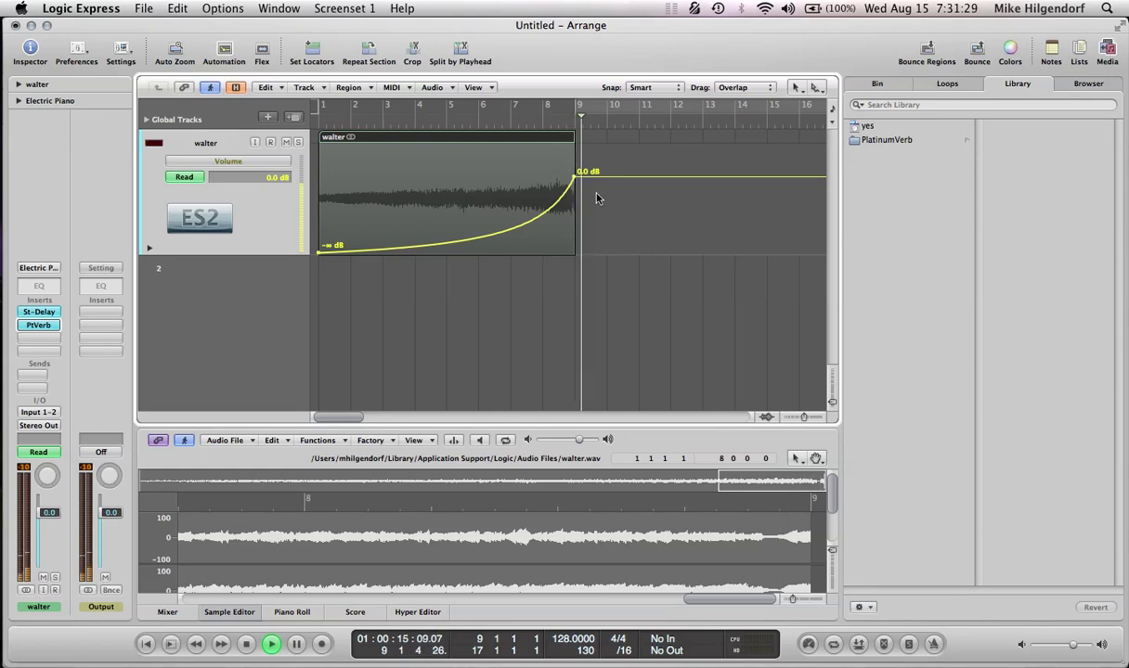
# - With the Marquee Tool, drop the volume automation to −∞ from bar 9 and remove its return to 0.0 at bar 11
pyautogui.click(816, 92)
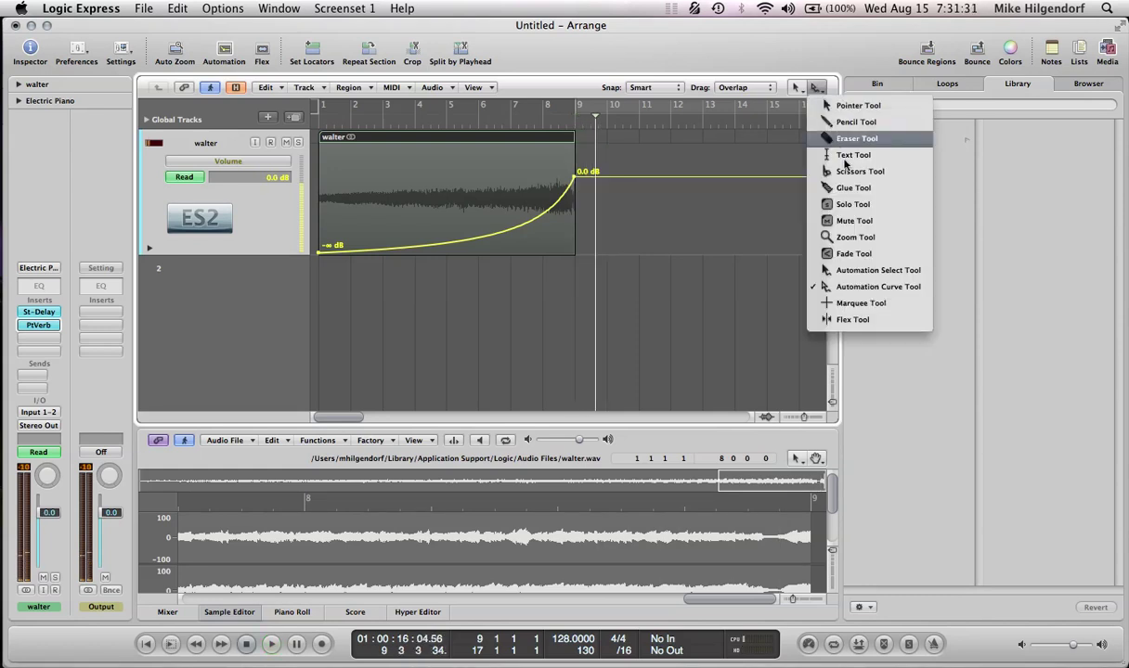
pyautogui.click(854, 303)
pyautogui.moveTo(573, 178)
pyautogui.mouseDown()
pyautogui.moveTo(640, 200)
pyautogui.moveTo(594, 187)
pyautogui.moveTo(598, 283)
pyautogui.mouseUp()
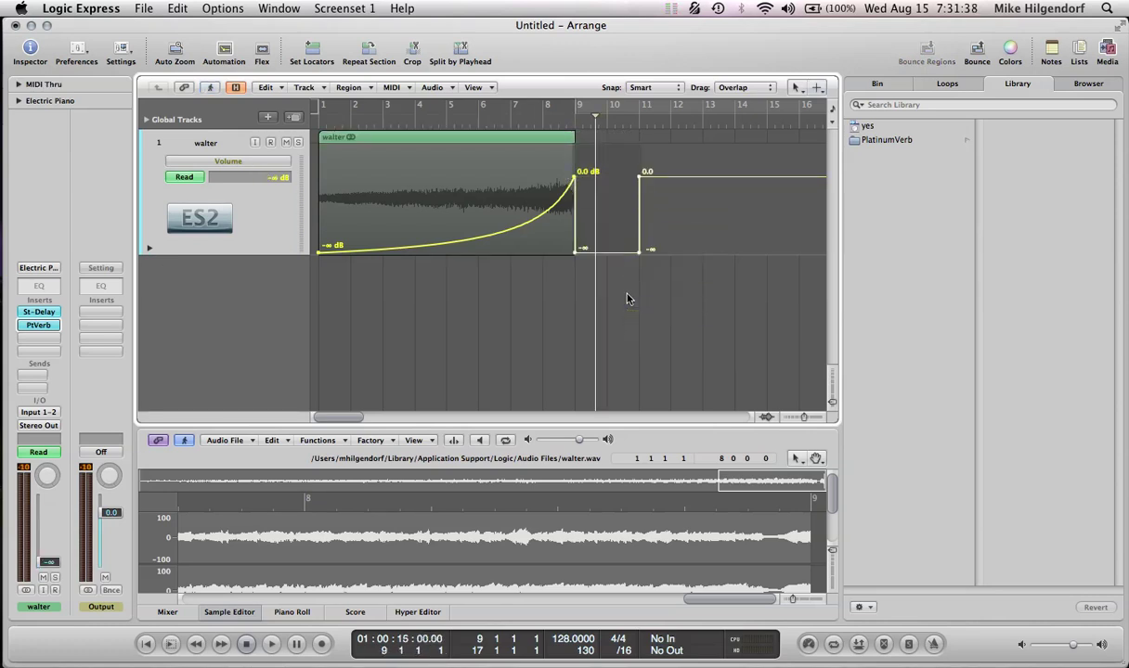
pyautogui.click(640, 173)
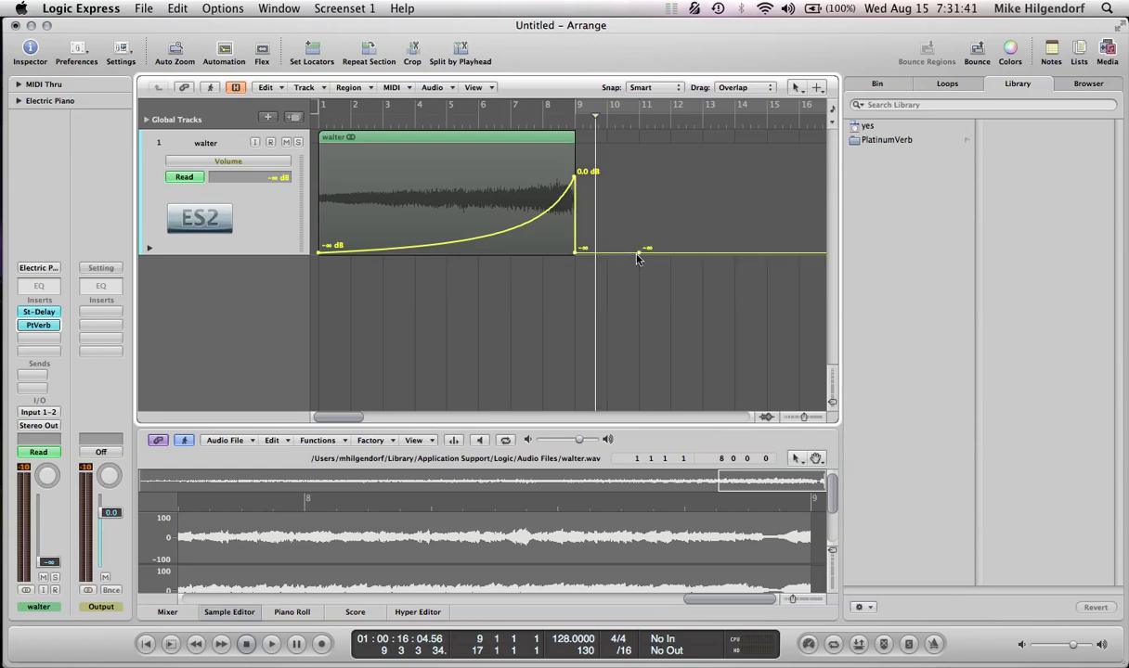
# - Play the end of the region from bar 8 to check the volume cutoff at bar 9
pyautogui.doubleClick(561, 122)
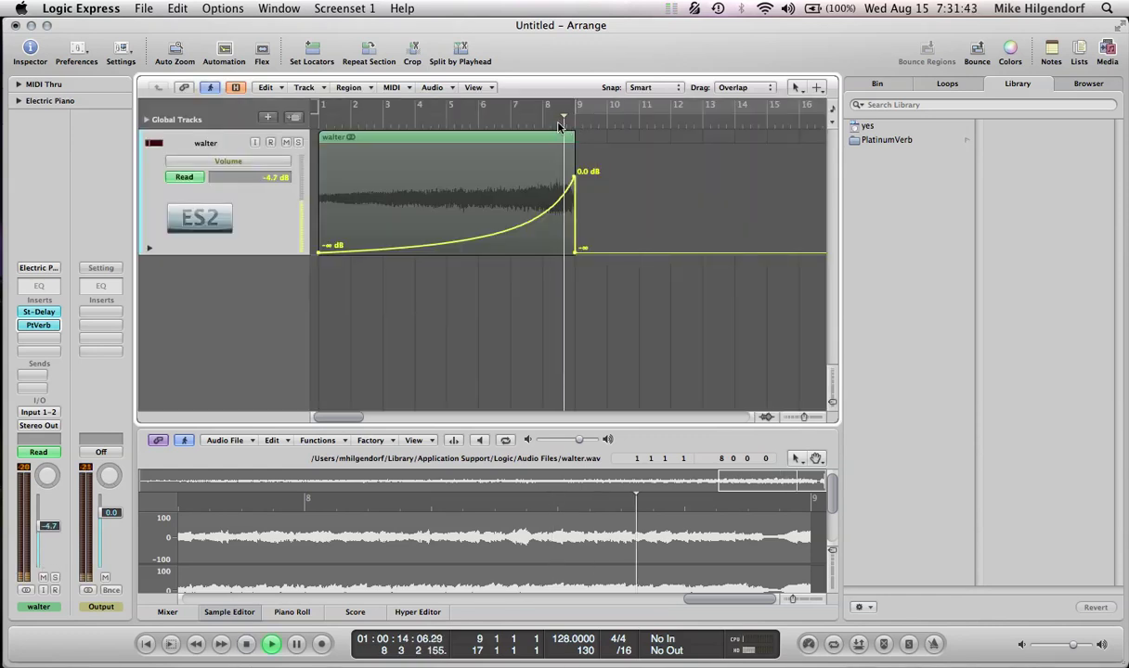
pyautogui.click(547, 128)
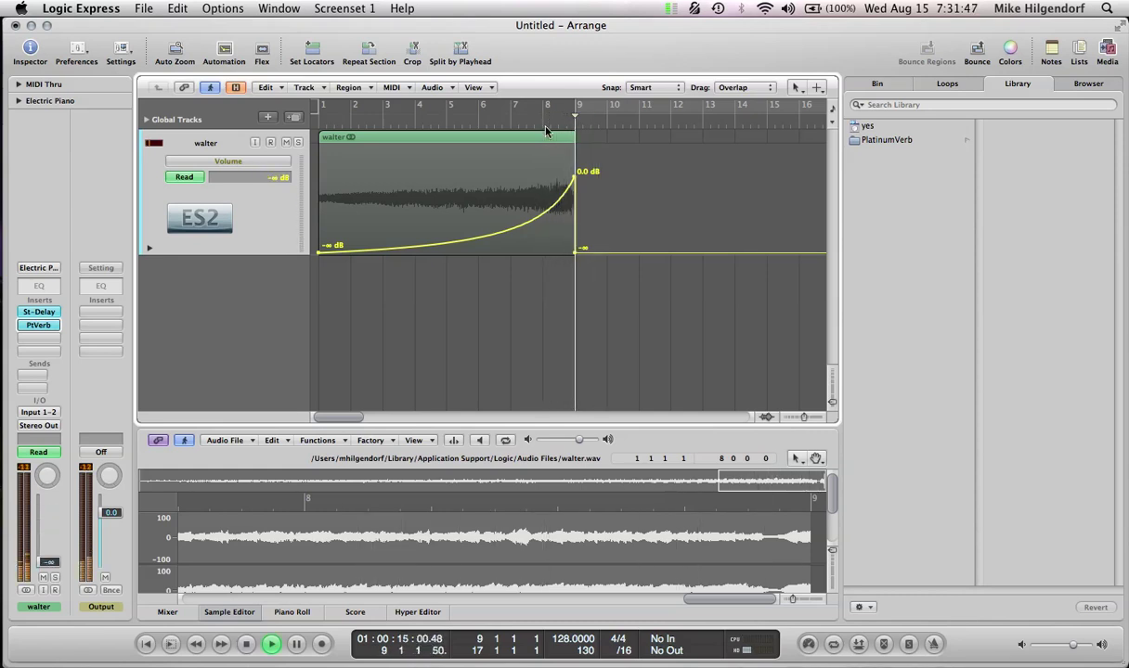
pyautogui.press('space')
# - Play the whole region from the beginning through the cutoff at bar 9, raising the system volume during playback
pyautogui.press('Return')
pyautogui.press('space')
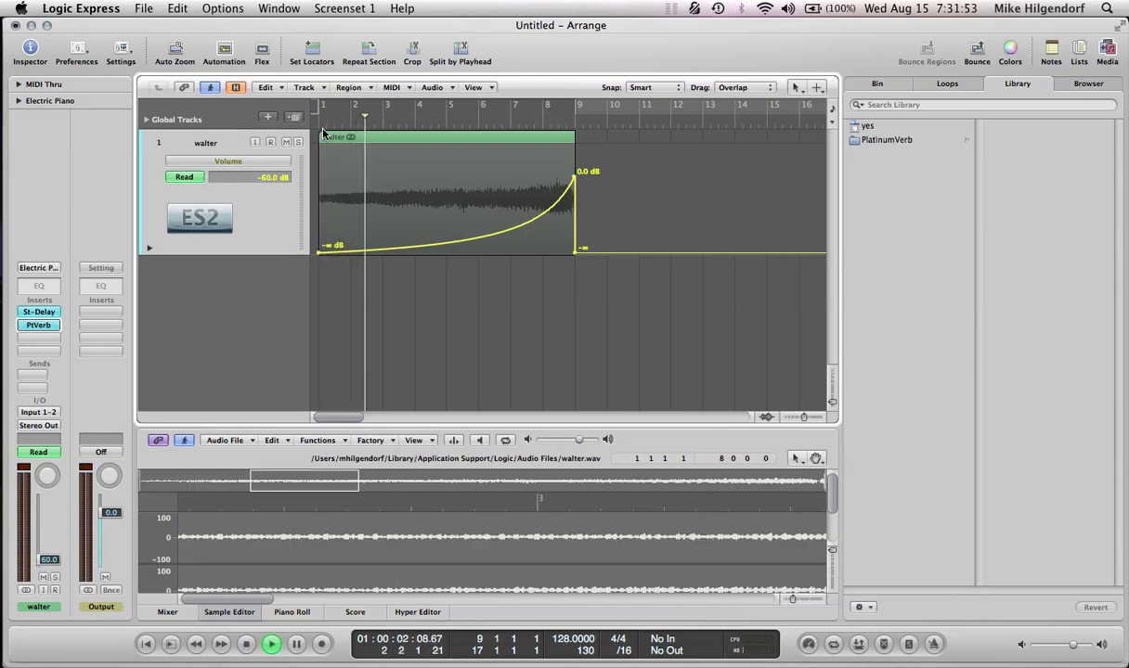
pyautogui.press('XF86AudioRaiseVolume')
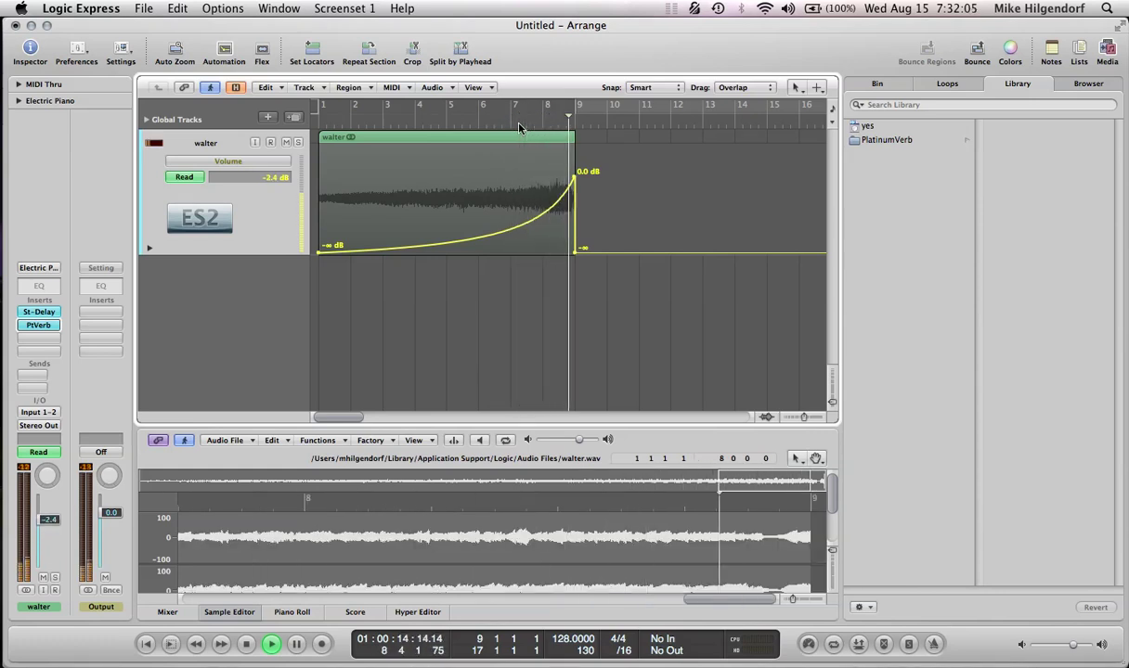
pyautogui.press('space')
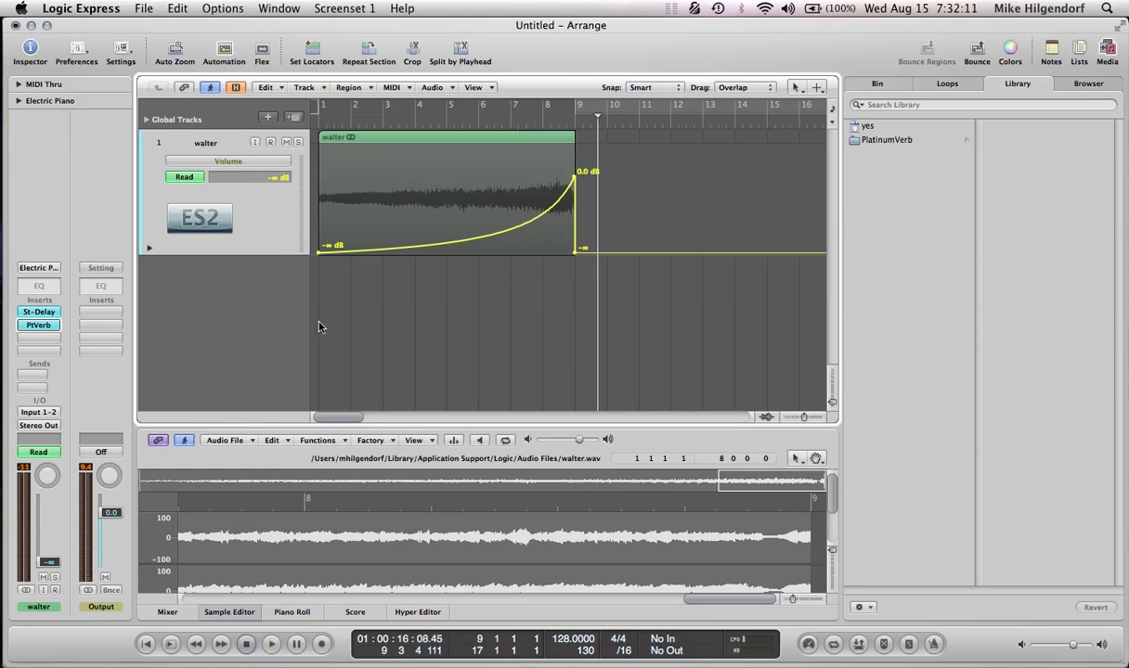
# - Select the walter region, hide the track automation and briefly run playback past the end of the region
pyautogui.click(377, 145)
pyautogui.press('a')
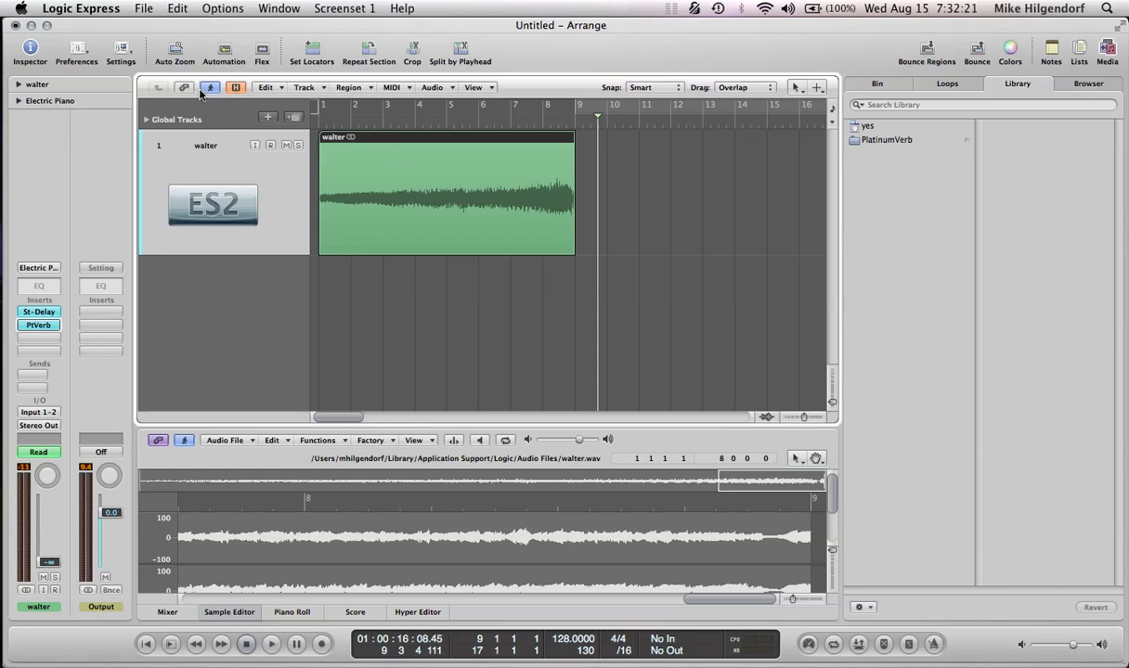
pyautogui.press('space')
pyautogui.press('space')
pyautogui.moveTo(2, 244)
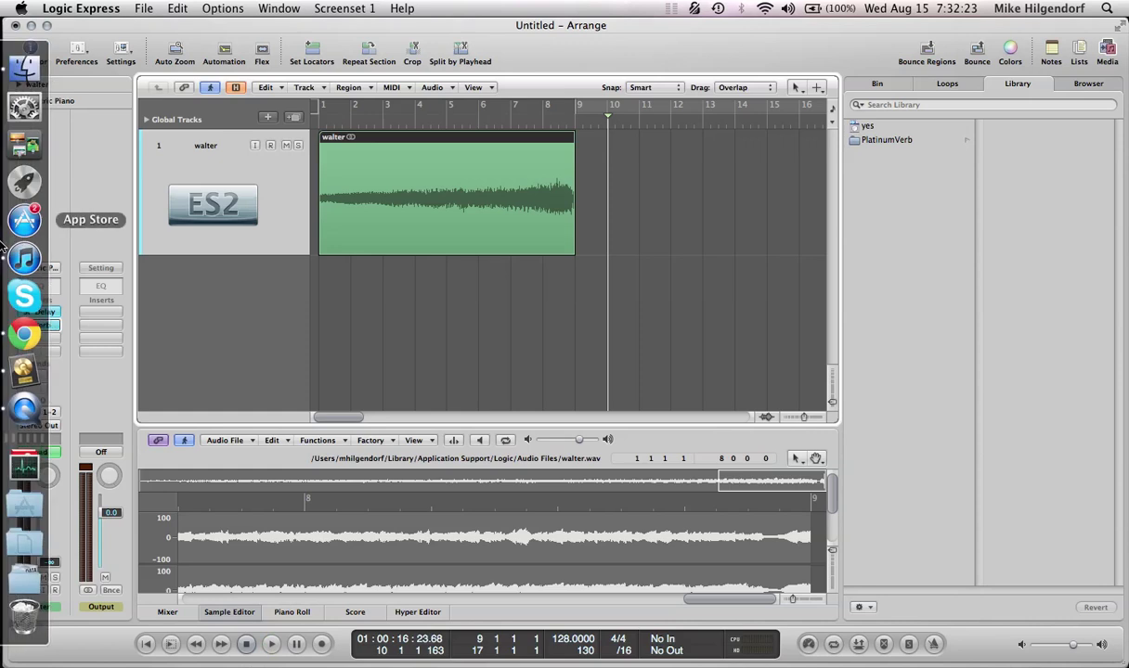
pyautogui.click(26, 407)
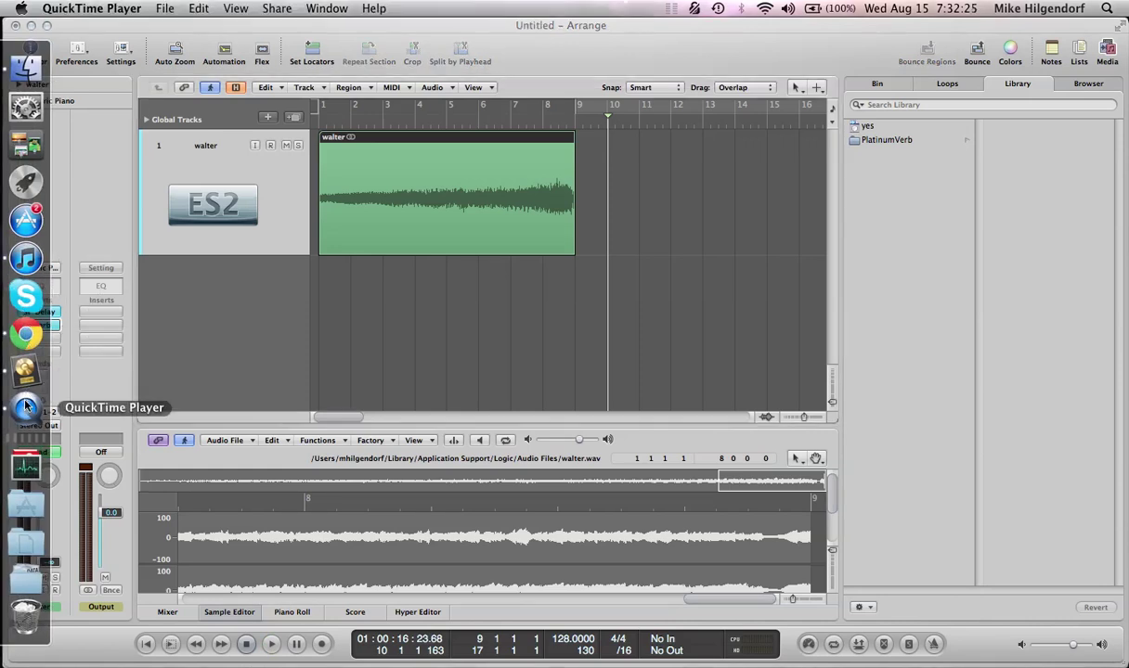
pyautogui.rightClick(26, 407)
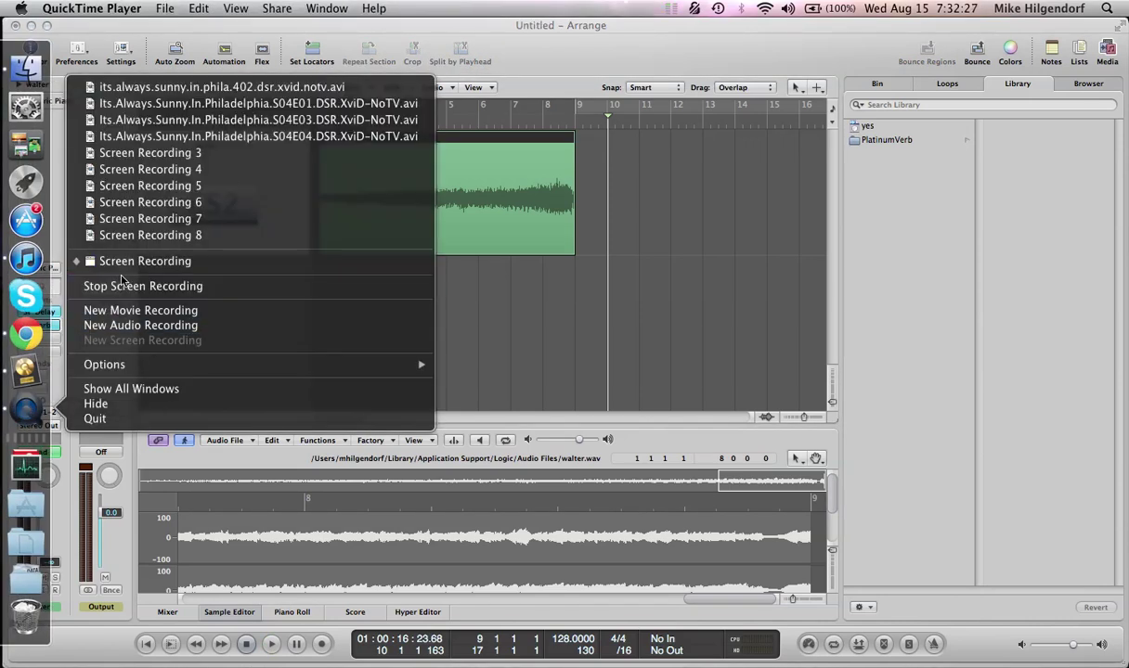